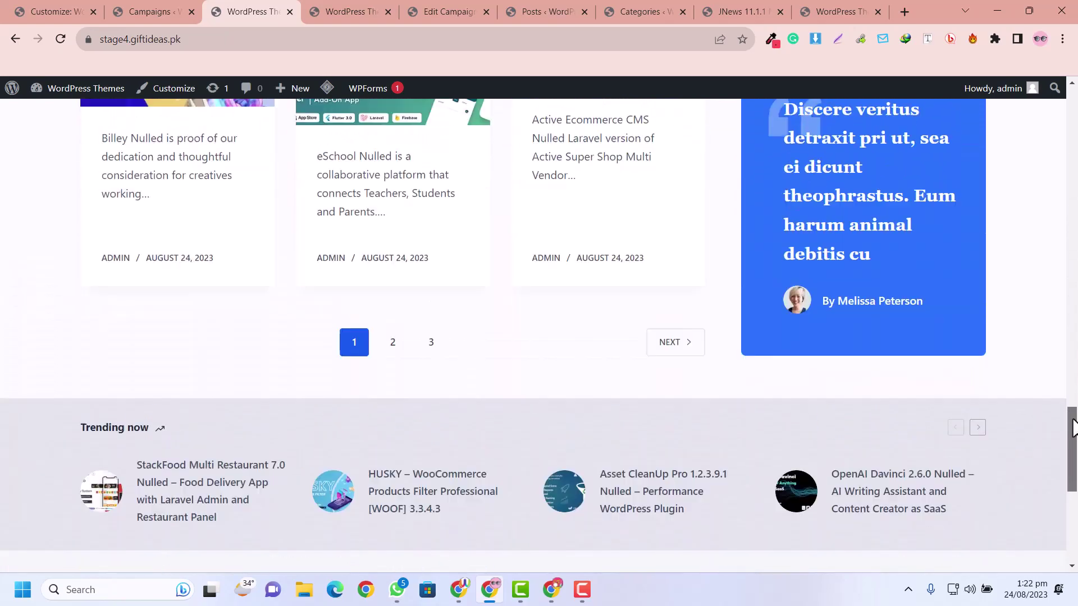
# Browse the demo site's front page and open the ColorMag Pro 4.0.6 post separately for viewing
pyautogui.scroll(8, 493, 240)
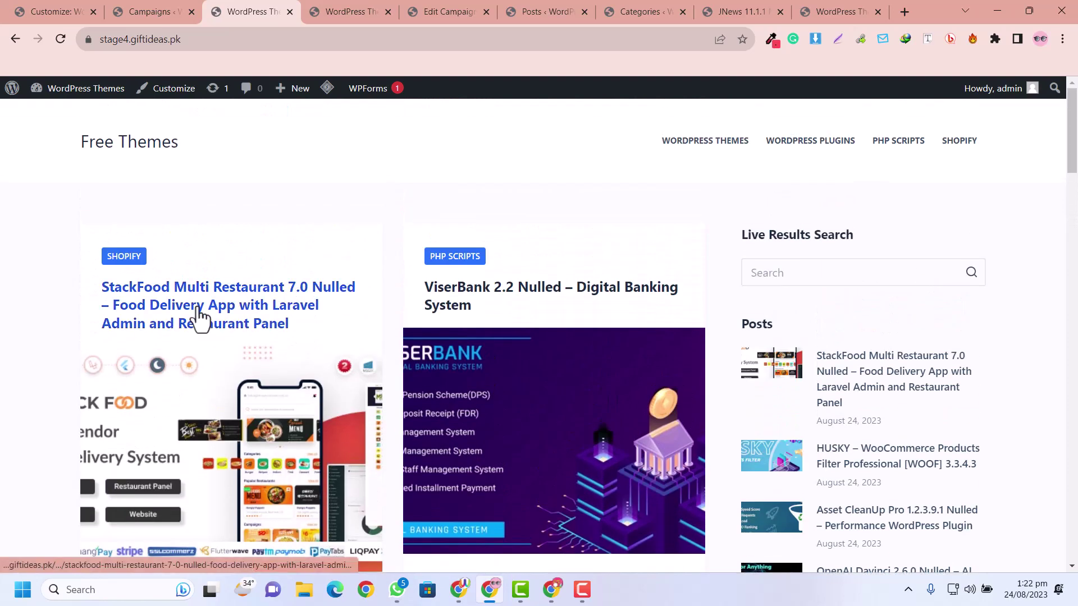
pyautogui.scroll(-4, 698, 403)
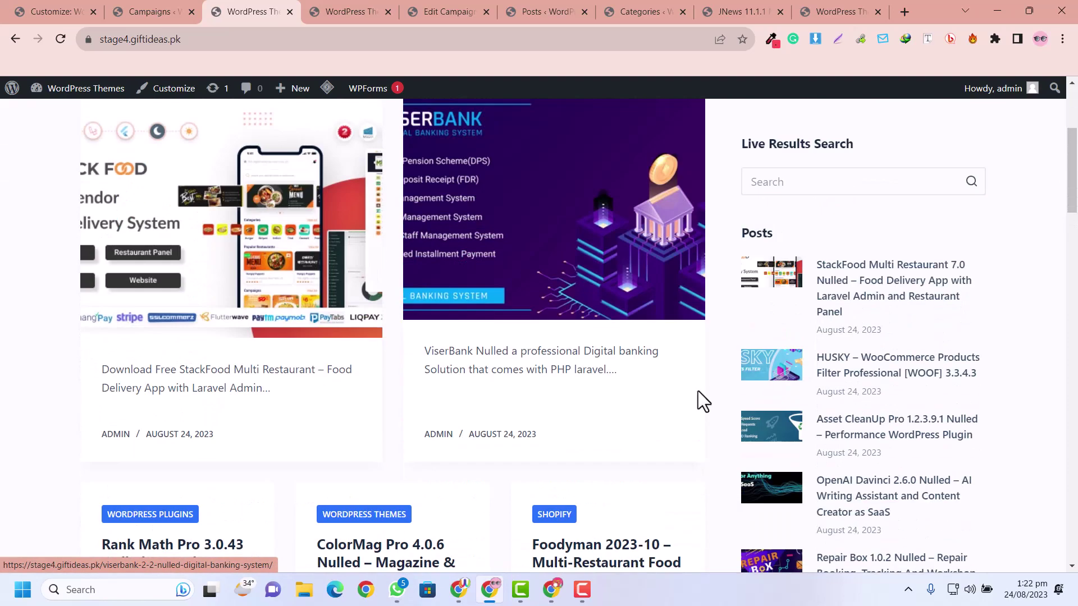
pyautogui.scroll(-4, 699, 396)
pyautogui.rightClick(409, 323)
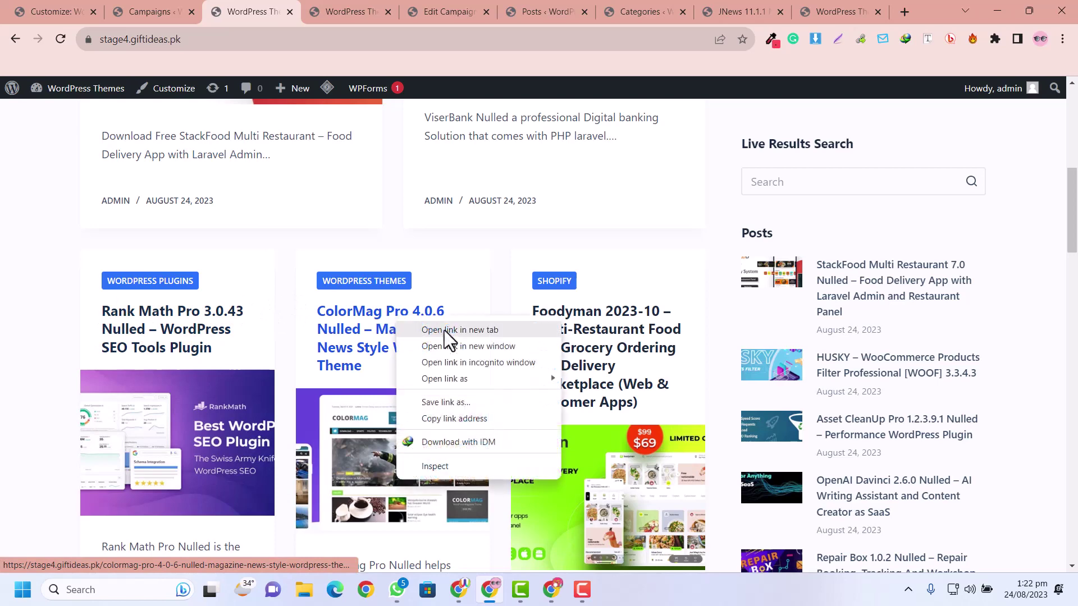
pyautogui.click(452, 346)
pyautogui.moveTo(42, 1); pyautogui.dragTo(309, 5)
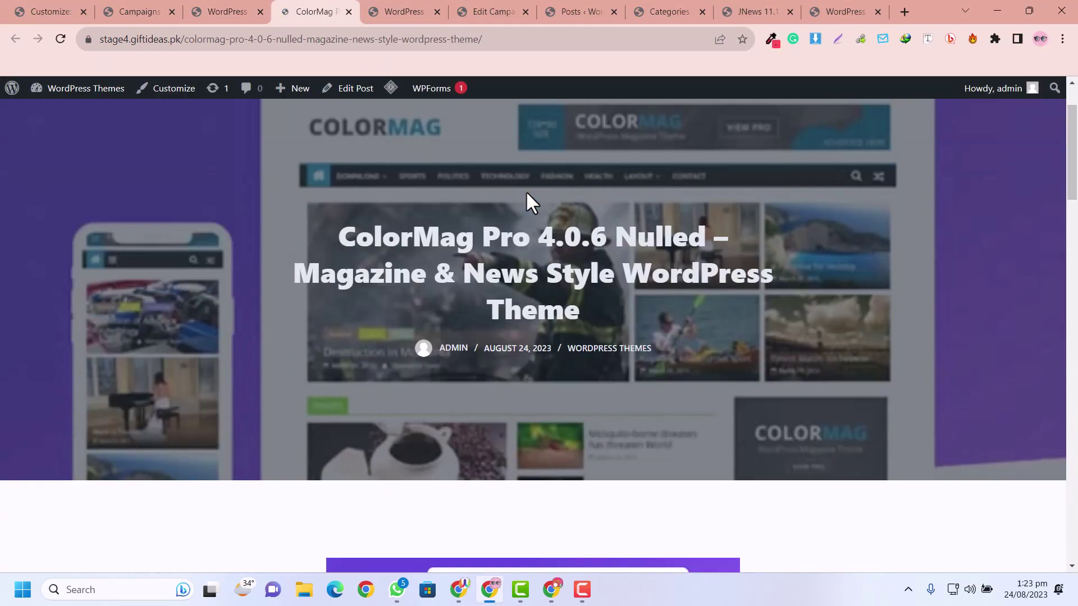
# Review the ColorMag Pro post, follow its theme download link, and return to the demo site's front page
pyautogui.scroll(-12, 800, 233)
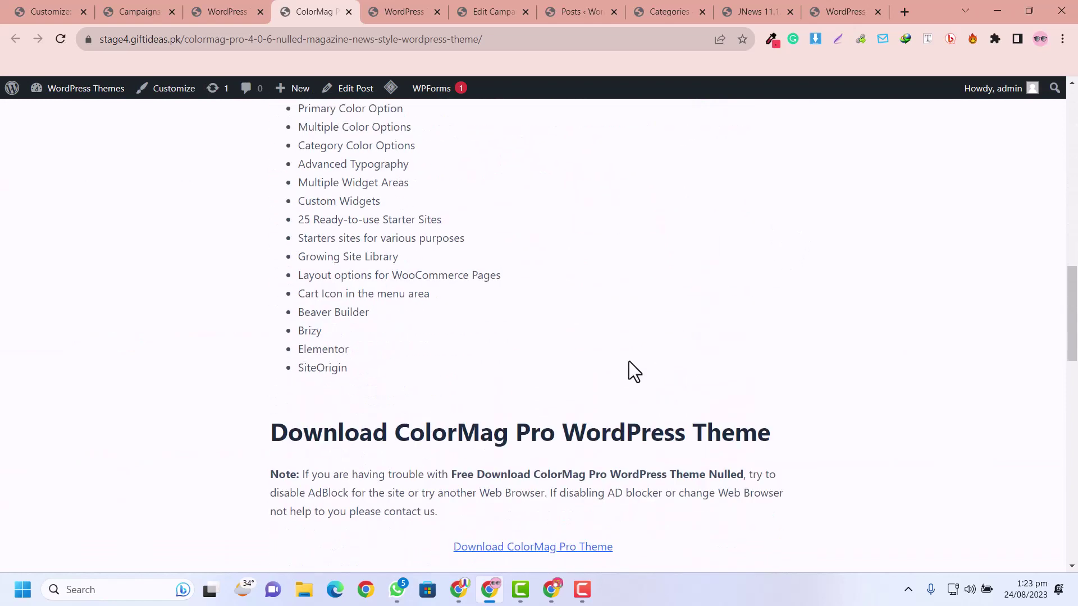
pyautogui.scroll(-8, 630, 393)
pyautogui.scroll(4, 561, 308)
pyautogui.click(527, 319)
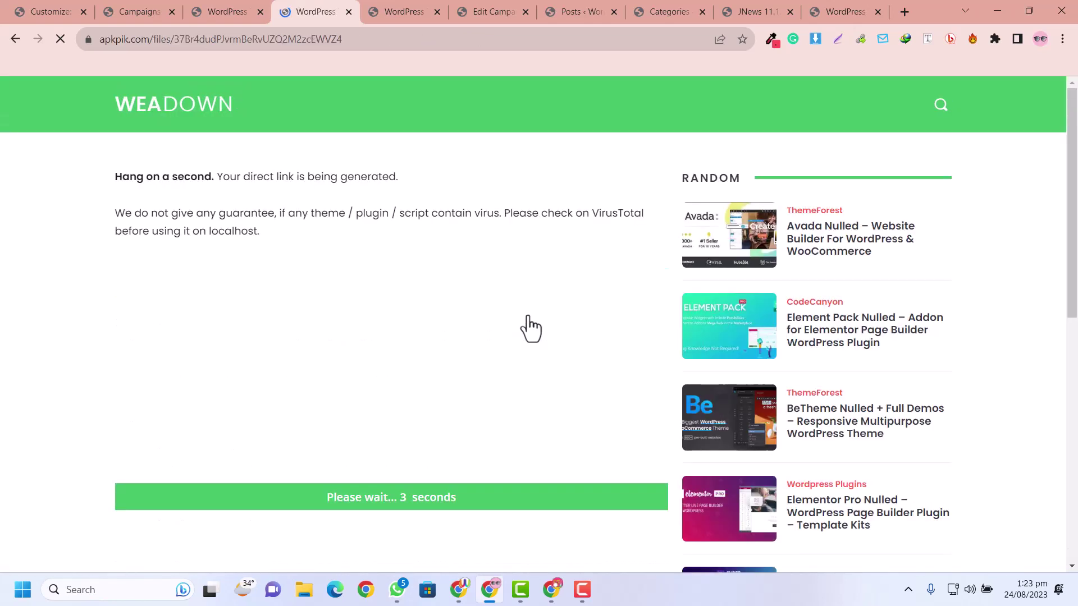
pyautogui.scroll(-4, 471, 440)
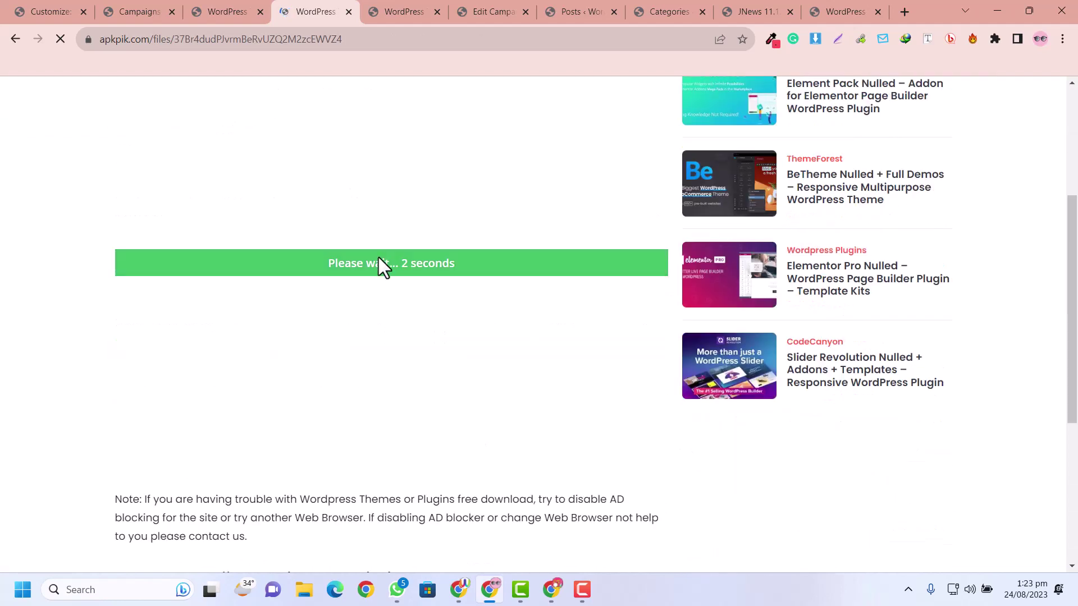
pyautogui.click(245, 2)
pyautogui.scroll(8, 378, 246)
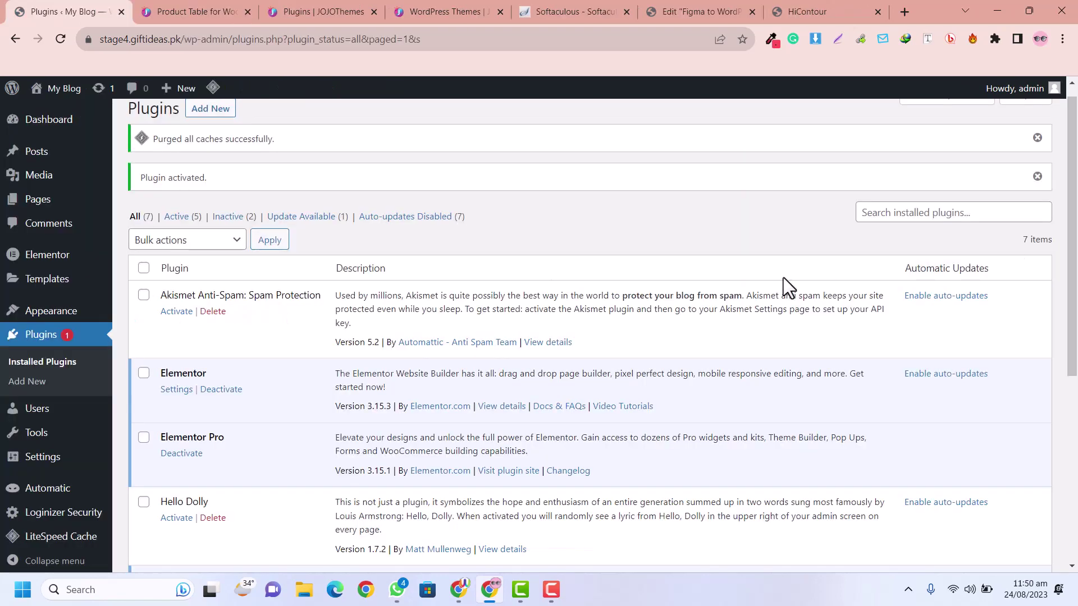
# Review the installed plugins, including Elementor, Elementor Pro and WordPress Automatic Plugin
pyautogui.scroll(-2, 783, 277)
pyautogui.scroll(-1, 215, 226)
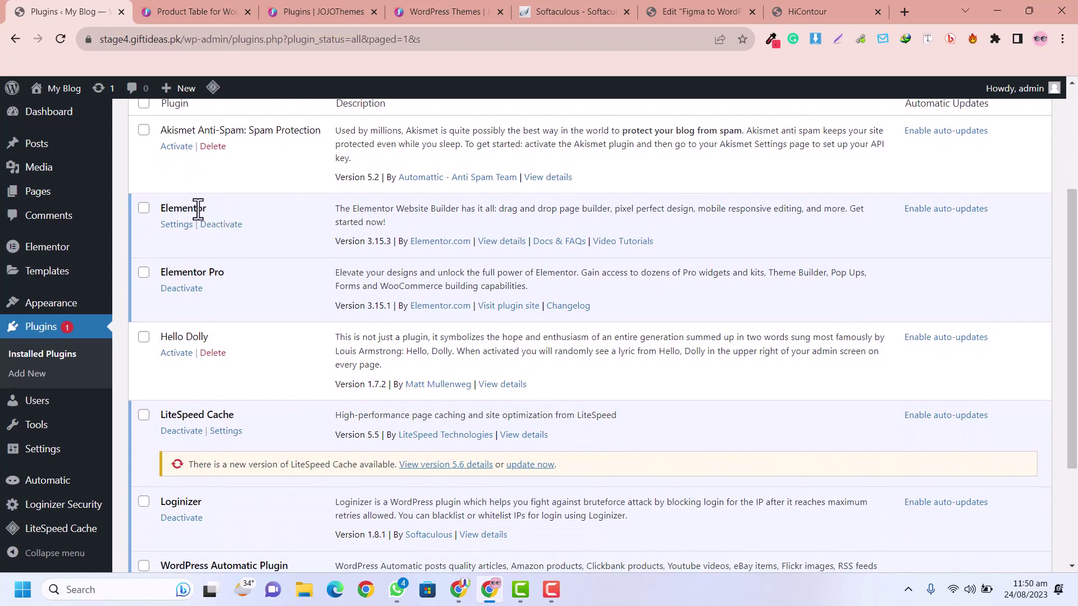
pyautogui.moveTo(159, 207); pyautogui.dragTo(200, 203)
pyautogui.moveTo(159, 271); pyautogui.dragTo(310, 272)
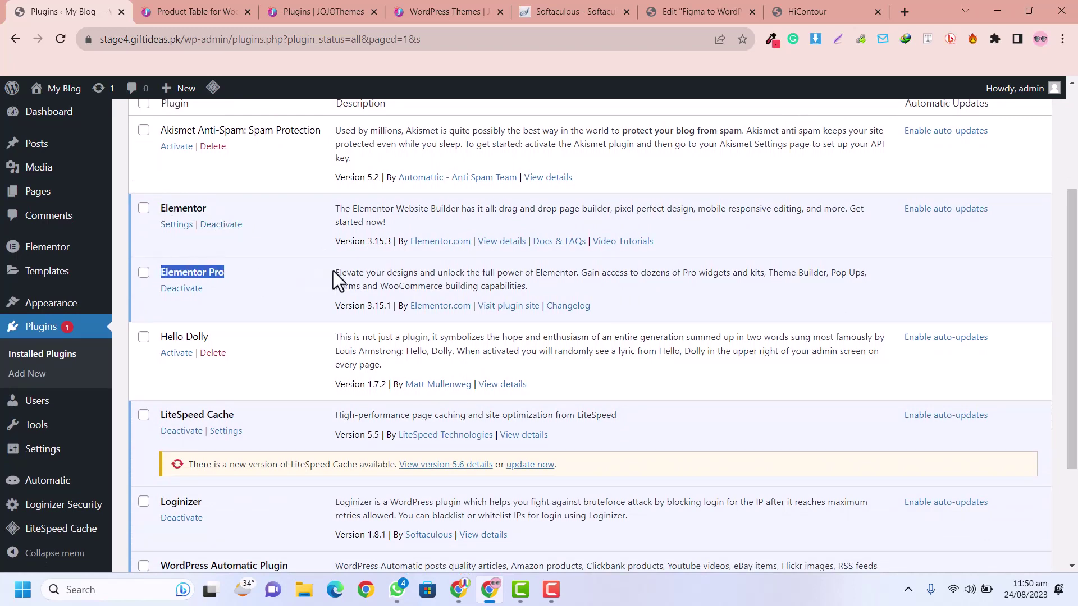
pyautogui.scroll(-3, 332, 271)
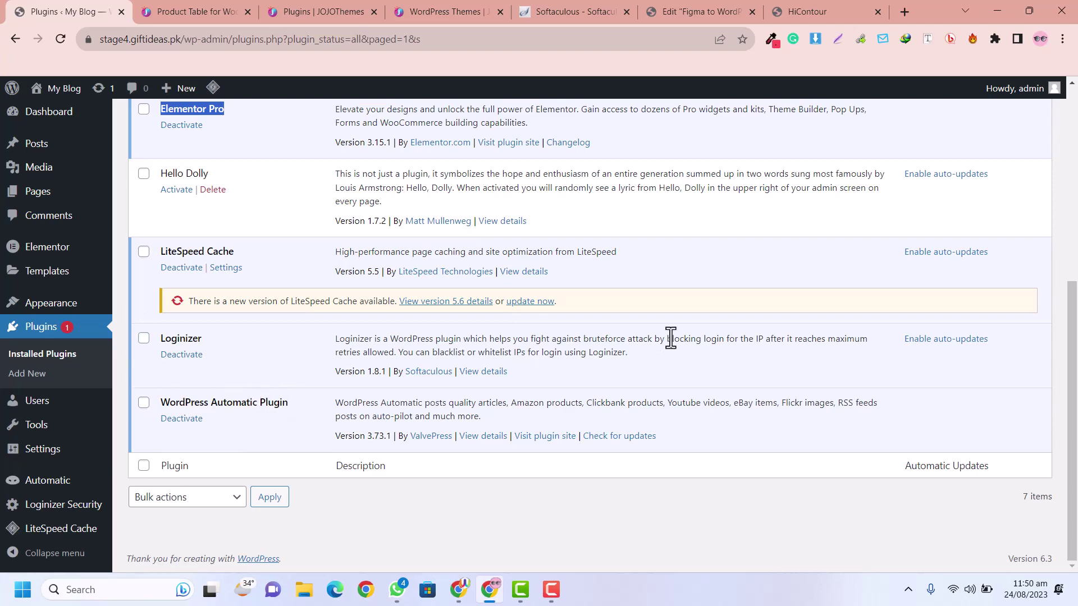
pyautogui.scroll(6, 670, 338)
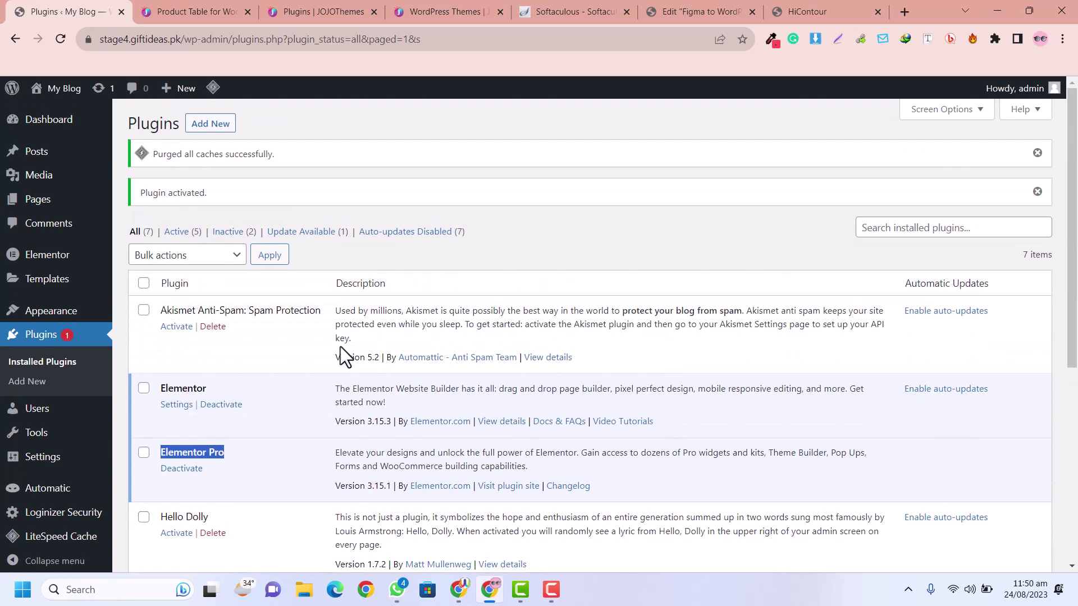
pyautogui.scroll(-4, 322, 350)
# In the site's general settings, set the site title to "WordPress Themes"
pyautogui.moveTo(56, 466)
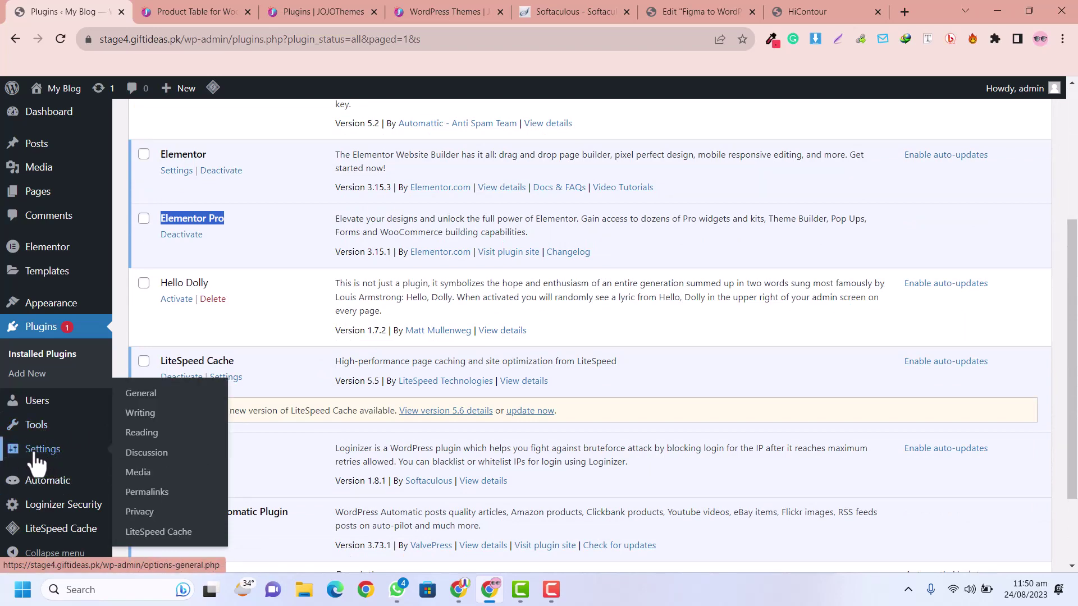
pyautogui.click(39, 460)
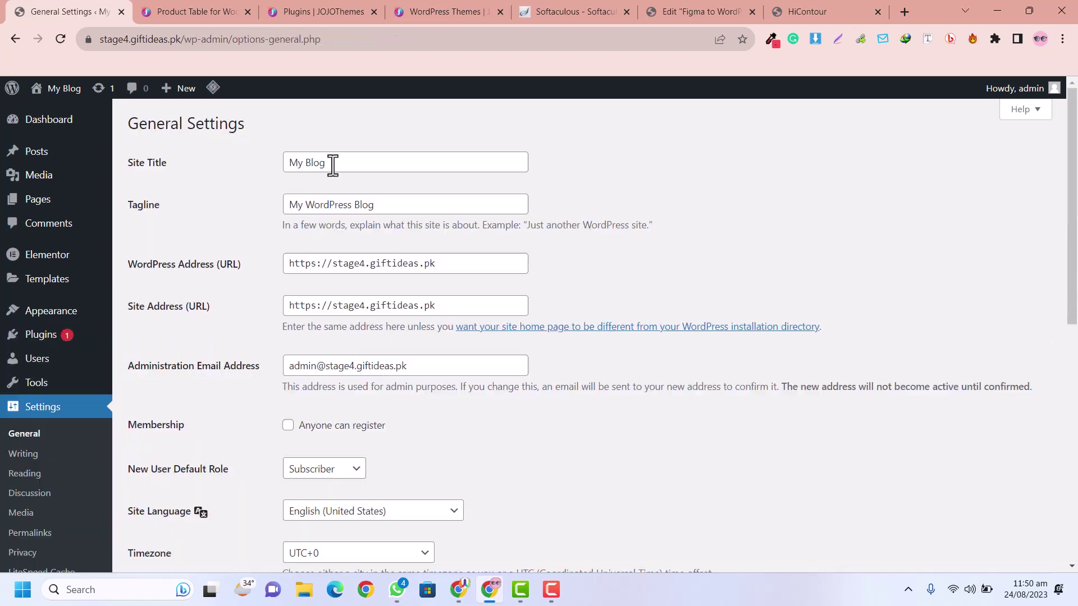
pyautogui.click(331, 164)
pyautogui.moveTo(356, 168); pyautogui.dragTo(283, 166)
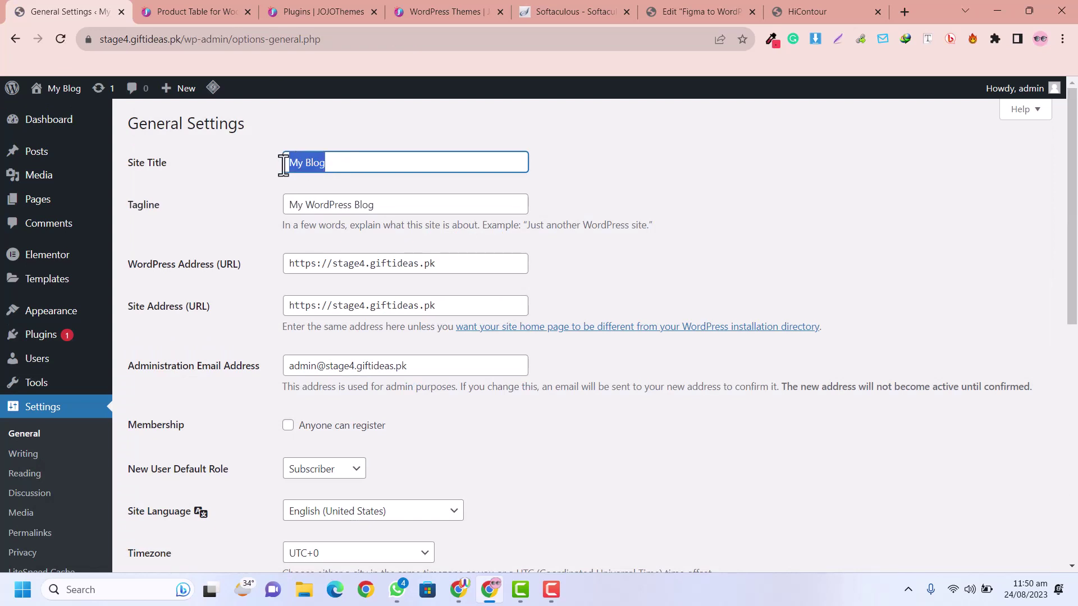
pyautogui.press('Home')
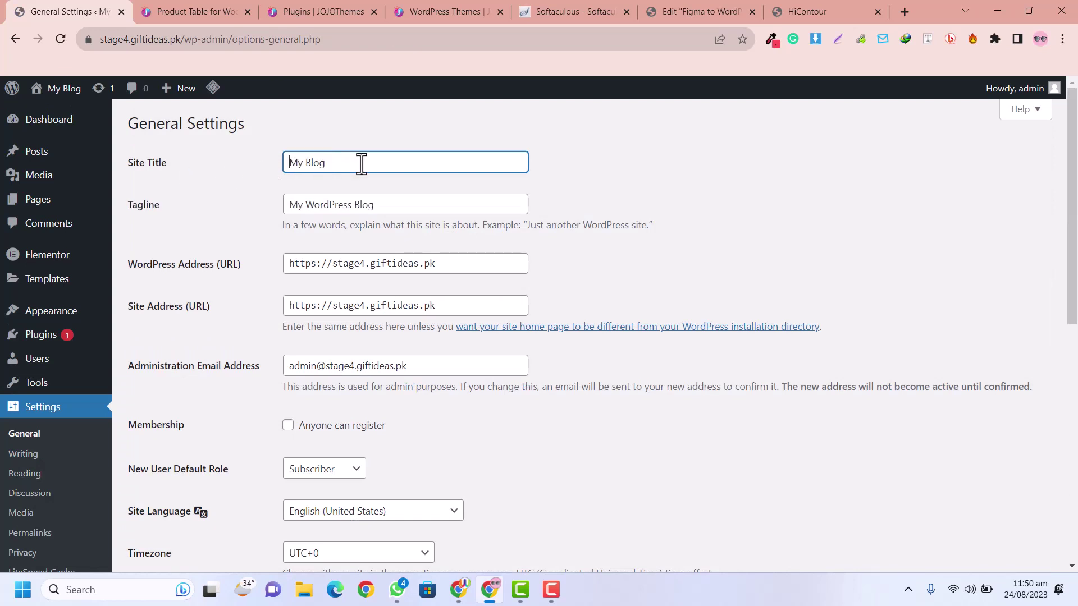
pyautogui.write('free')
pyautogui.hotkey('ctrl', 'a')
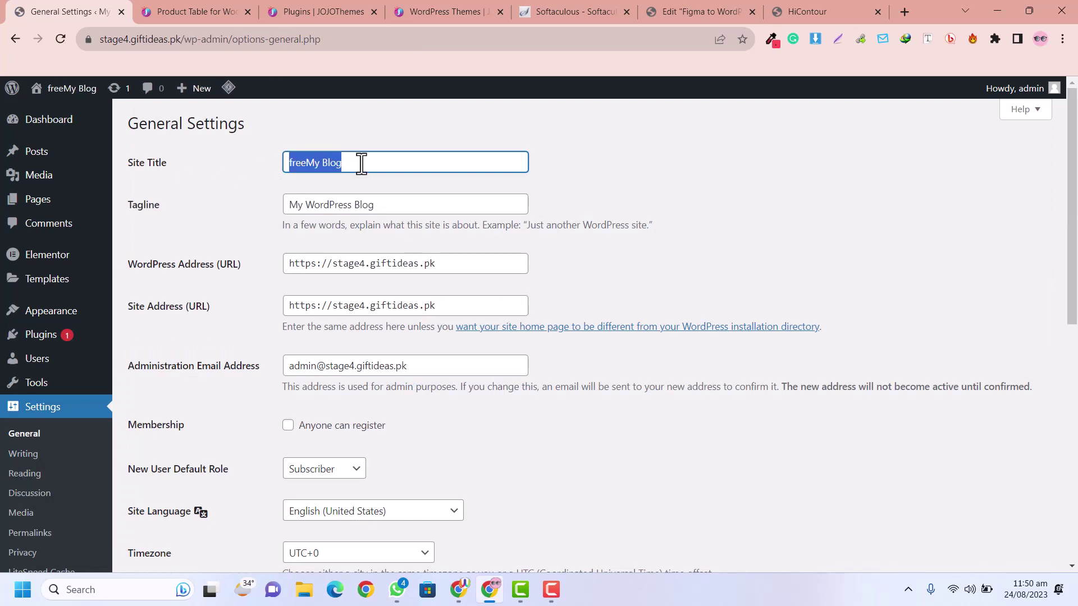
pyautogui.write('Free WordPress Themes')
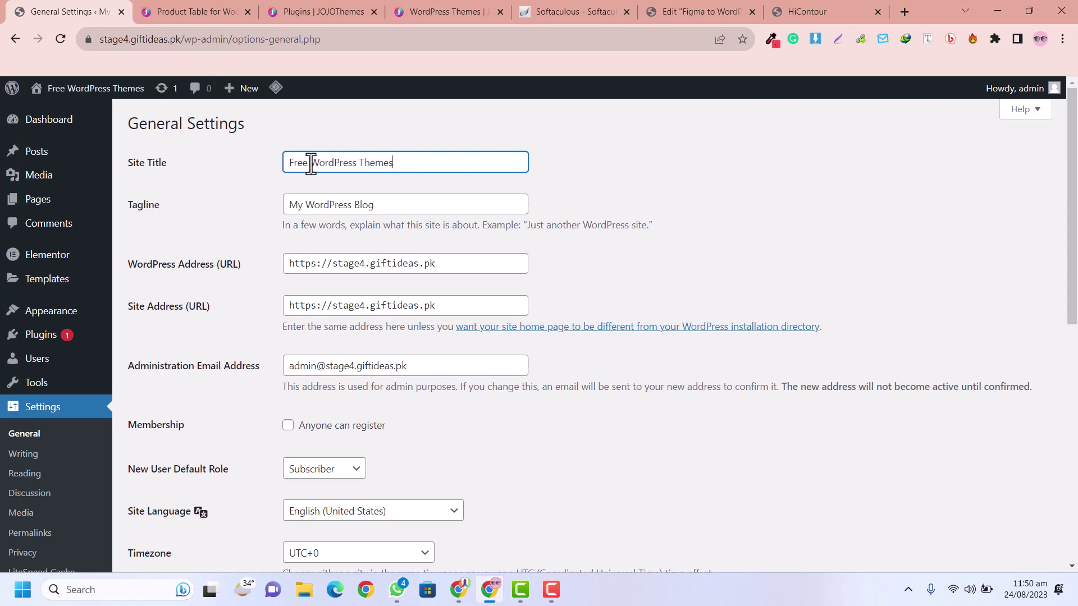
pyautogui.doubleClick(304, 164)
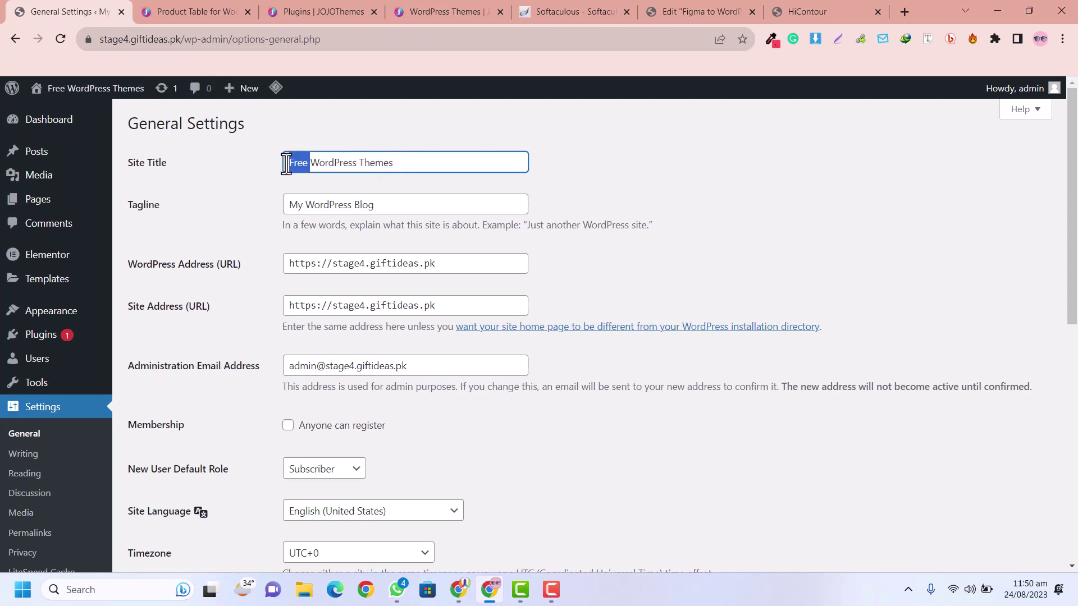
# Set the tagline to "Free Download and Enjoy" and save the general settings
pyautogui.click(416, 207)
pyautogui.hotkey('ctrl', 'a')
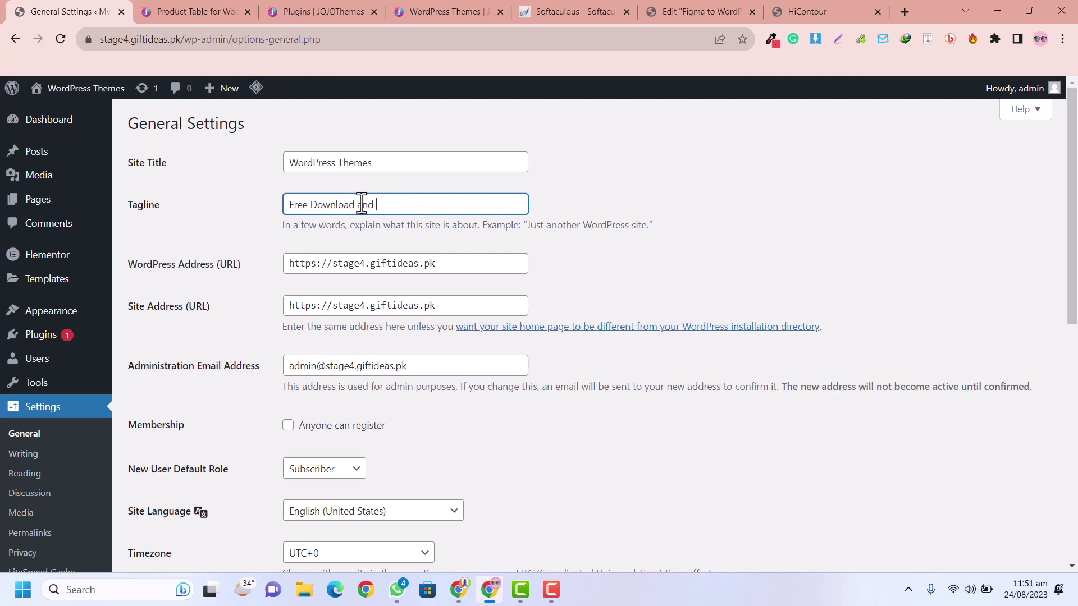
pyautogui.write('Enjoy')
pyautogui.scroll(-9, 611, 339)
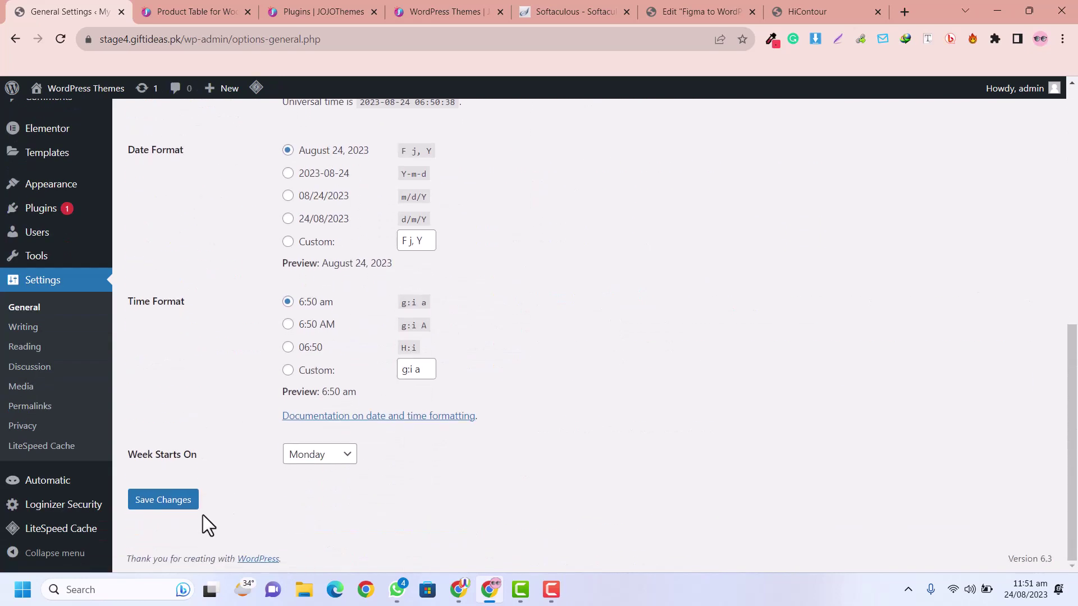
pyautogui.click(185, 501)
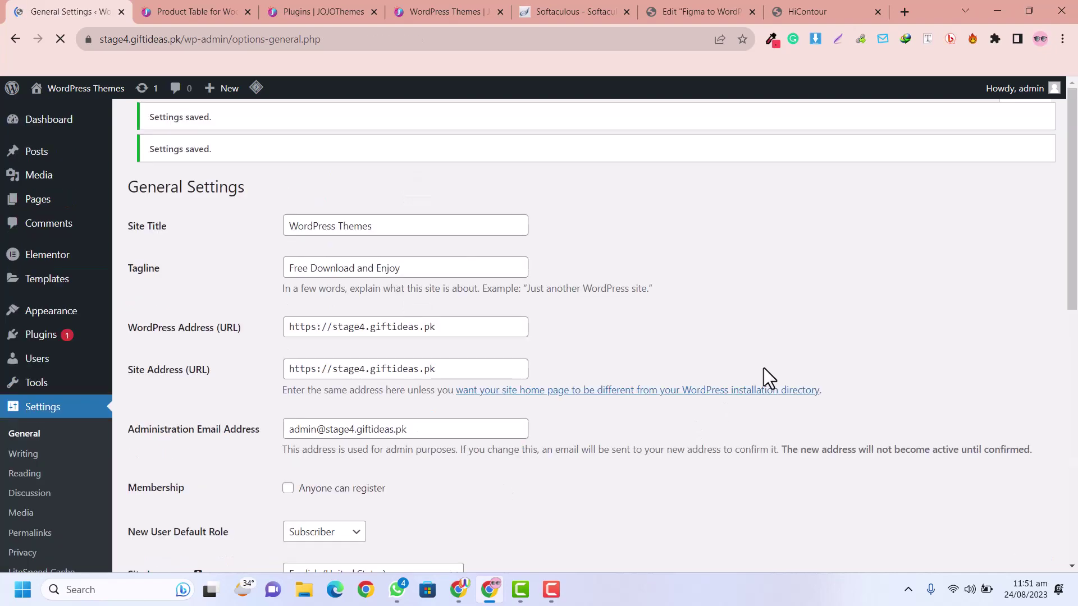
# Set the site's permalink structure to Post name and save the permalink settings
pyautogui.scroll(-4, 763, 368)
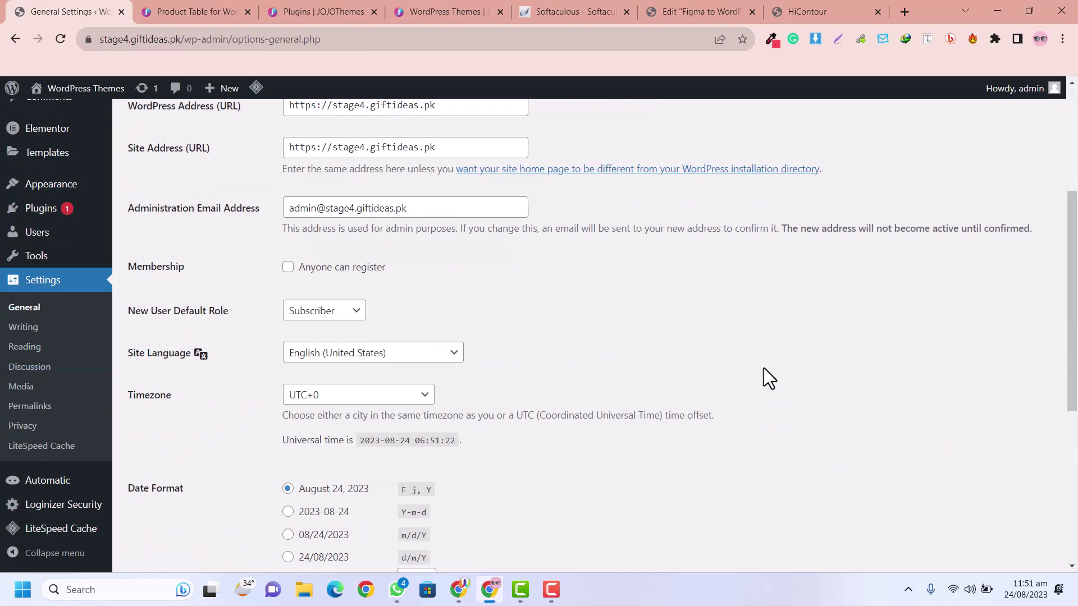
pyautogui.click(34, 407)
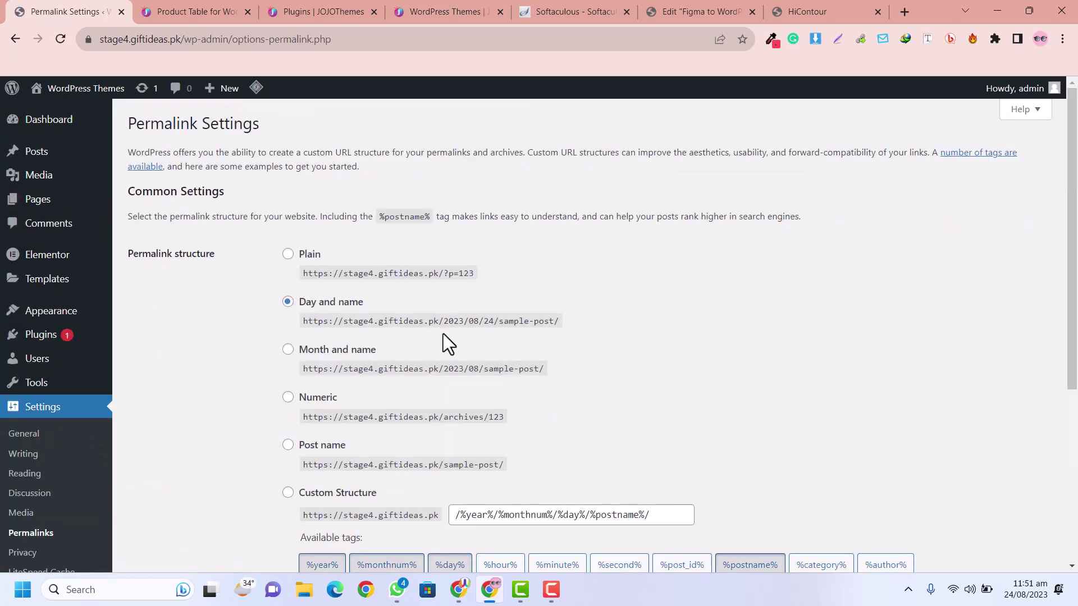
pyautogui.scroll(-4, 443, 344)
pyautogui.click(288, 211)
pyautogui.scroll(-1, 293, 416)
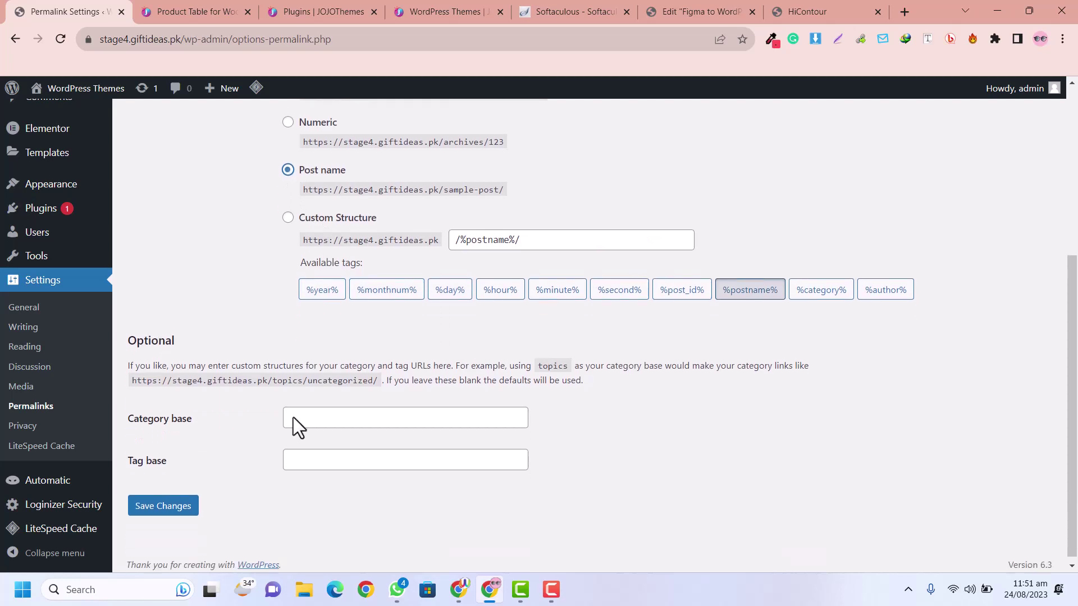
pyautogui.click(141, 504)
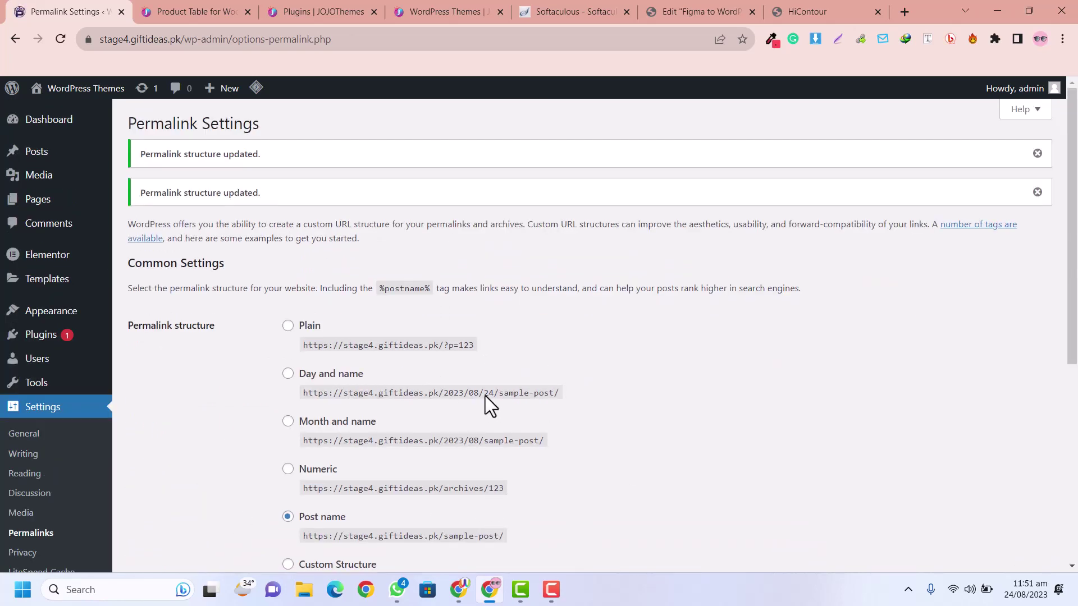
pyautogui.scroll(-4, 567, 384)
pyautogui.scroll(4, 560, 372)
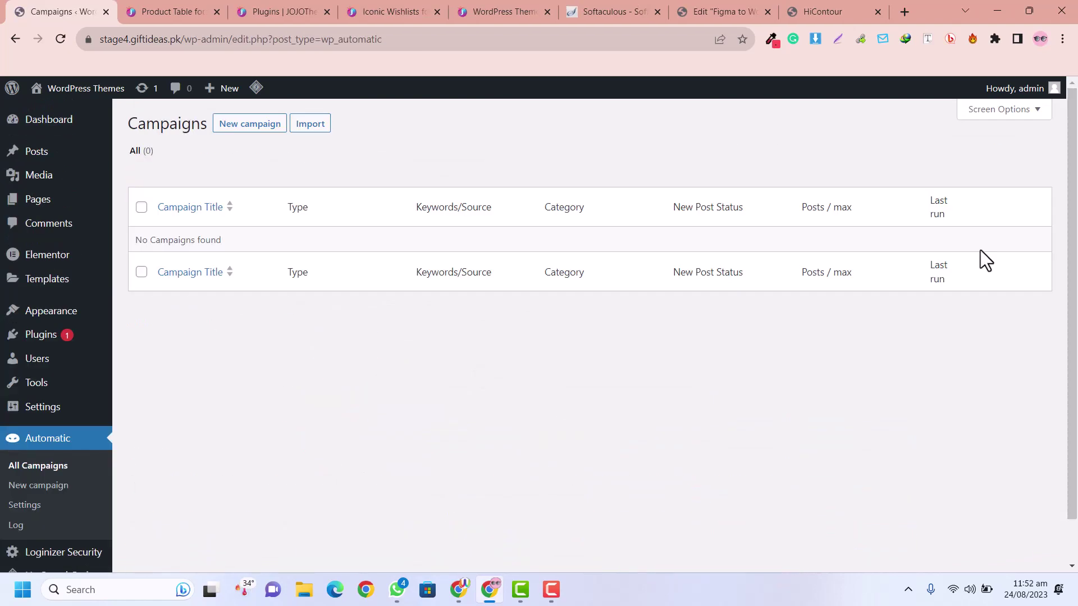
# Find the theme "blocksy" in the WordPress theme directory, then install and activate it
pyautogui.moveTo(57, 318)
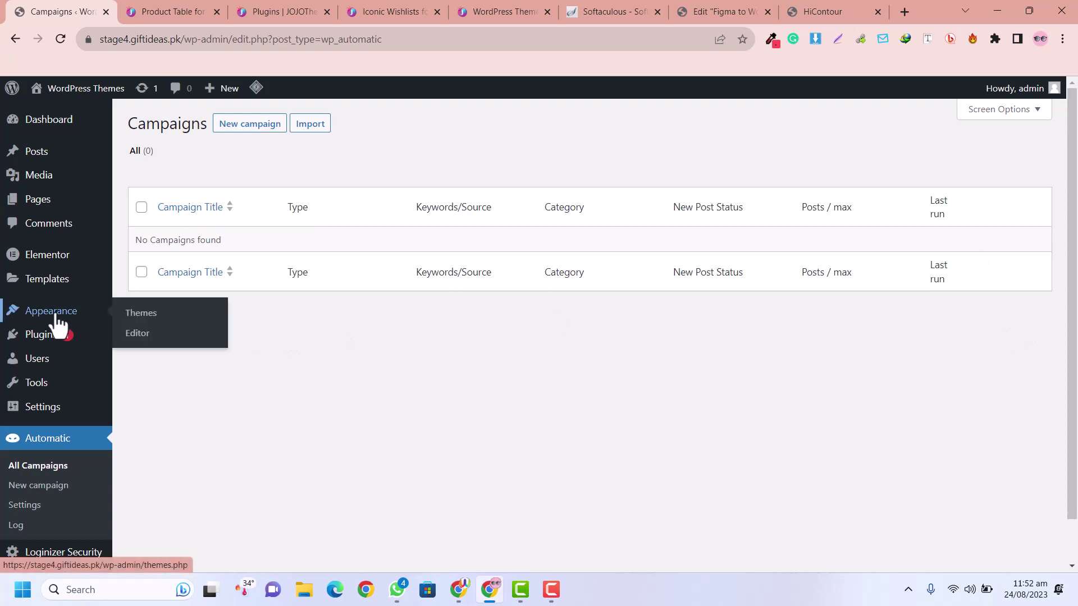
pyautogui.click(142, 315)
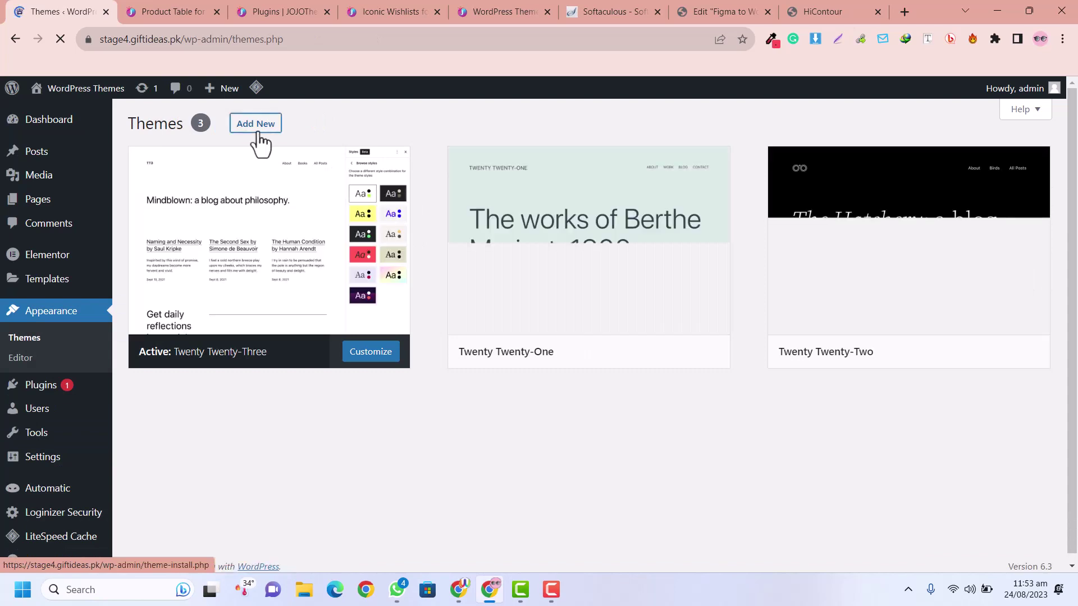
pyautogui.moveTo(456, 148)
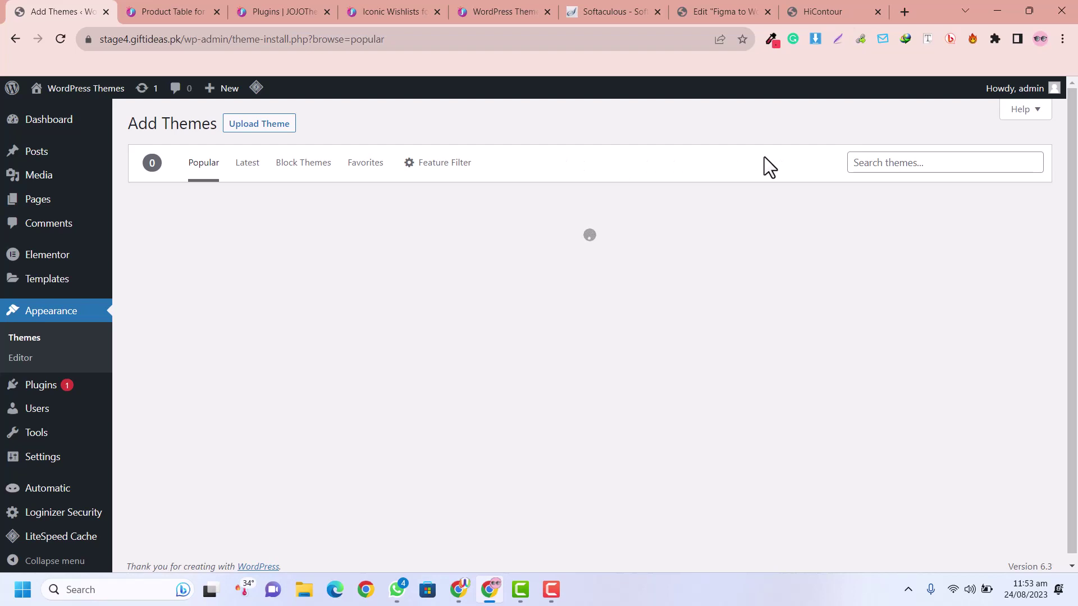
pyautogui.click(906, 163)
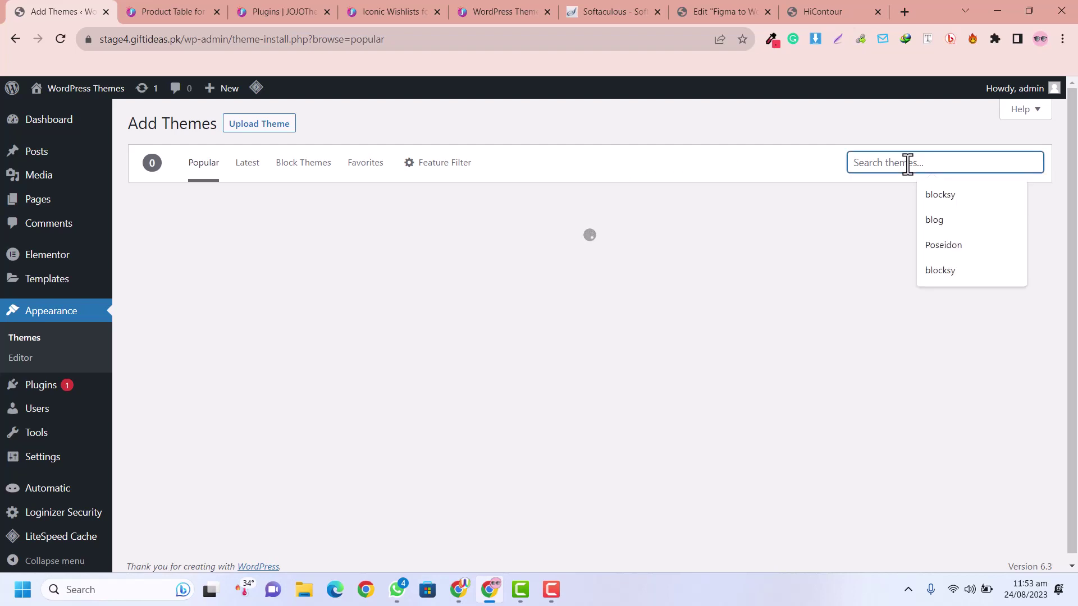
pyautogui.click(954, 194)
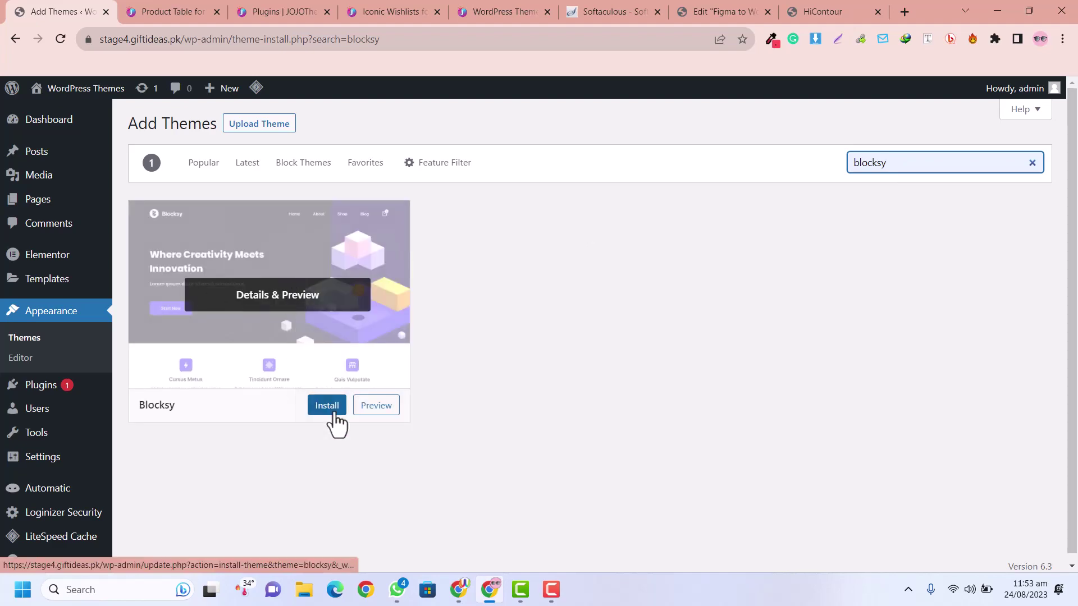
pyautogui.click(330, 407)
pyautogui.click(307, 407)
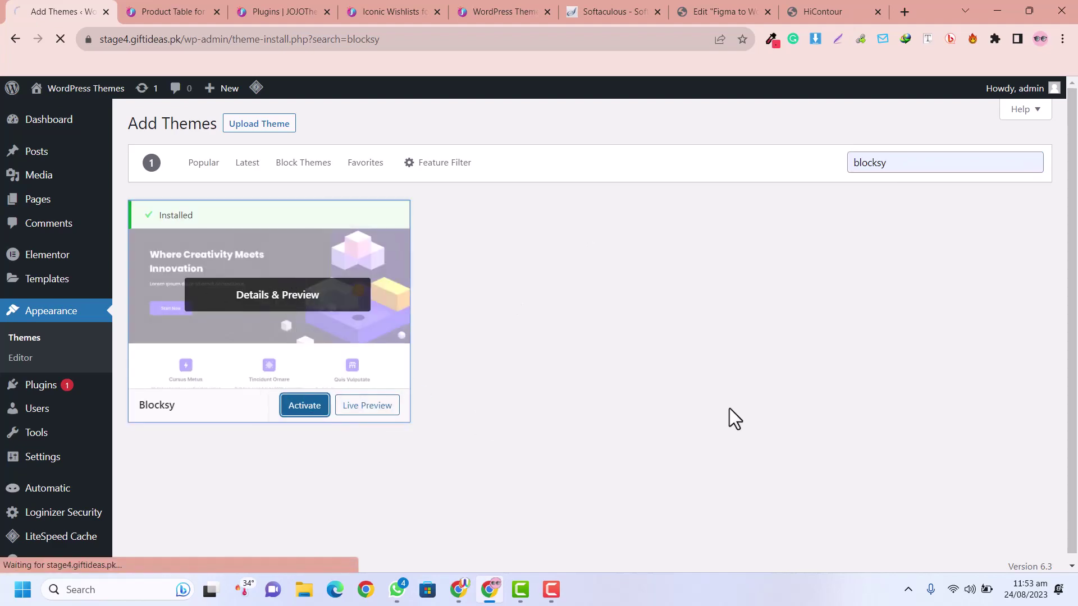
# Install the recommended Blocksy Companion plugin for the newly activated theme
pyautogui.scroll(-3, 682, 359)
pyautogui.scroll(6, 682, 359)
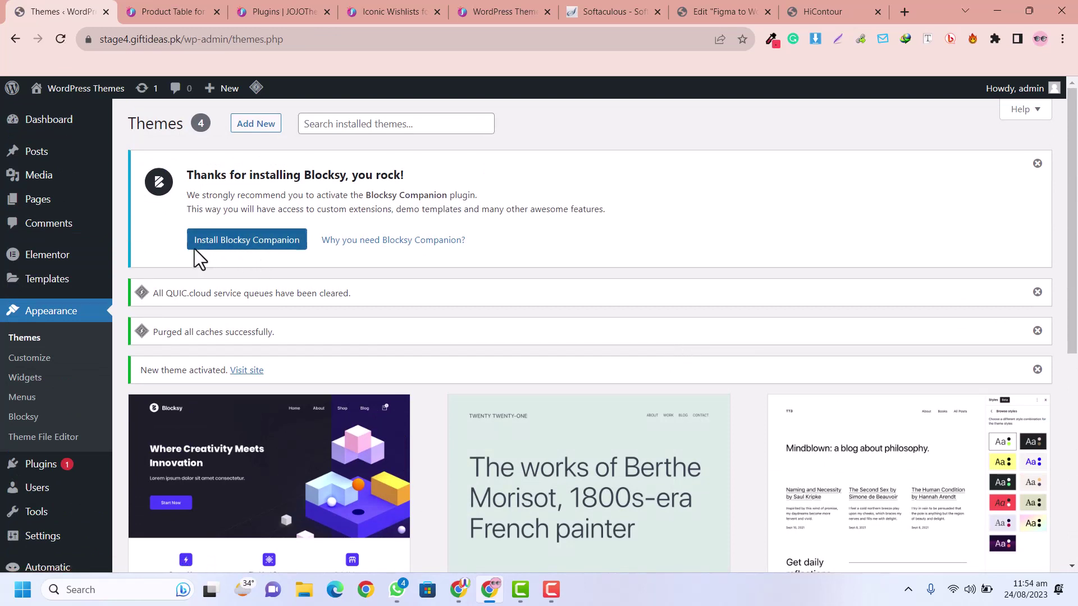
pyautogui.click(233, 243)
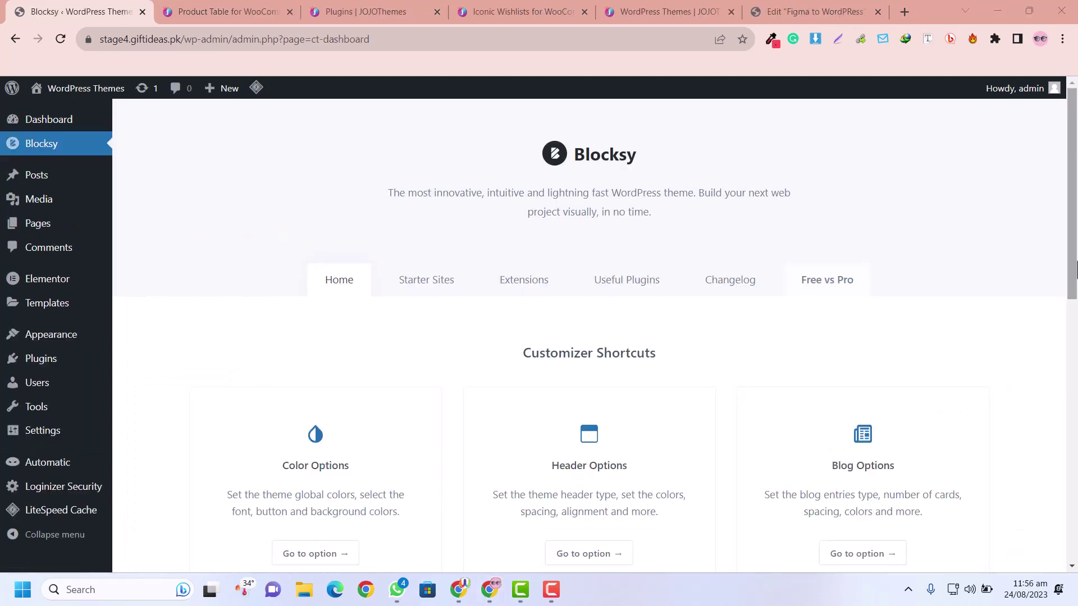
# Import the Blocksy News starter site with the child theme and the required Stackable and WPForms plugins
pyautogui.scroll(-2, 589, 337)
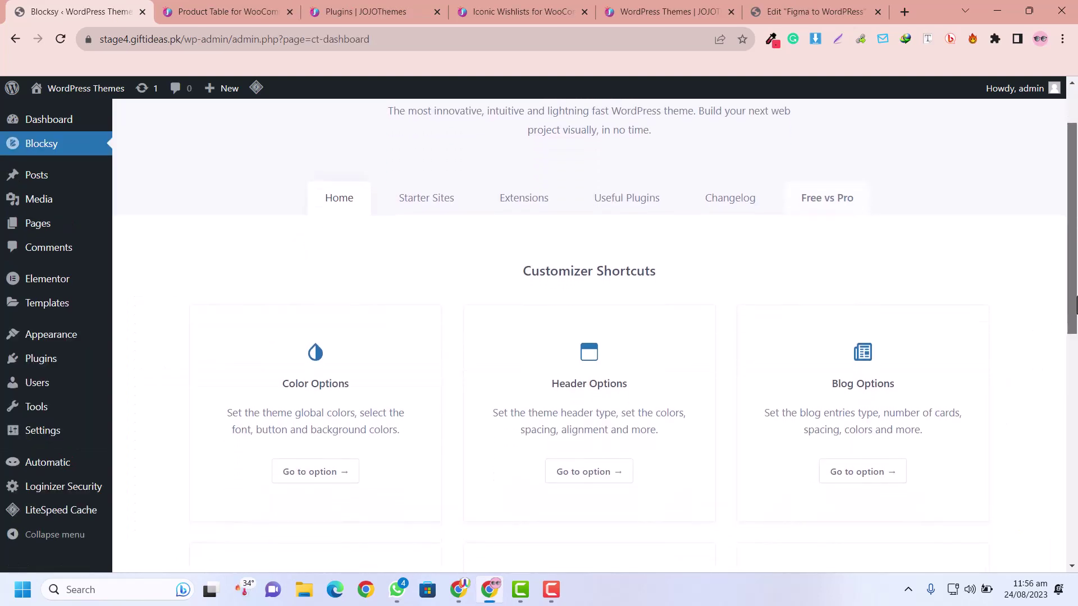
pyautogui.moveTo(1076, 306); pyautogui.dragTo(1072, 281)
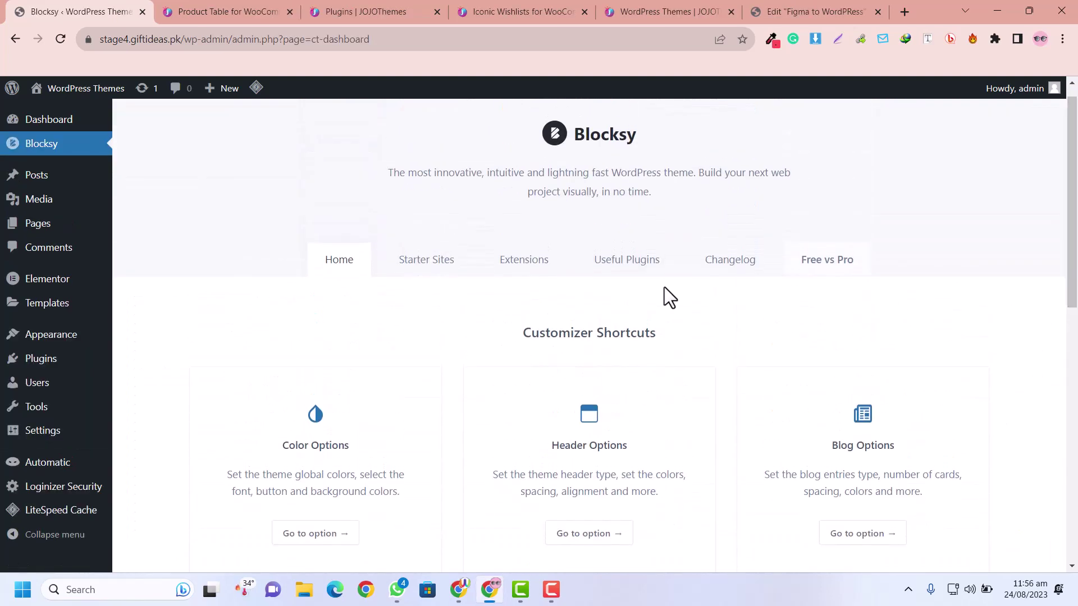
pyautogui.click(404, 262)
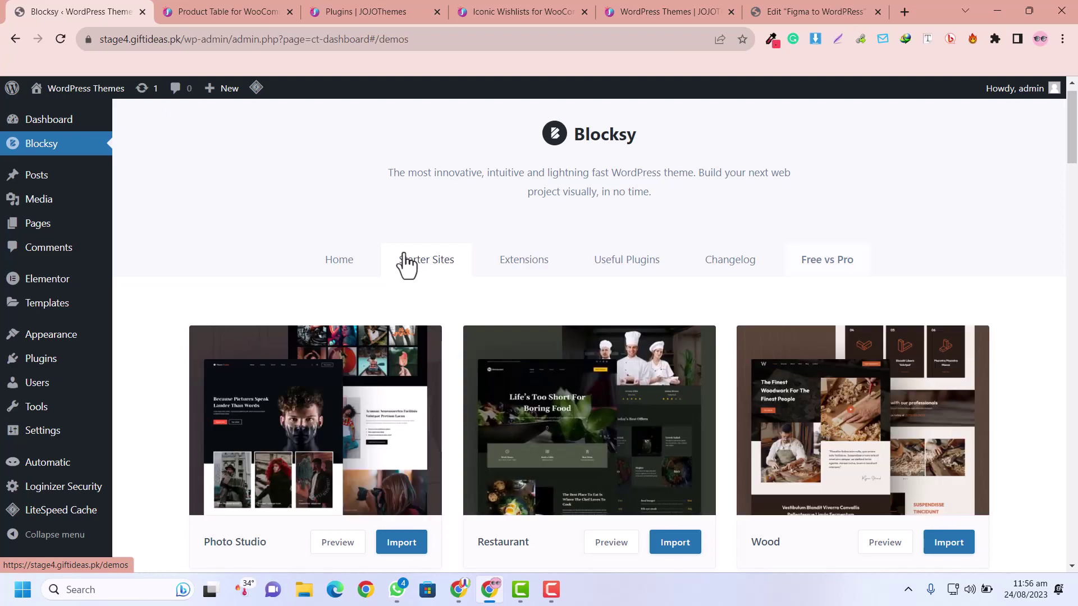
pyautogui.scroll(-4, 969, 308)
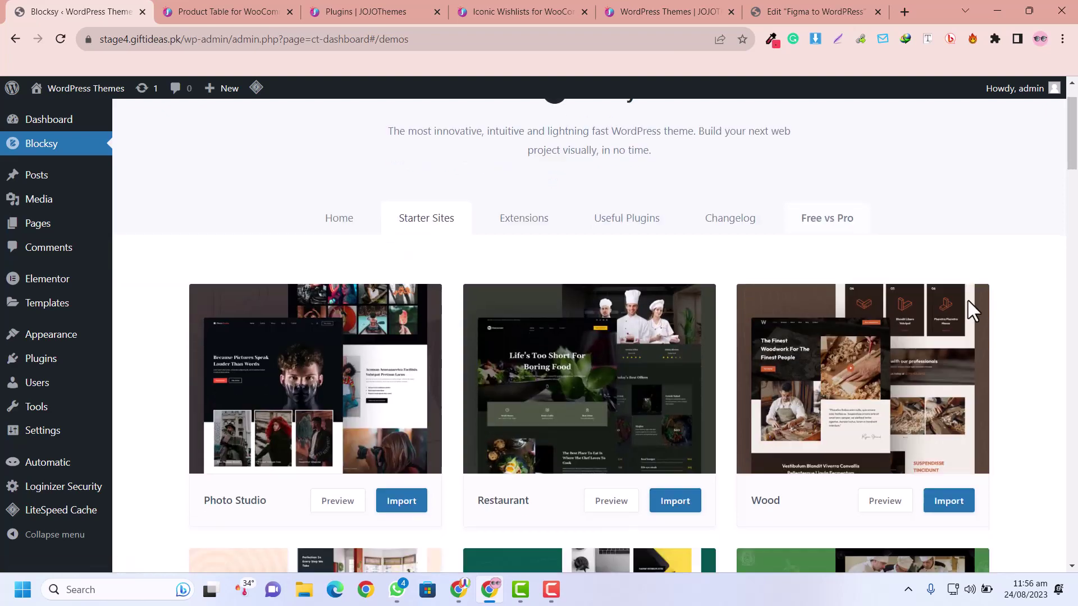
pyautogui.moveTo(1075, 194); pyautogui.dragTo(1075, 515)
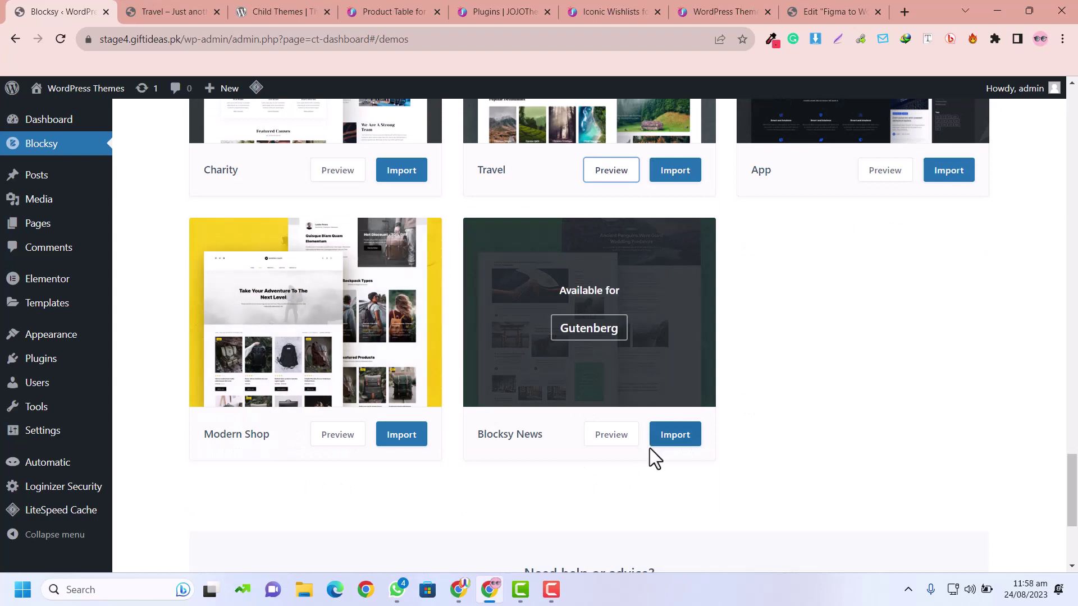
pyautogui.click(673, 435)
pyautogui.click(650, 330)
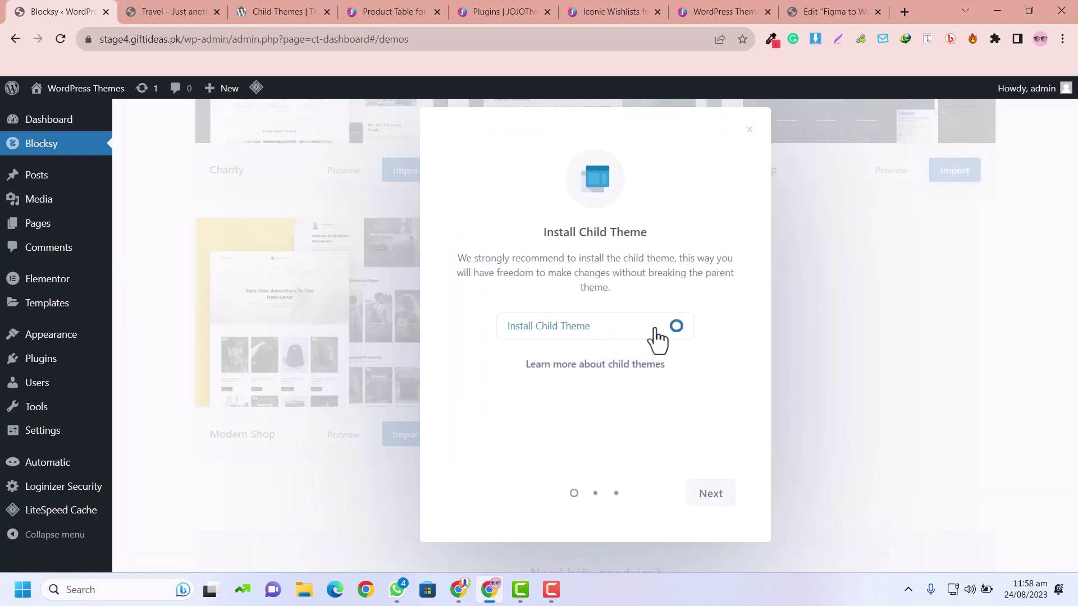
pyautogui.click(719, 499)
pyautogui.click(719, 501)
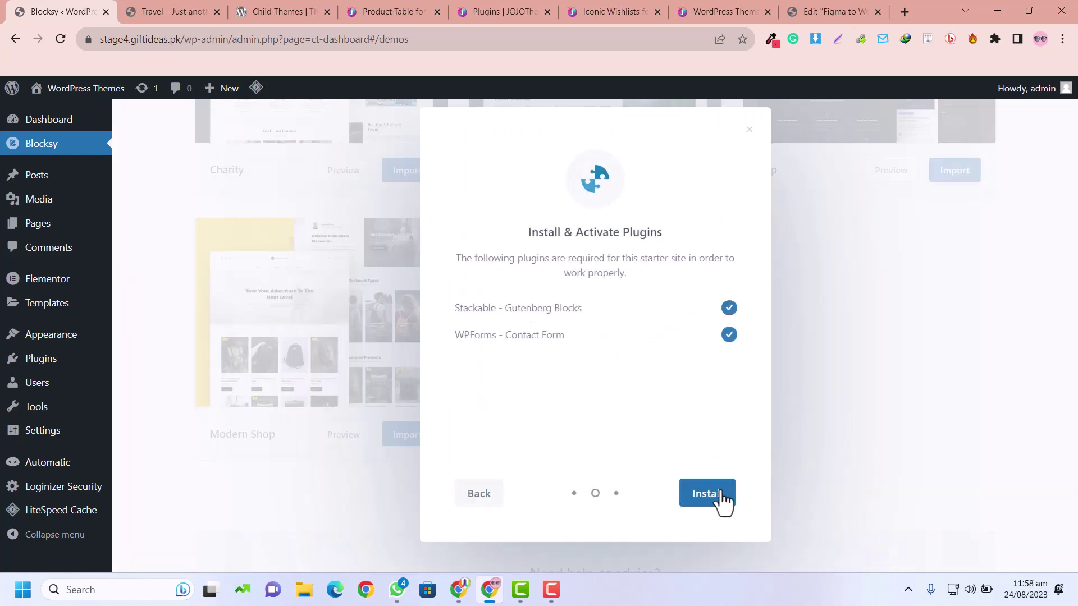
pyautogui.click(709, 500)
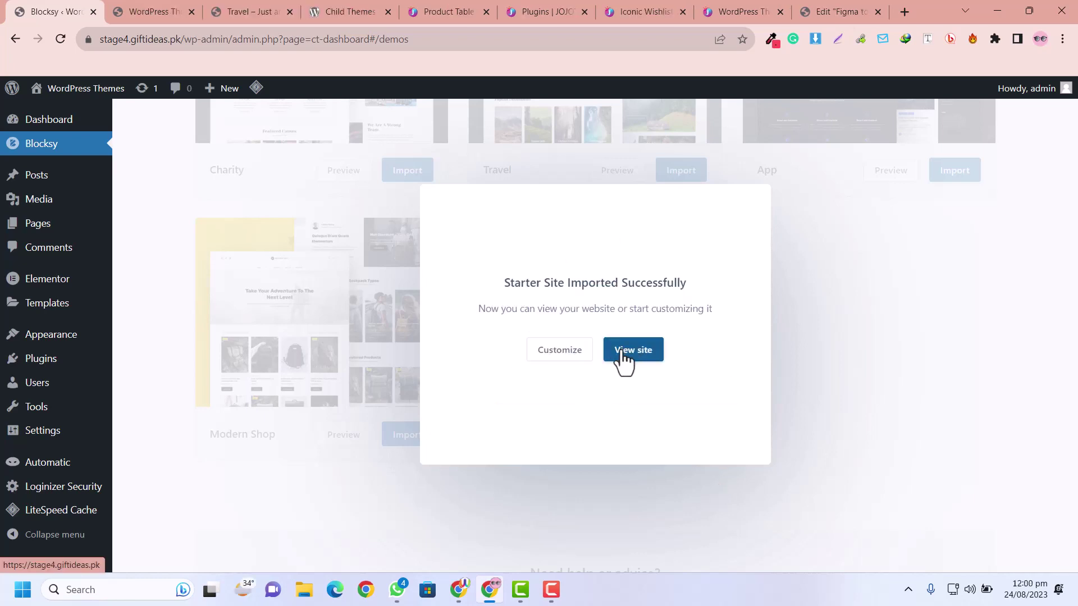
# Open the imported site separately and examine its home page layout from header to footer
pyautogui.rightClick(638, 351)
pyautogui.click(667, 366)
pyautogui.click(161, 9)
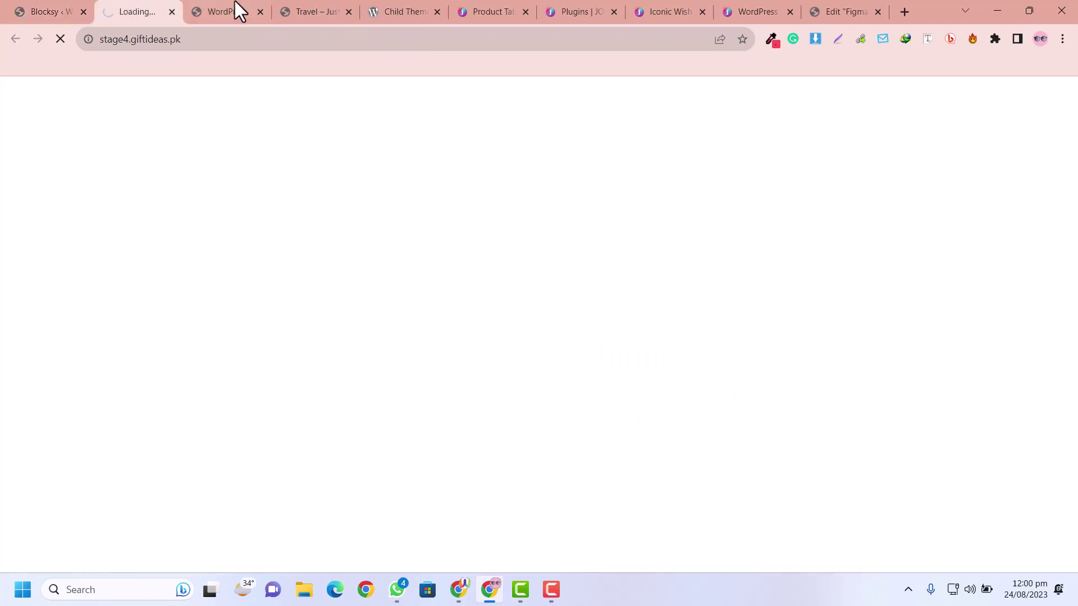
pyautogui.scroll(-10, 621, 380)
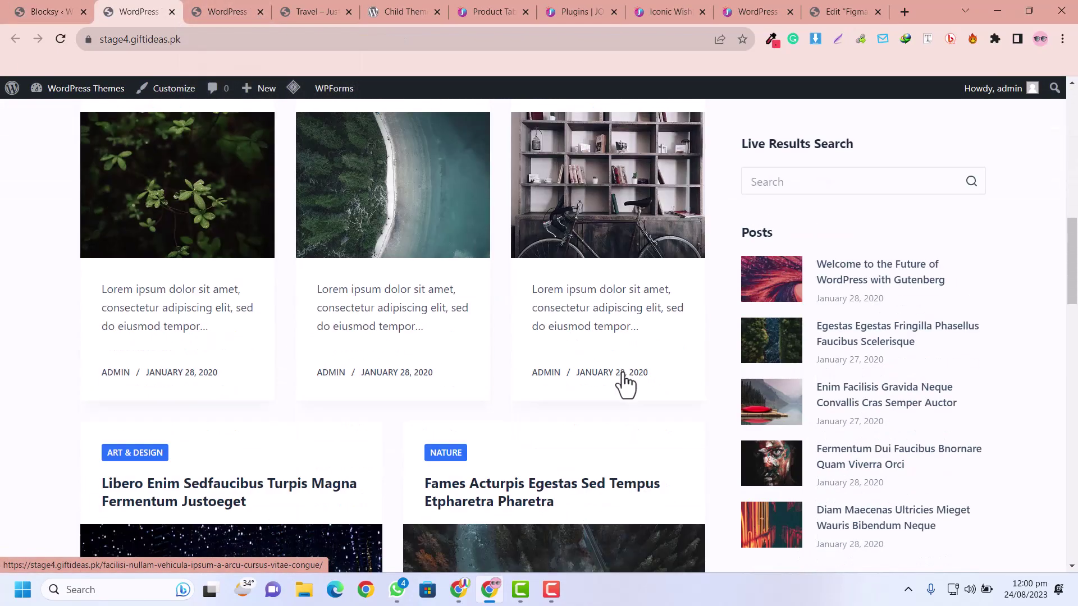
pyautogui.scroll(-3, 624, 385)
pyautogui.scroll(-8, 619, 386)
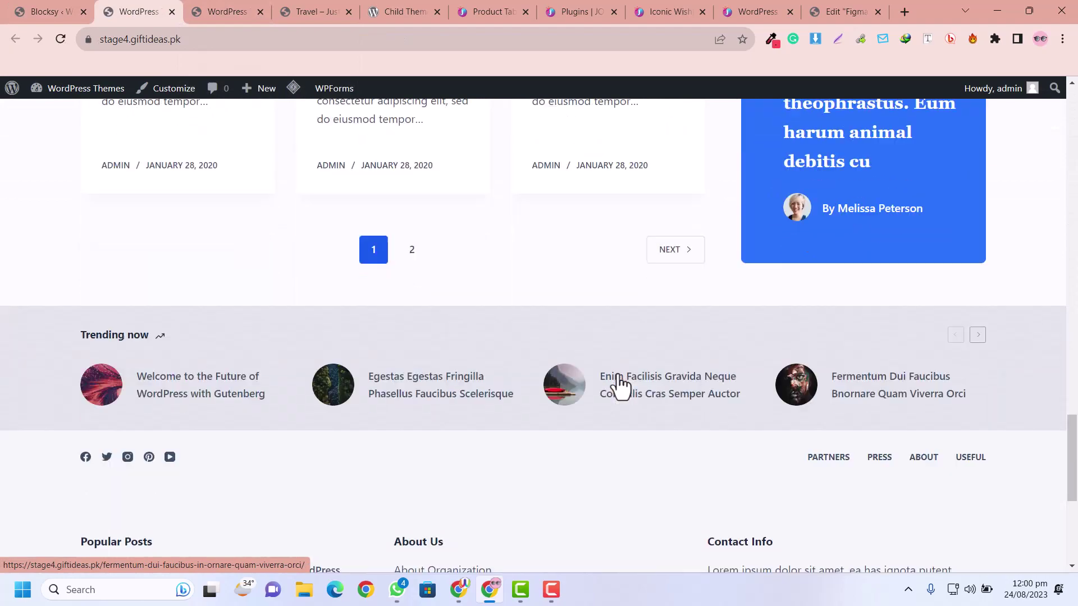
pyautogui.scroll(13, 618, 385)
pyautogui.scroll(-13, 618, 385)
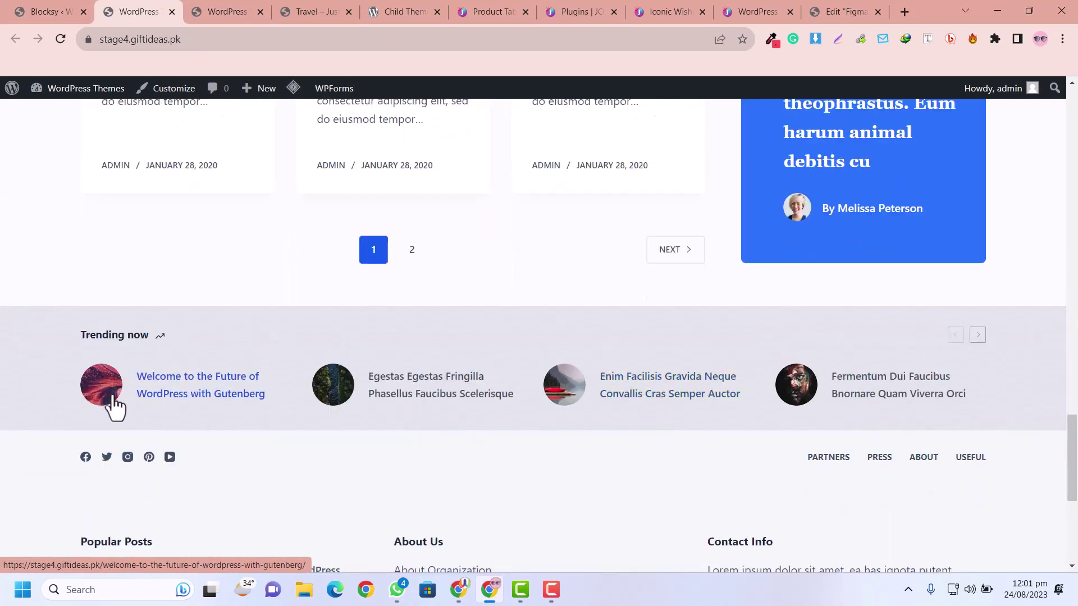
pyautogui.scroll(2, 915, 337)
pyautogui.scroll(20, 914, 335)
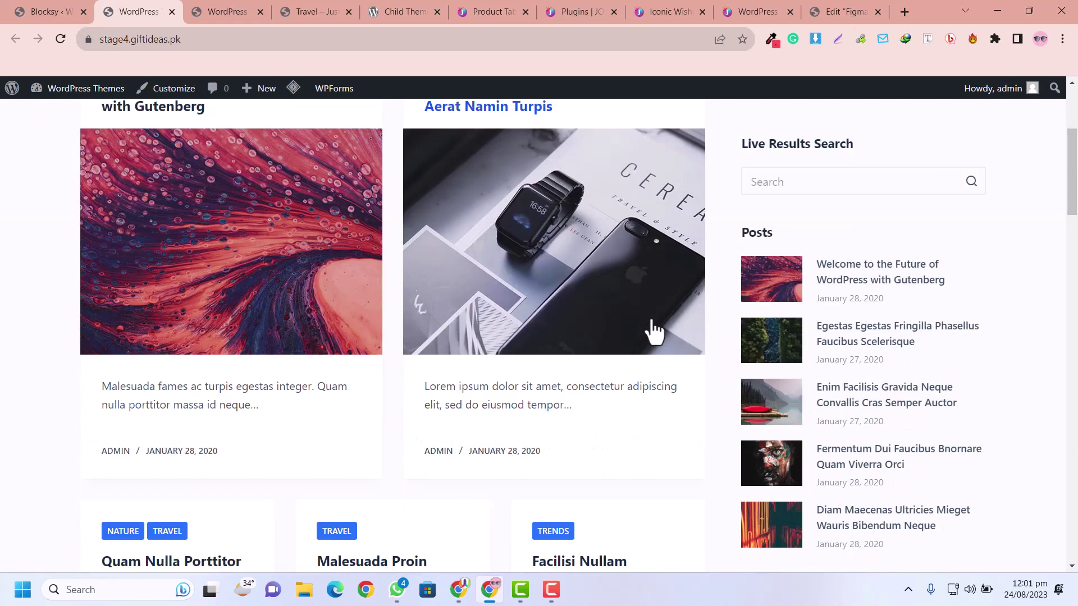
pyautogui.scroll(-4, 652, 329)
pyautogui.scroll(4, 651, 330)
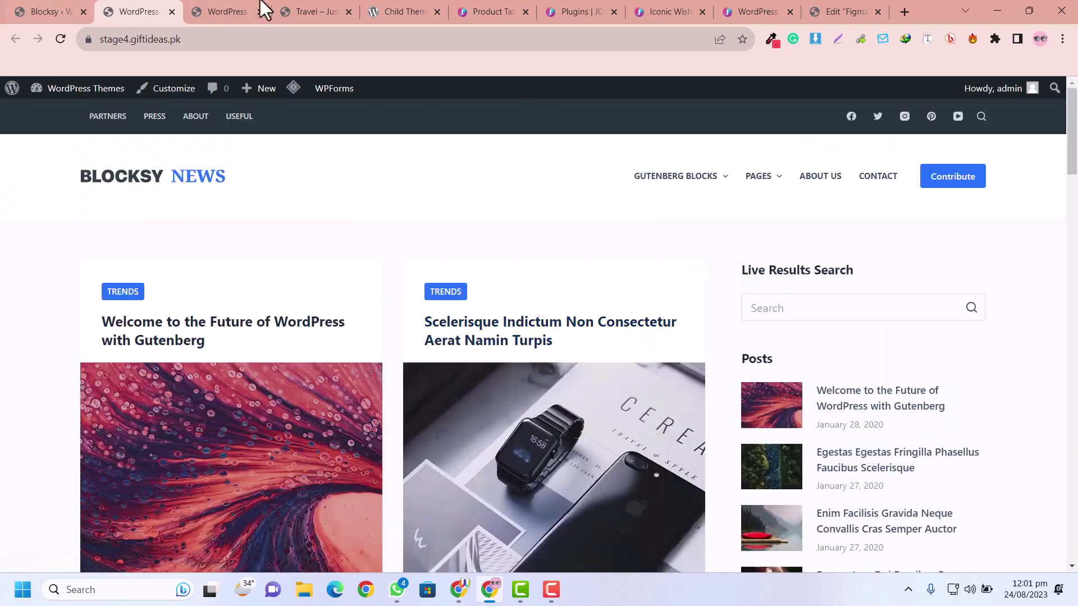
pyautogui.scroll(-15, 628, 355)
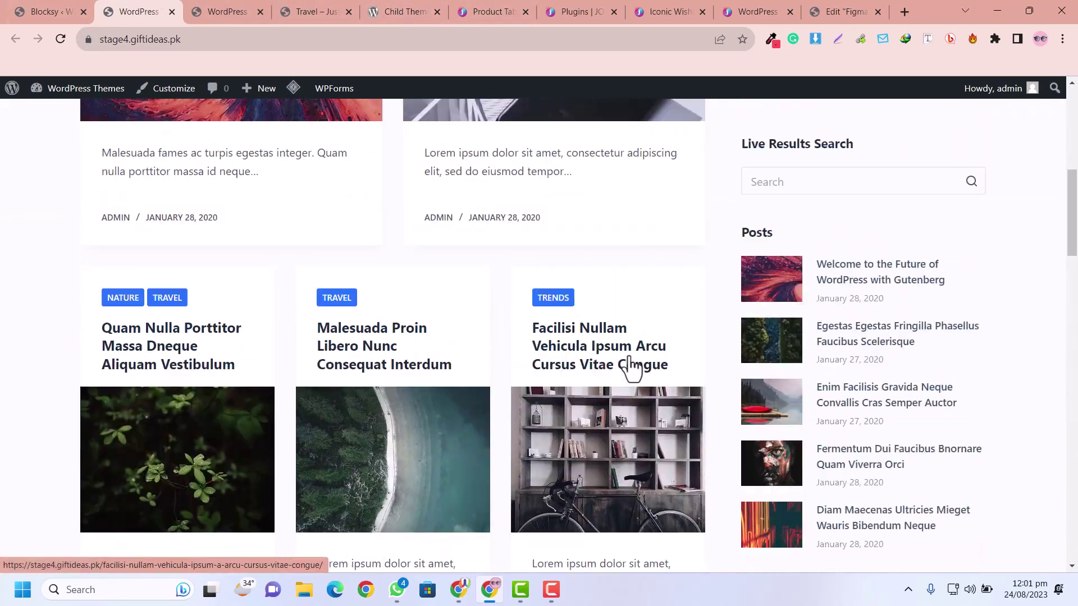
pyautogui.scroll(15, 634, 359)
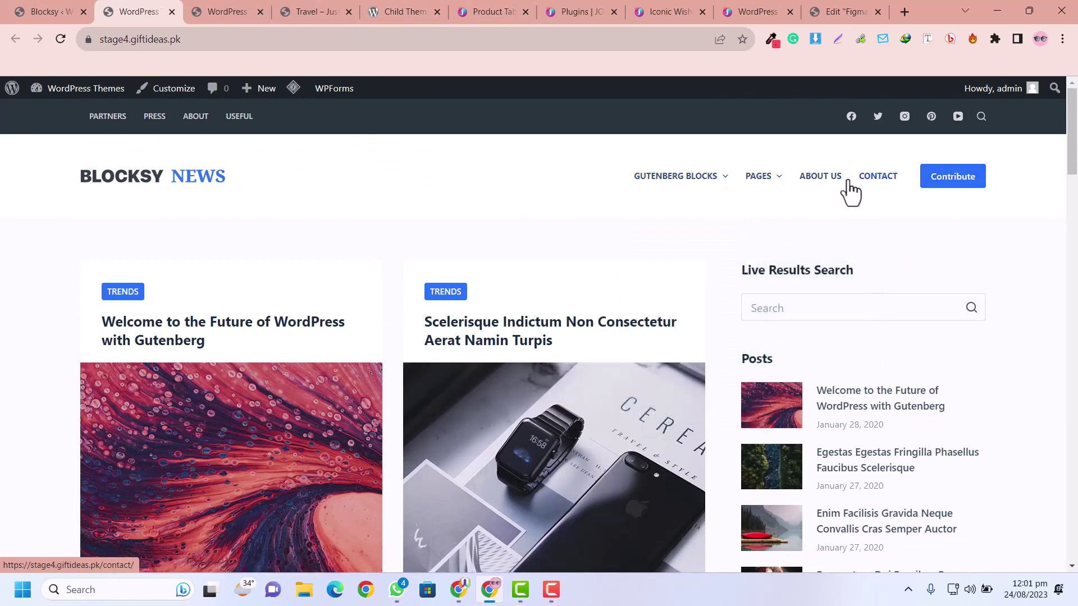
# Move all of the imported demo posts to the trash
pyautogui.click(46, 3)
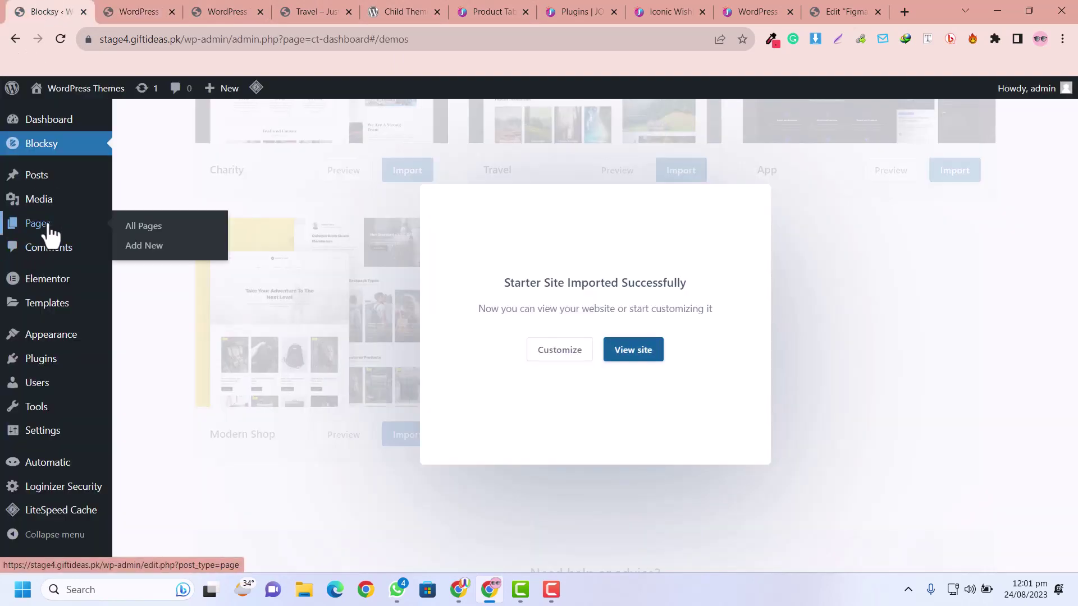
pyautogui.moveTo(40, 188)
pyautogui.click(162, 185)
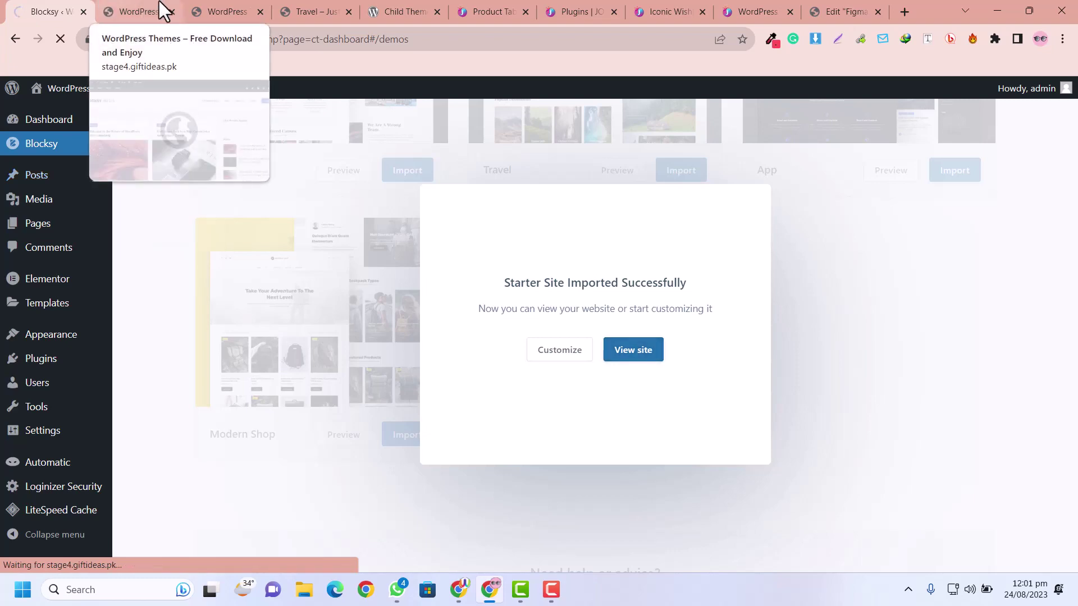
pyautogui.click(133, 7)
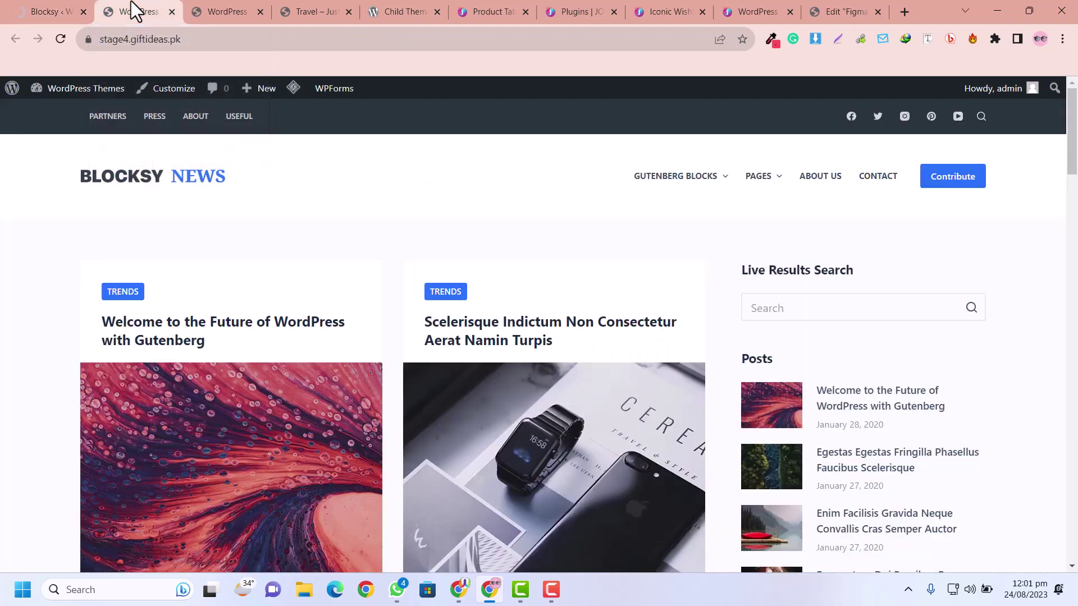
pyautogui.click(42, 7)
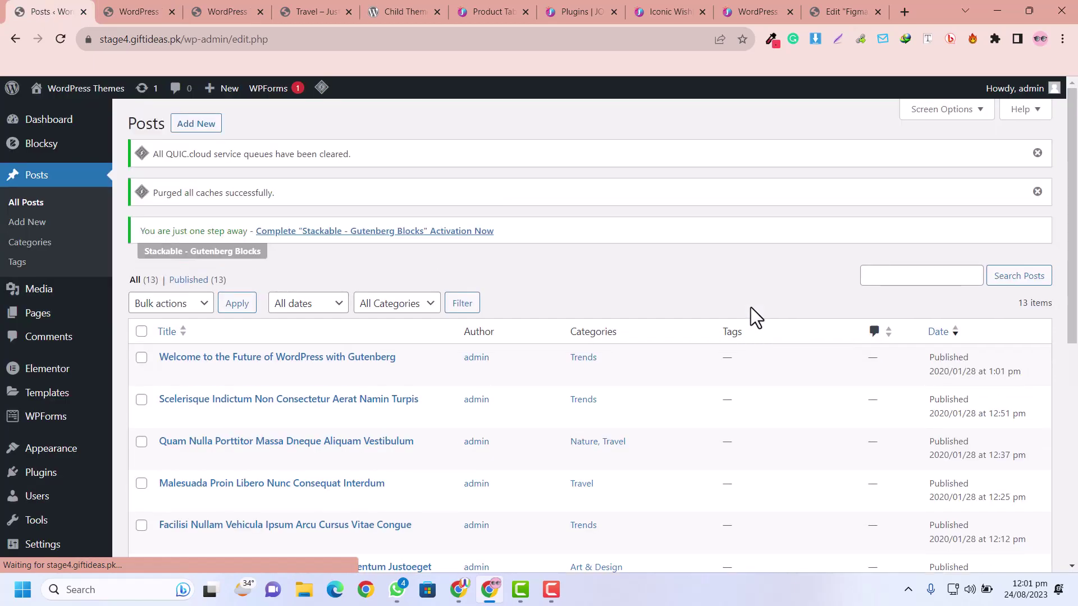
pyautogui.scroll(-8, 825, 299)
pyautogui.scroll(6, 830, 297)
pyautogui.scroll(2, 829, 298)
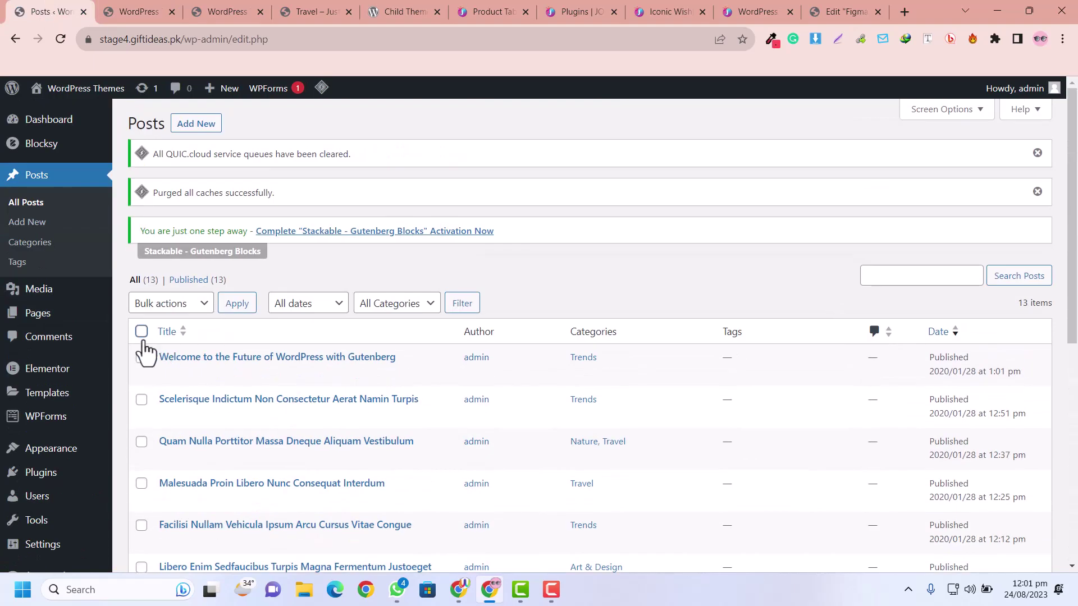
pyautogui.click(141, 331)
pyautogui.click(168, 304)
pyautogui.click(166, 349)
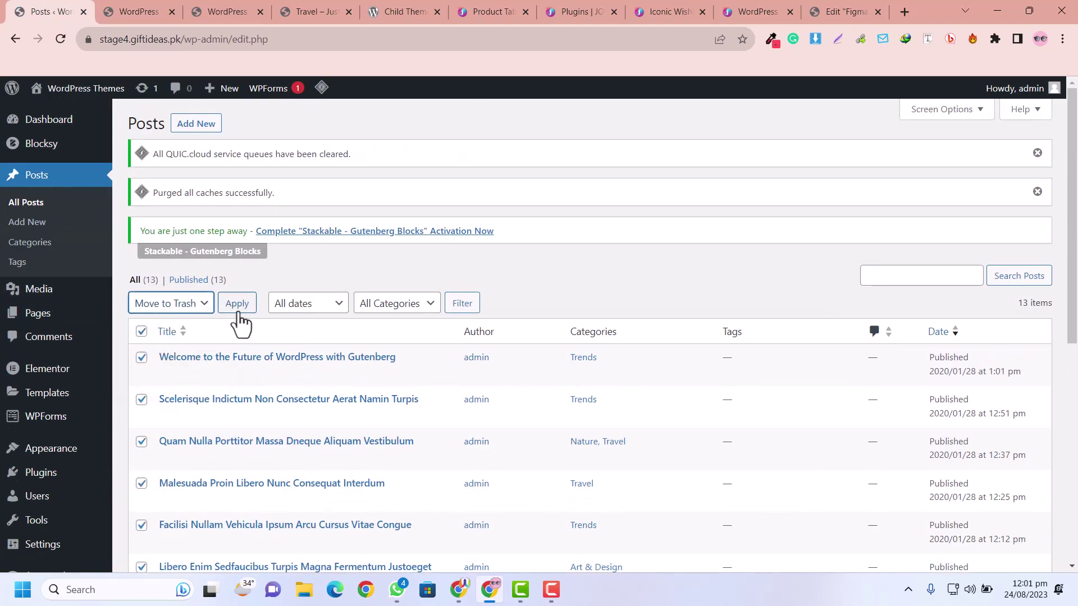
pyautogui.click(237, 306)
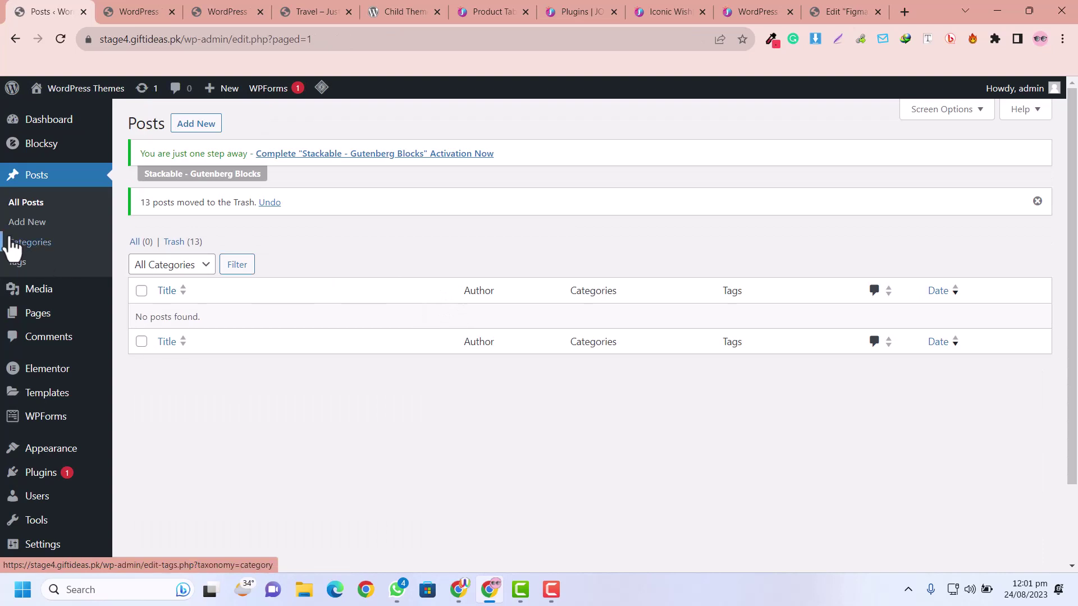
# Change the Architecture post category's name and slug to "WordPress Themes" and update it
pyautogui.click(17, 242)
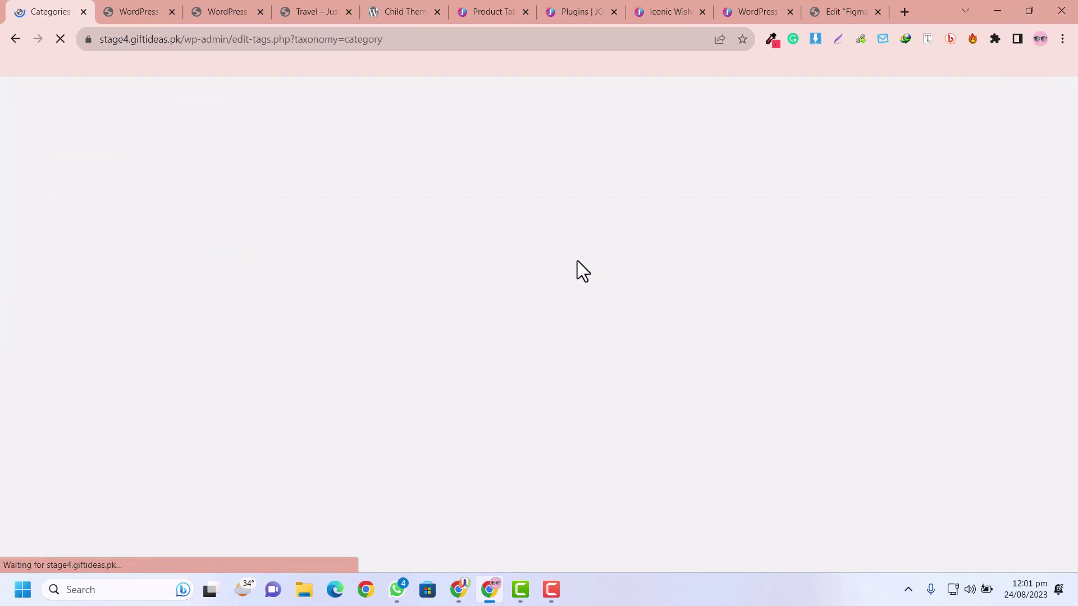
pyautogui.scroll(-3, 1051, 390)
pyautogui.scroll(-1, 1051, 390)
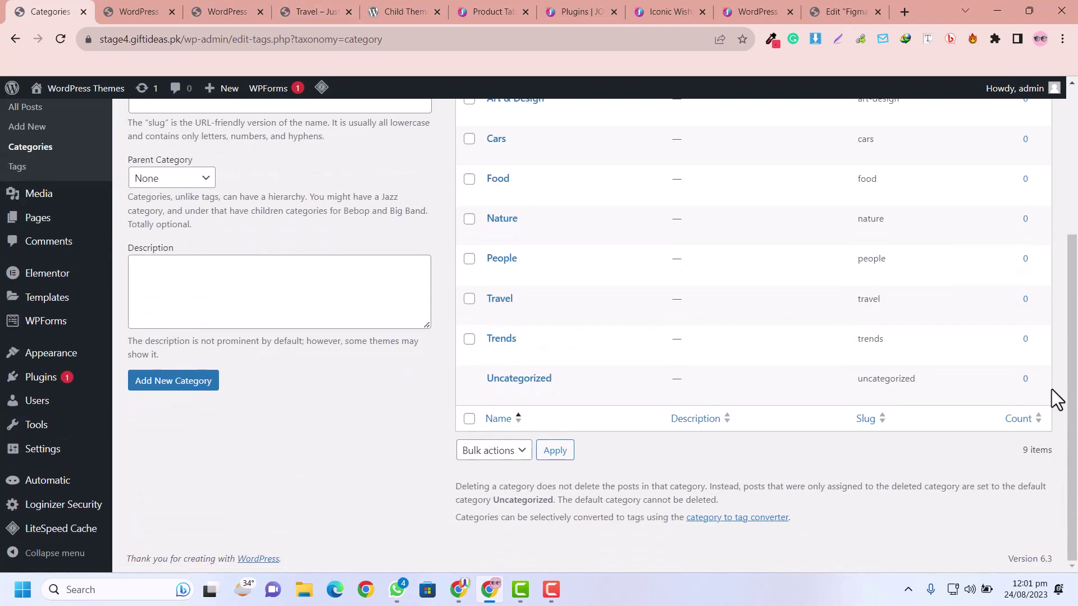
pyautogui.scroll(5, 1052, 389)
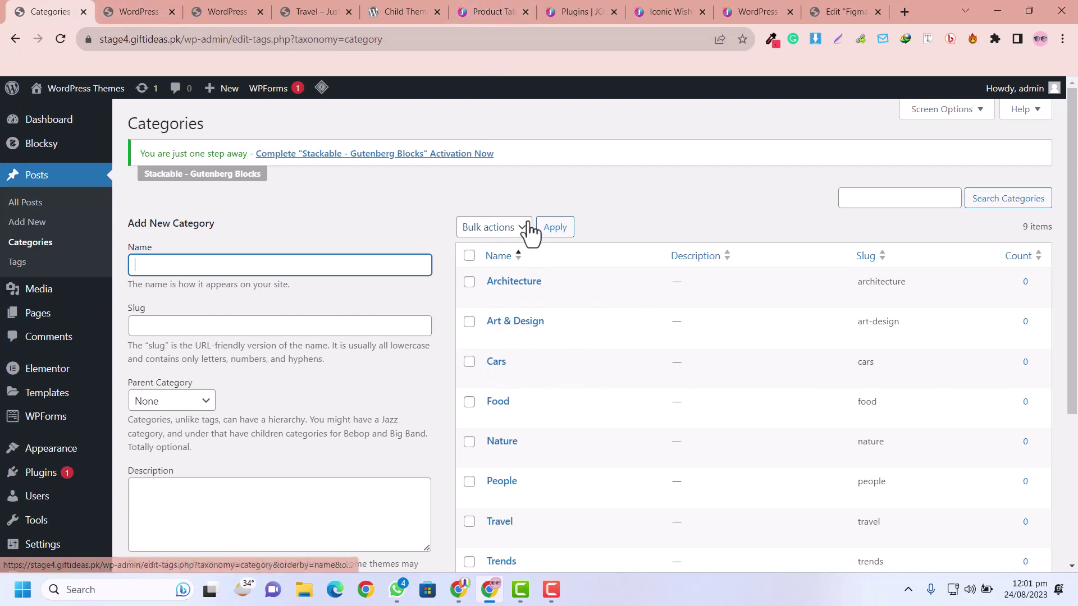
pyautogui.click(494, 298)
pyautogui.rightClick(494, 301)
pyautogui.click(523, 311)
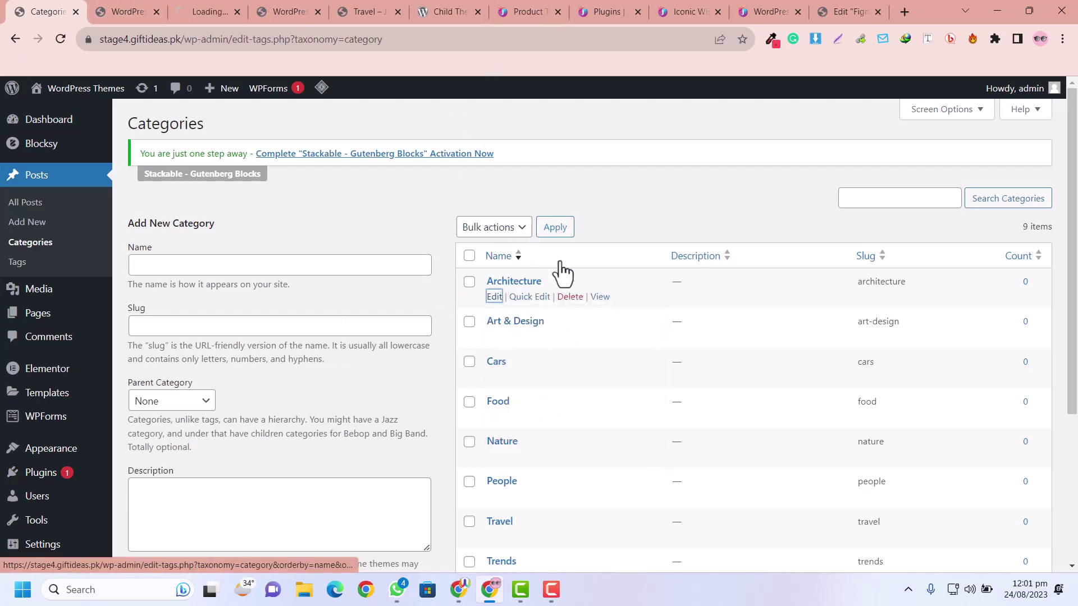
pyautogui.moveTo(197, 3); pyautogui.dragTo(117, 1)
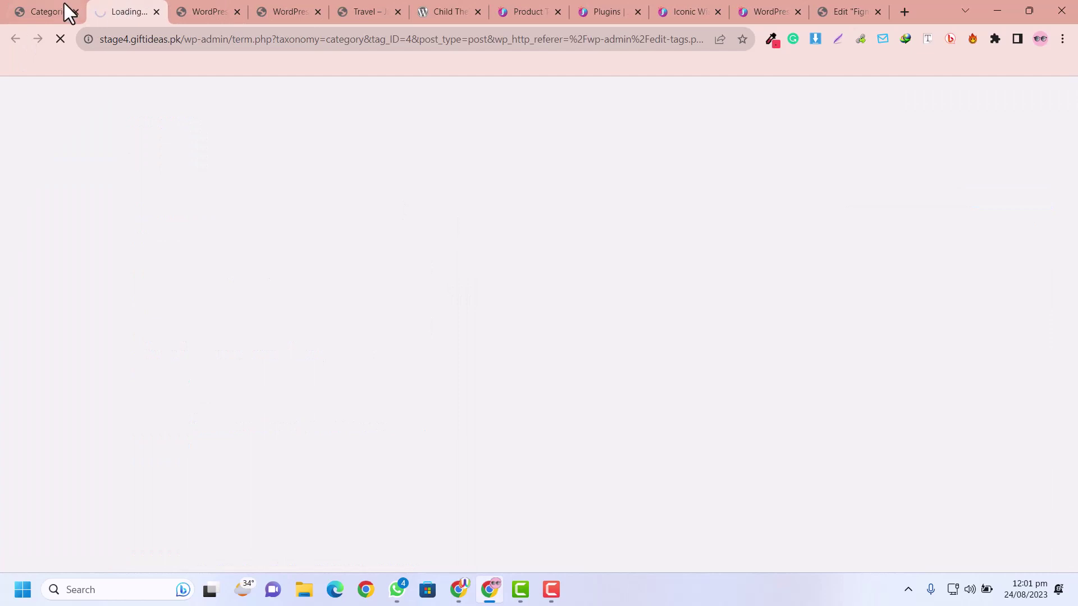
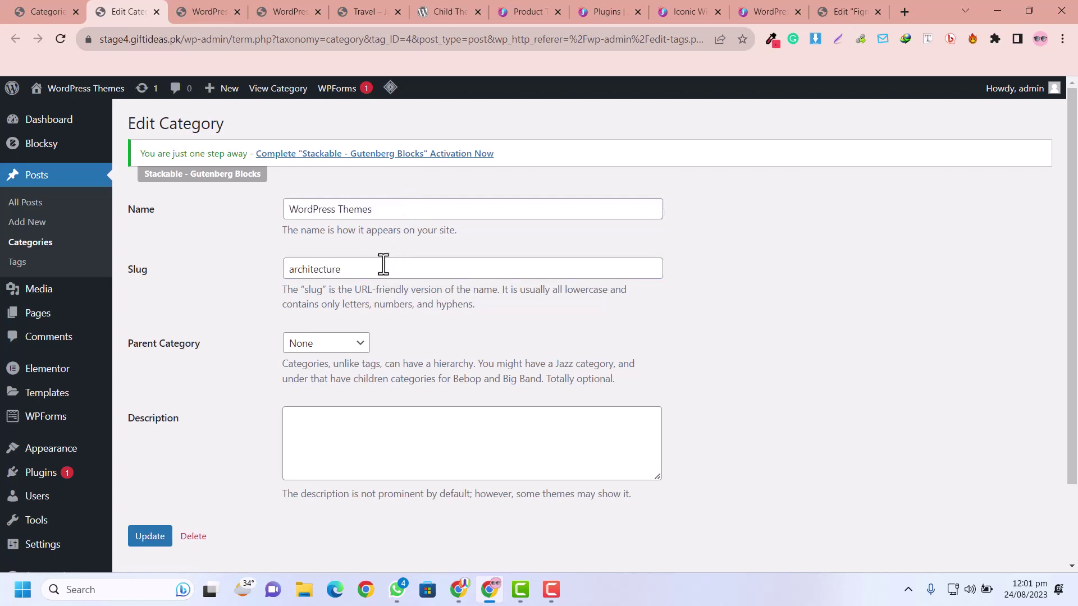
pyautogui.doubleClick(384, 269)
pyautogui.write('WordPress Themes')
pyautogui.click(150, 536)
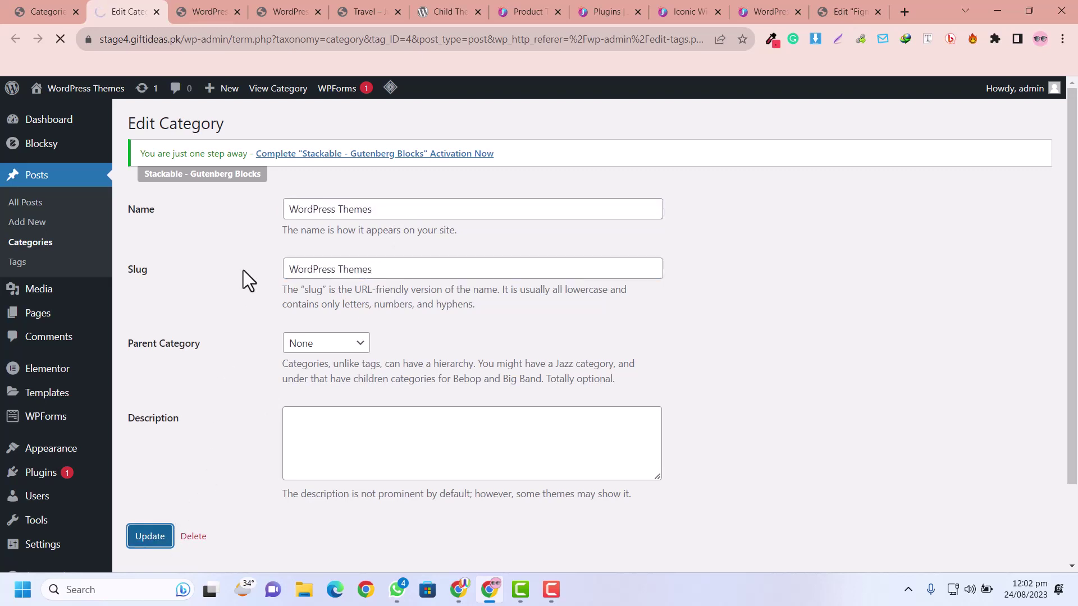
# Change the Art & Design post category's name and slug to "WordPress Plugins" and update it
pyautogui.click(45, 12)
pyautogui.rightClick(494, 339)
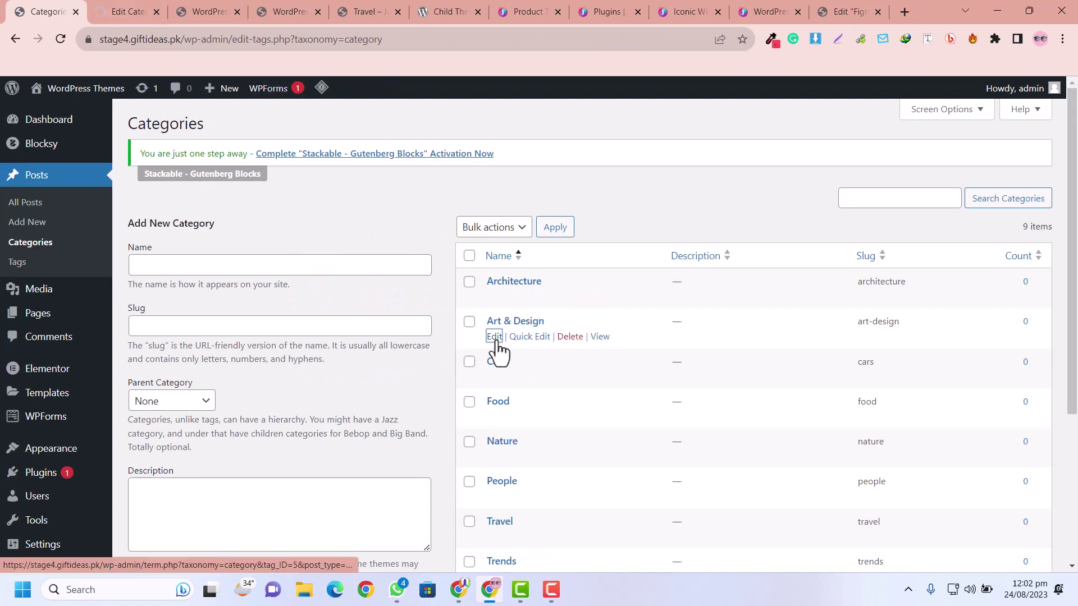
pyautogui.click(530, 356)
pyautogui.click(148, 1)
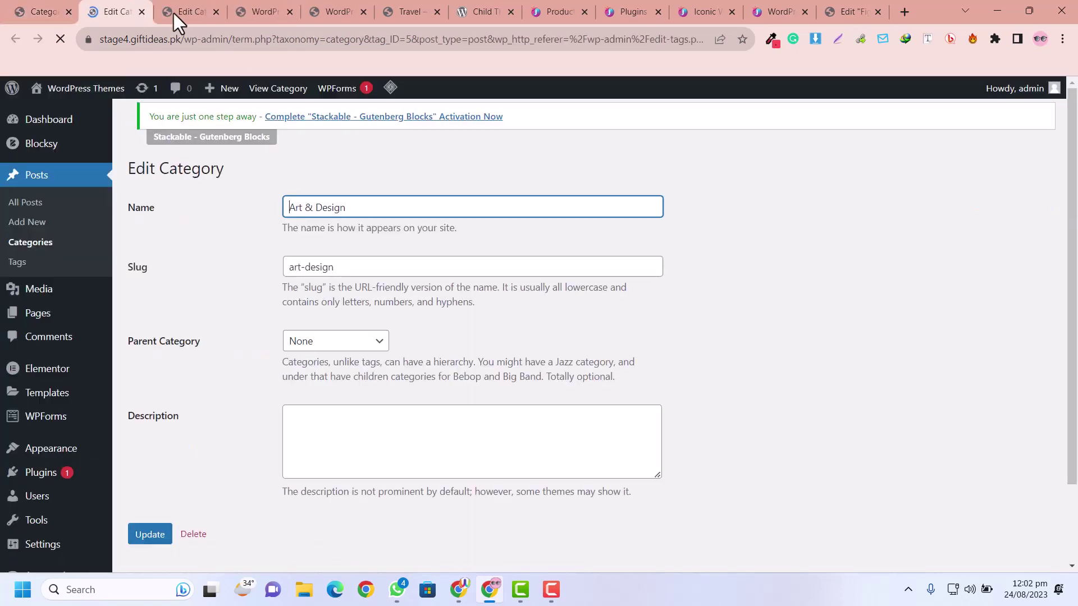
pyautogui.click(217, 12)
pyautogui.doubleClick(359, 208)
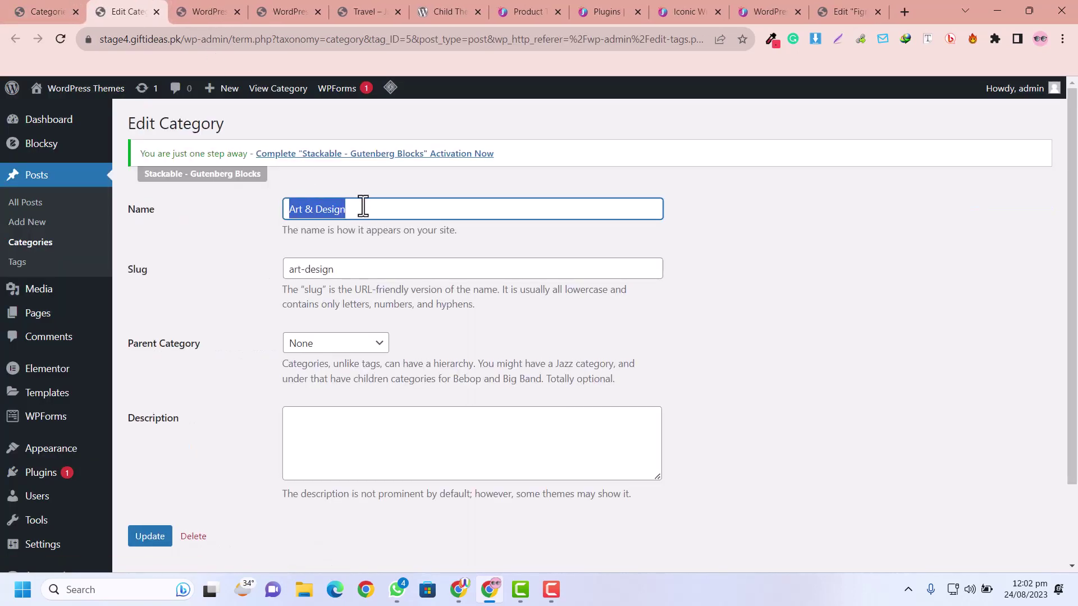
pyautogui.write('WordPres')
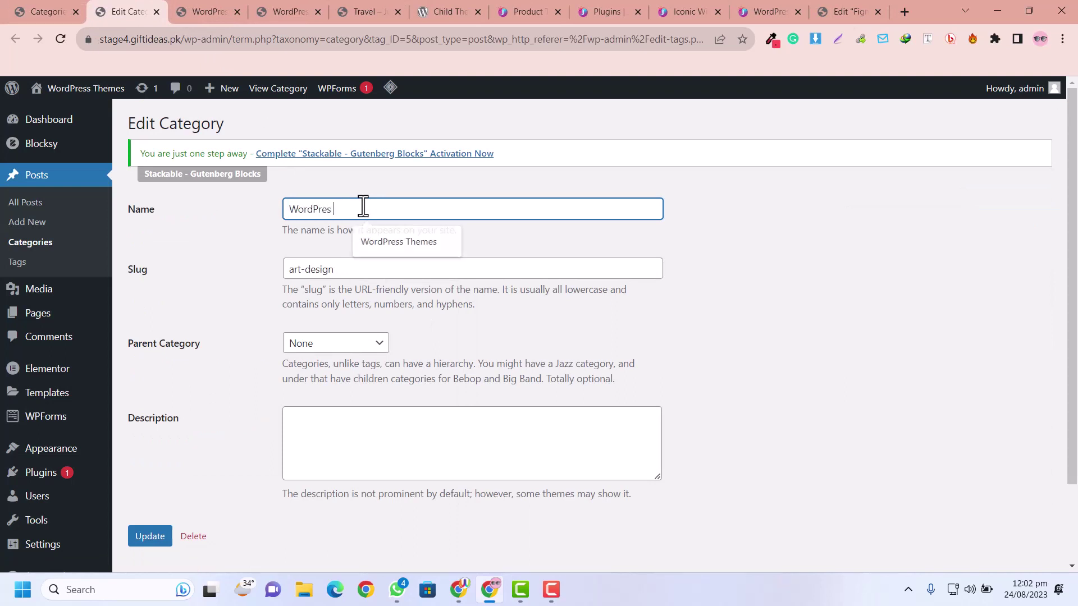
pyautogui.write('s Plugins')
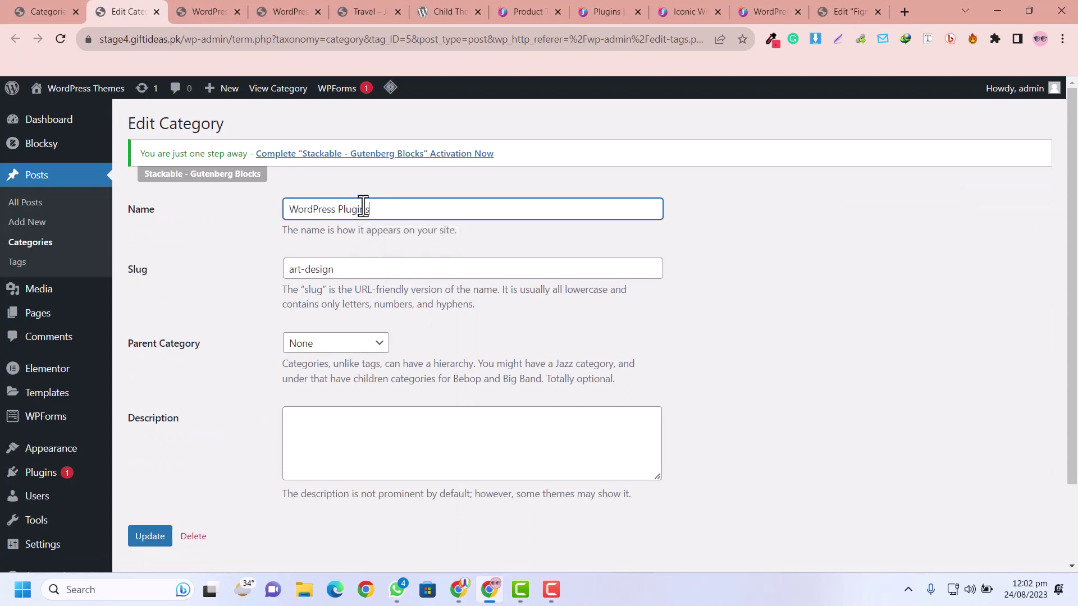
pyautogui.hotkey('ctrl', 'a')
pyautogui.hotkey('ctrl', 'c')
pyautogui.tripleClick(354, 275)
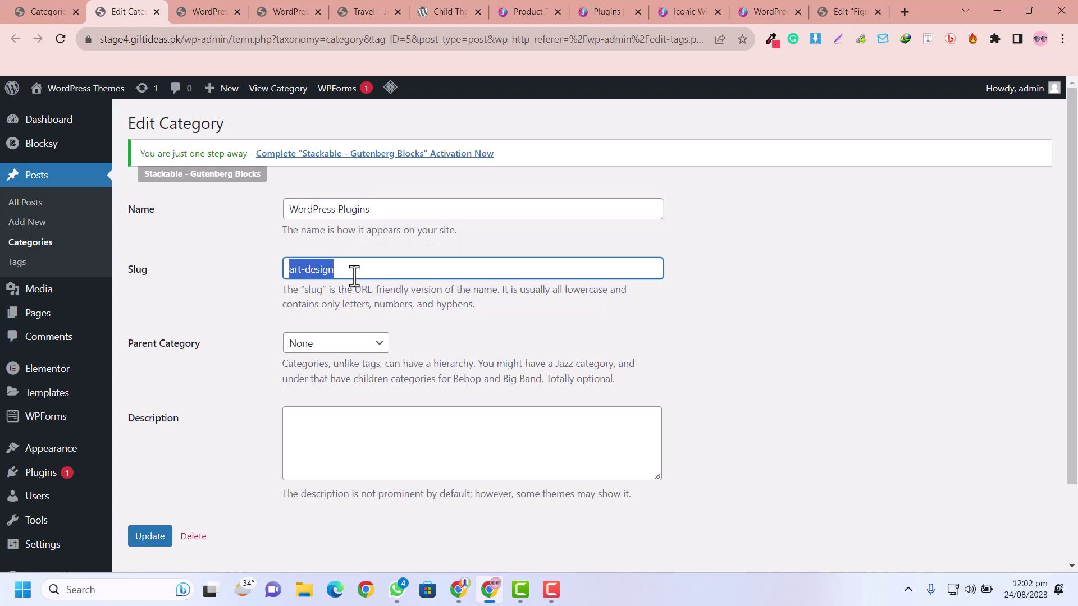
pyautogui.hotkey('ctrl', 'v')
pyautogui.click(150, 537)
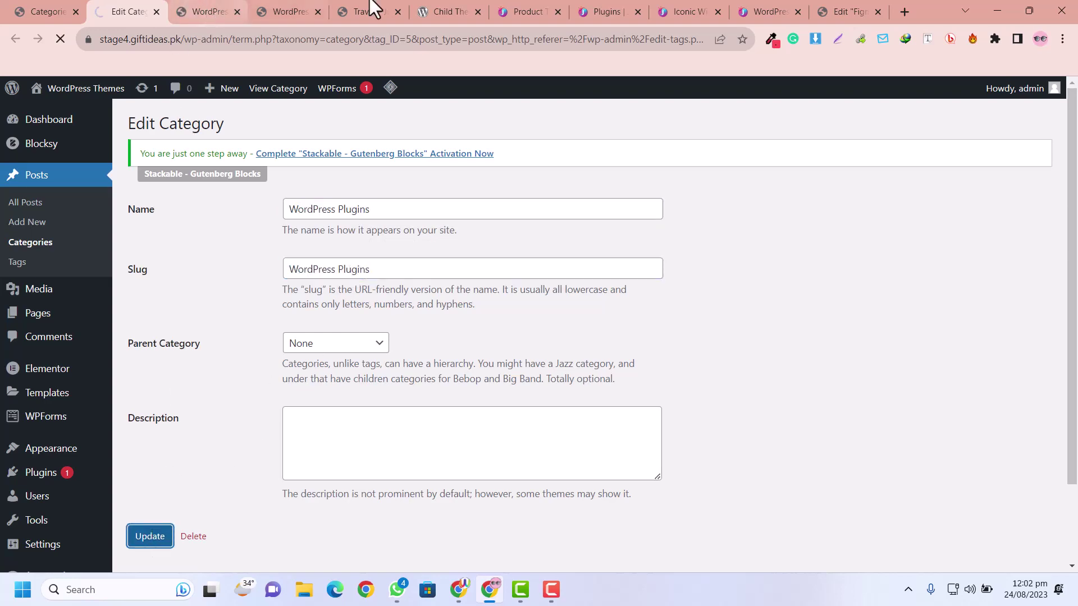
# Examine the JOJOThemes reference site's navigation for category names, keeping its product page next to the category editor
pyautogui.click(522, 4)
pyautogui.click(613, 5)
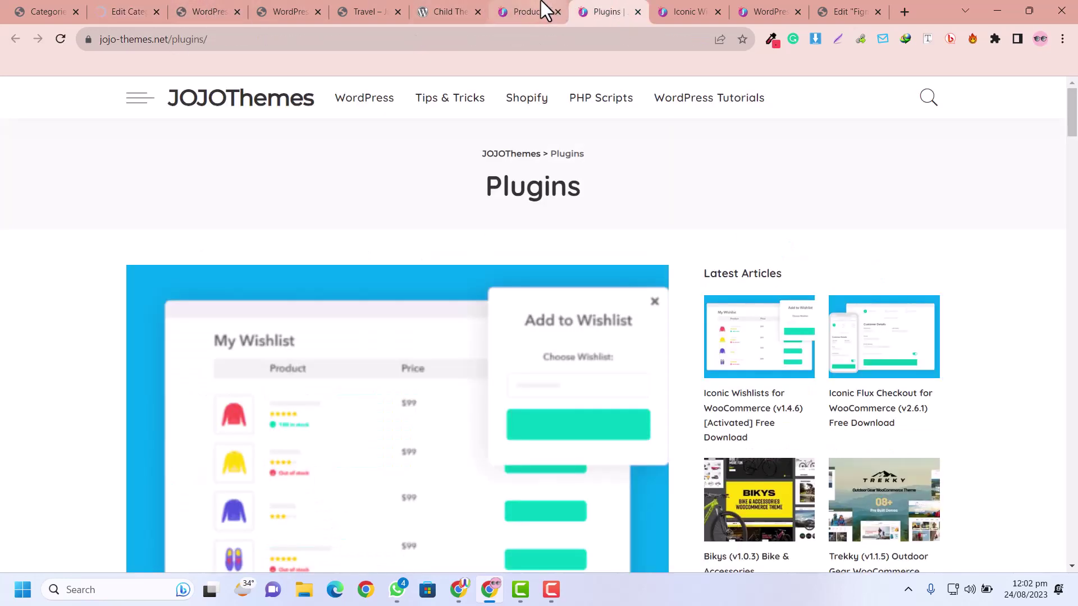
pyautogui.moveTo(540, 6); pyautogui.dragTo(196, 14)
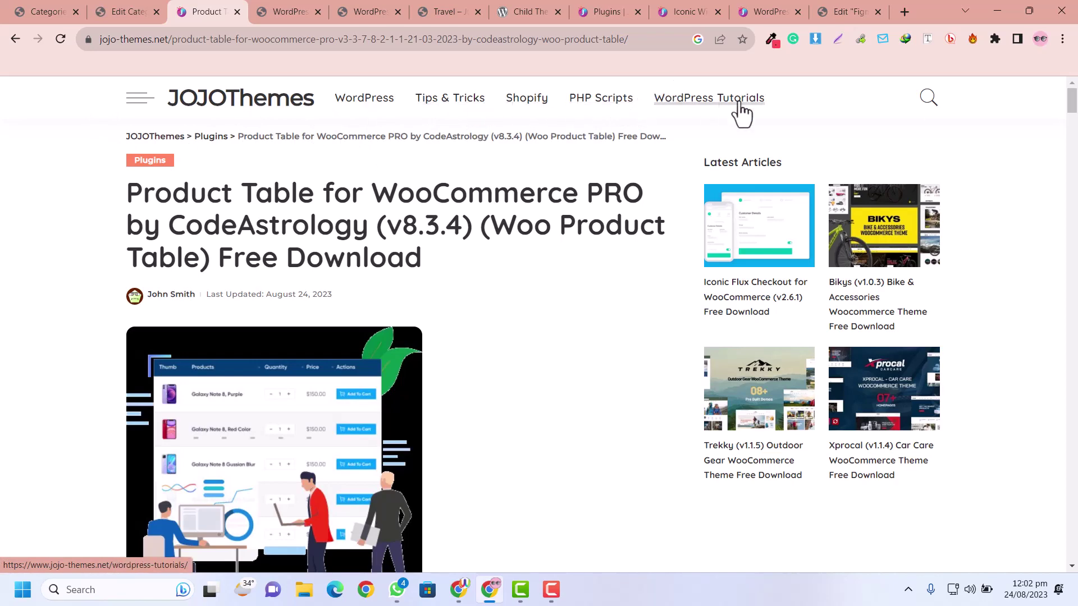
pyautogui.click(110, 11)
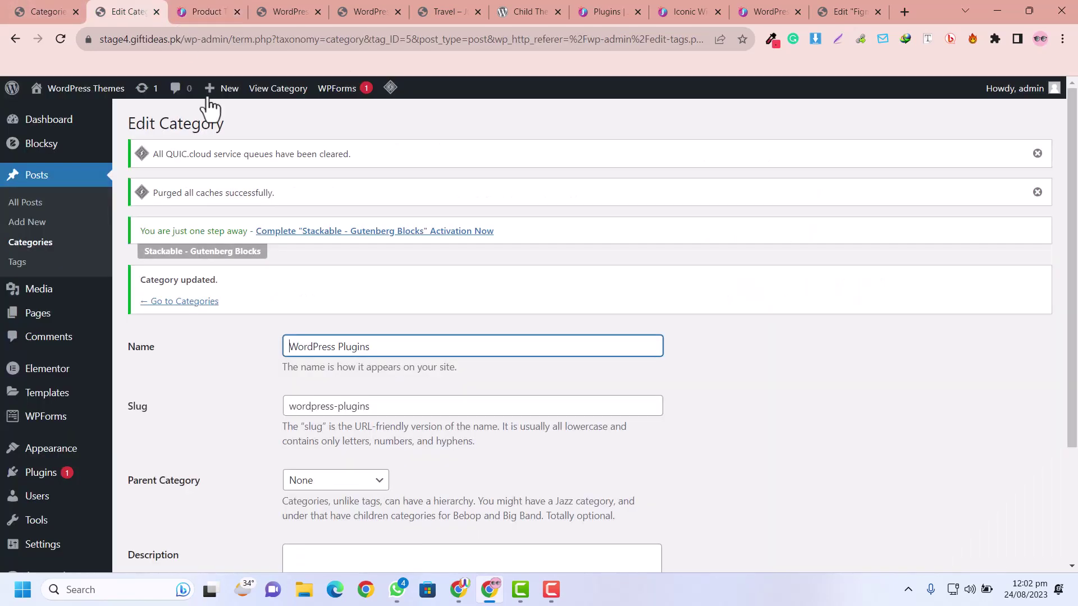
# Change the Cars post category's name and slug to "PHP Scripts" and update it
pyautogui.click(67, 10)
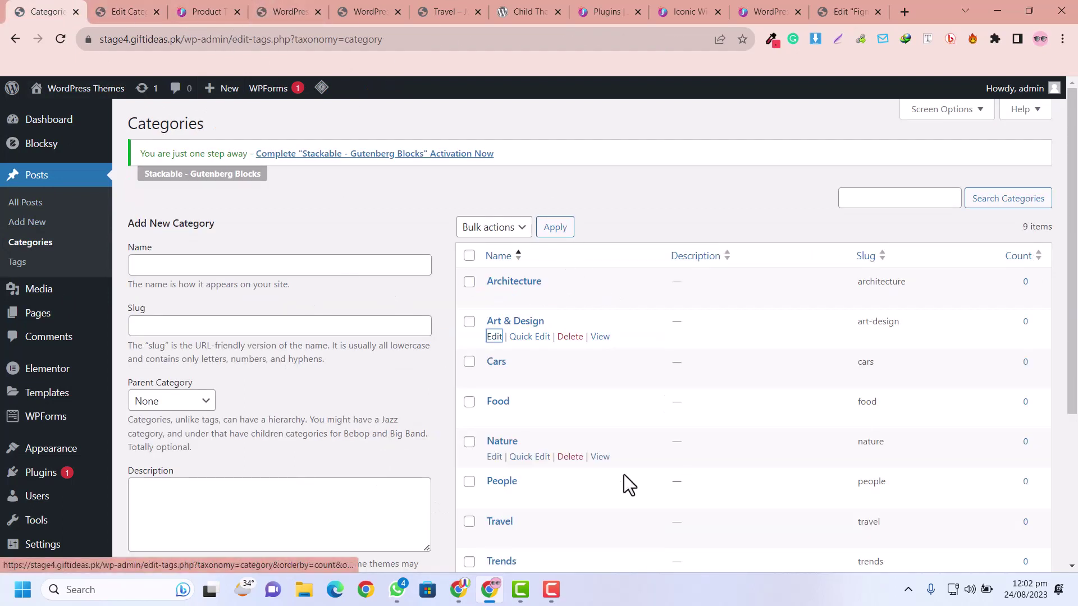
pyautogui.rightClick(493, 377)
pyautogui.click(562, 389)
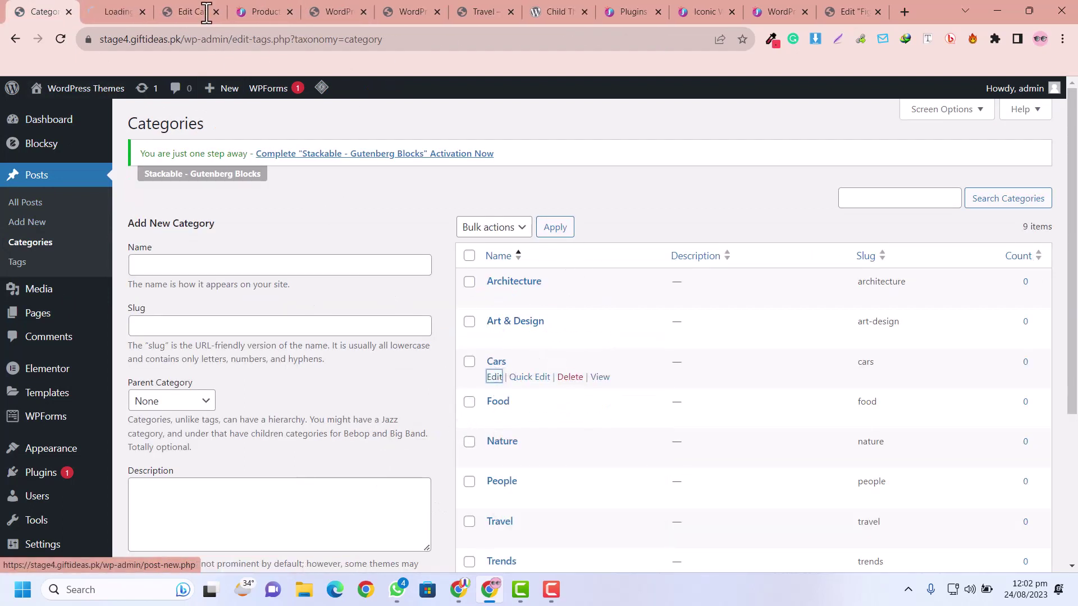
pyautogui.click(131, 1)
pyautogui.click(216, 12)
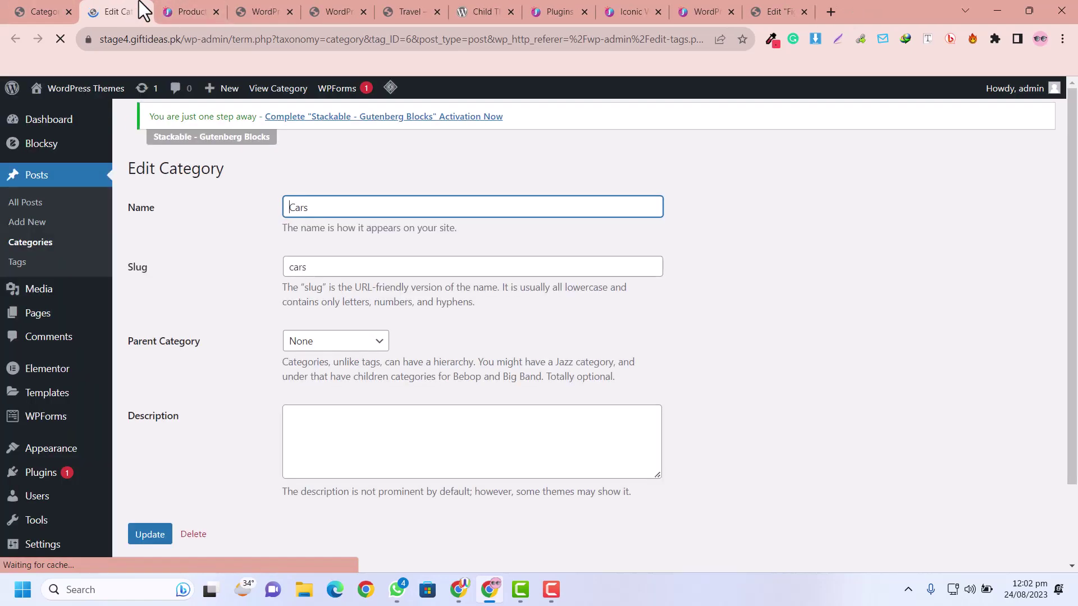
pyautogui.doubleClick(334, 209)
pyautogui.write('P')
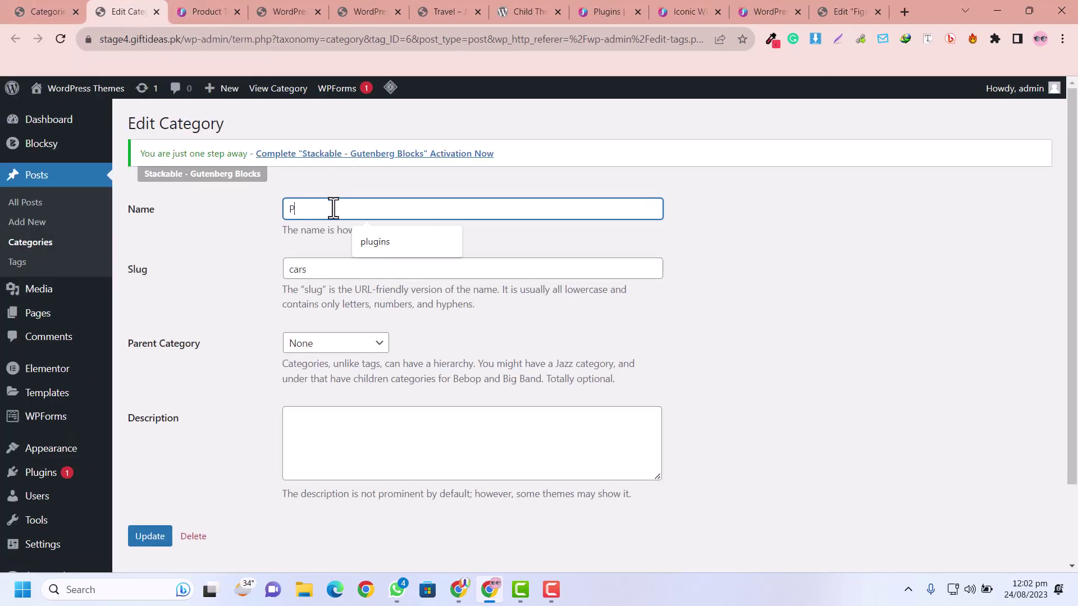
pyautogui.write('HP Scripts')
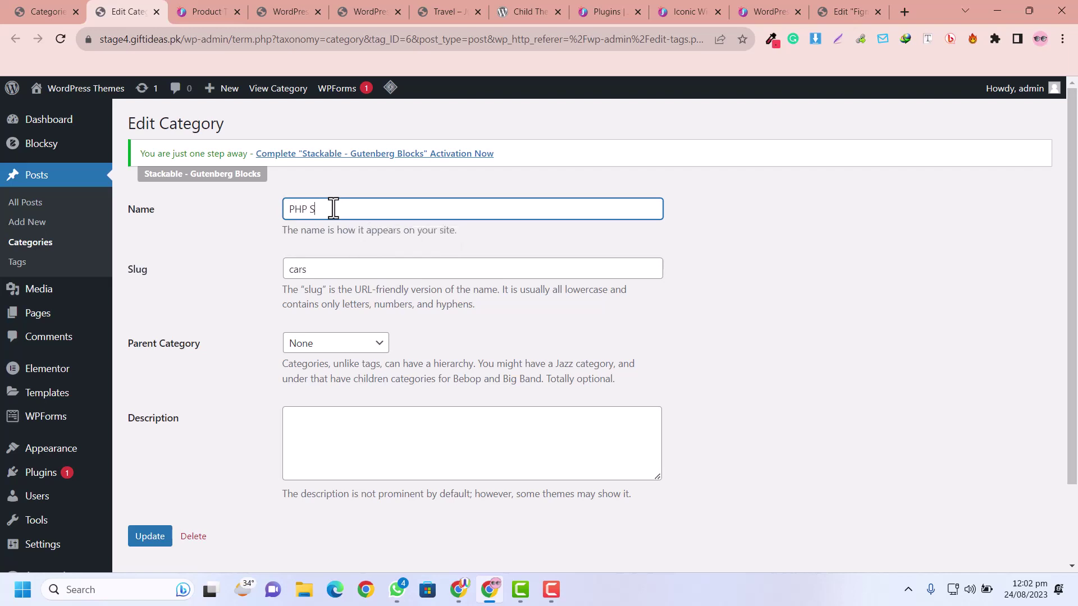
pyautogui.hotkey('ctrl', 'shift', 'Left')
pyautogui.hotkey('ctrl', 'shift', 'Left')
pyautogui.hotkey('ctrl', 'c')
pyautogui.doubleClick(360, 269)
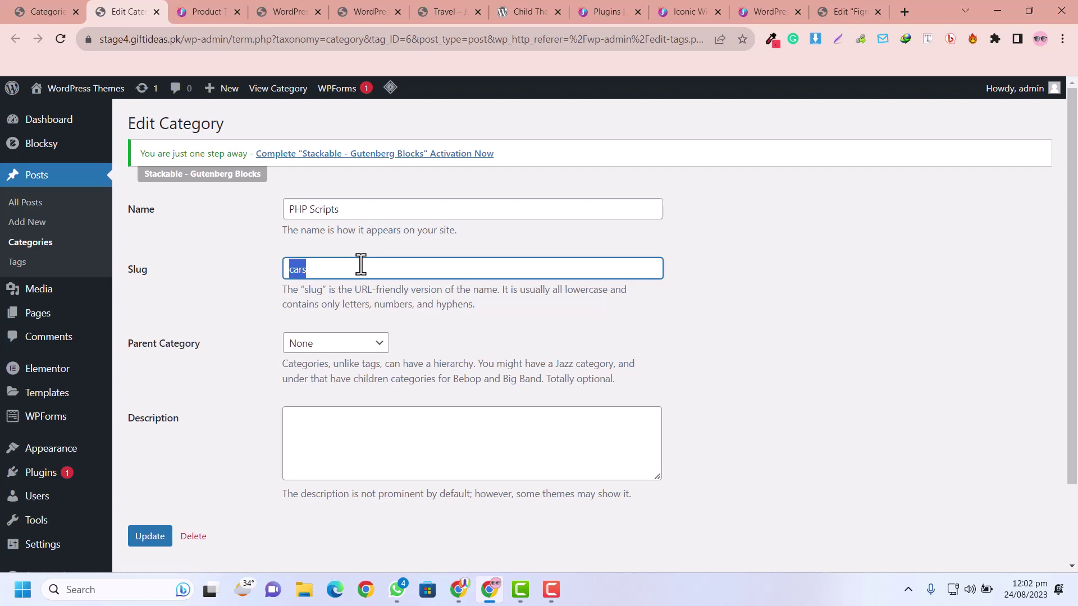
pyautogui.hotkey('ctrl', 'v')
pyautogui.click(150, 536)
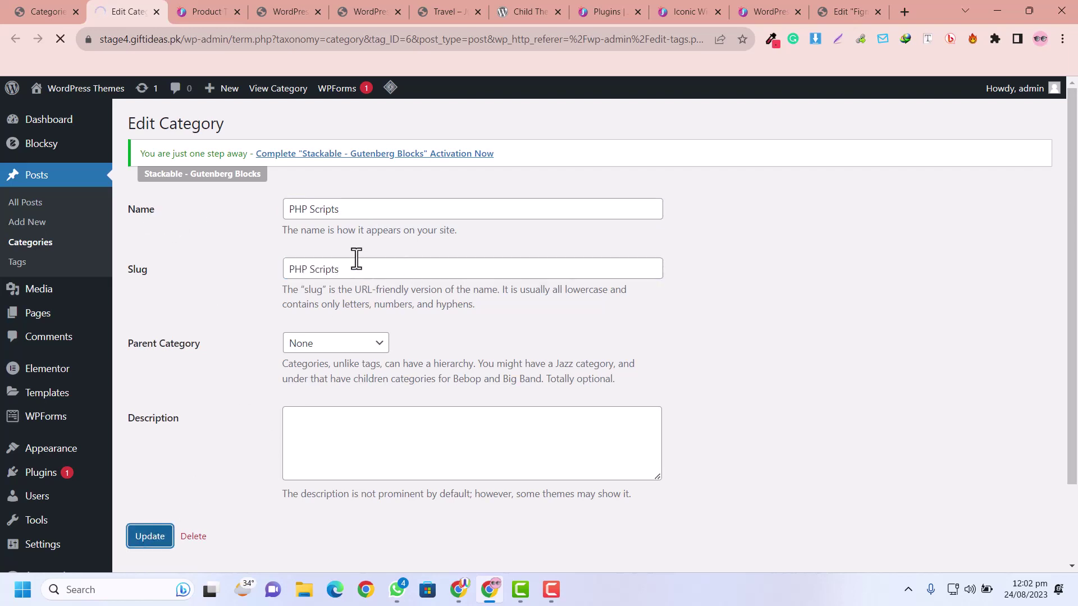
# Change the Food post category's name and slug to "Shopify" and update it
pyautogui.click(59, 3)
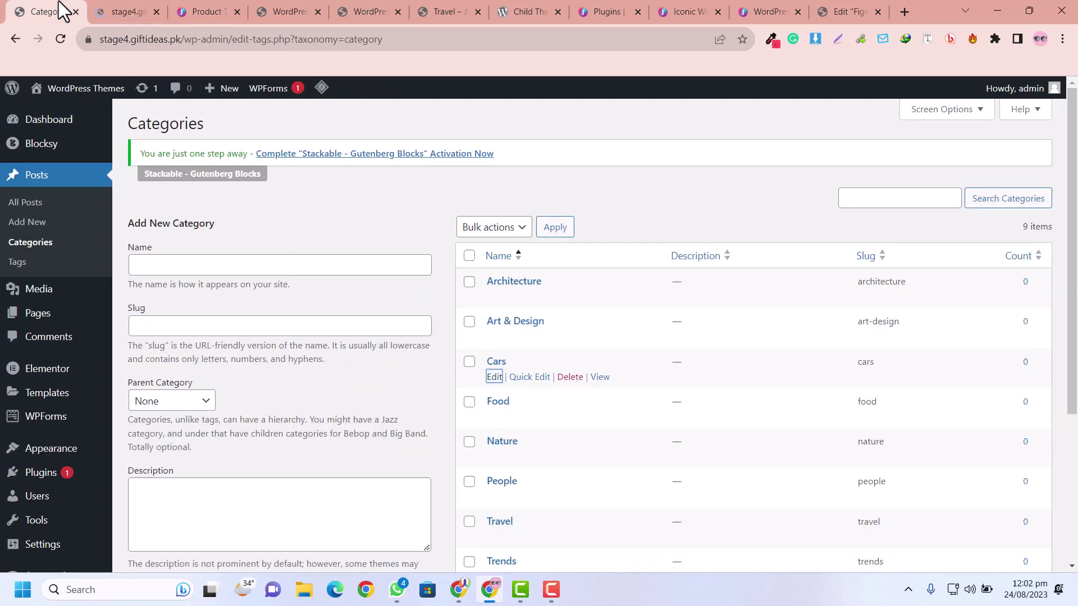
pyautogui.rightClick(496, 417)
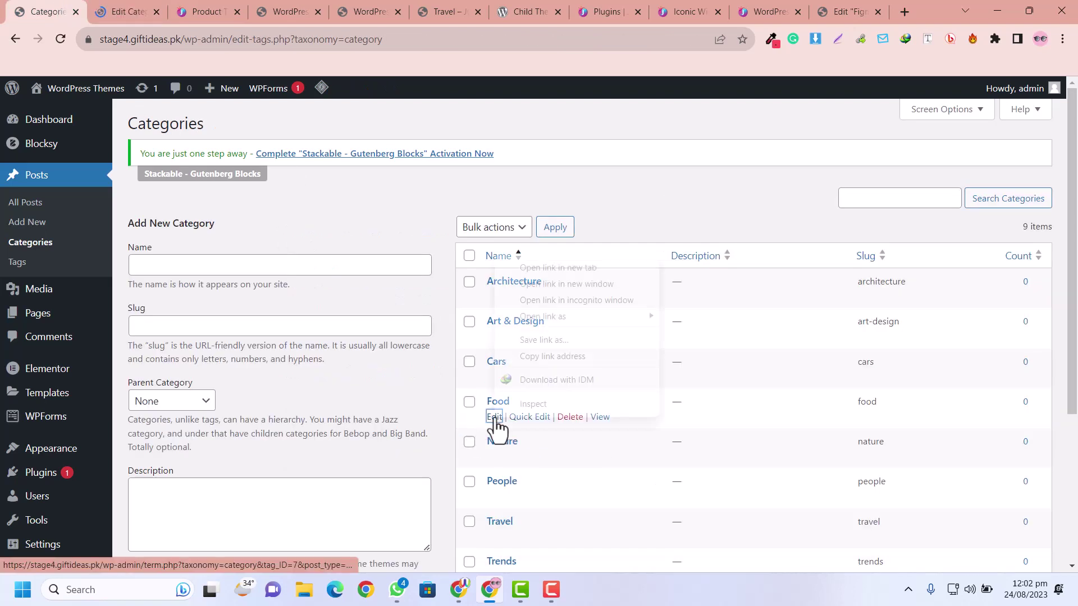
pyautogui.click(536, 270)
pyautogui.moveTo(224, 2); pyautogui.dragTo(143, 2)
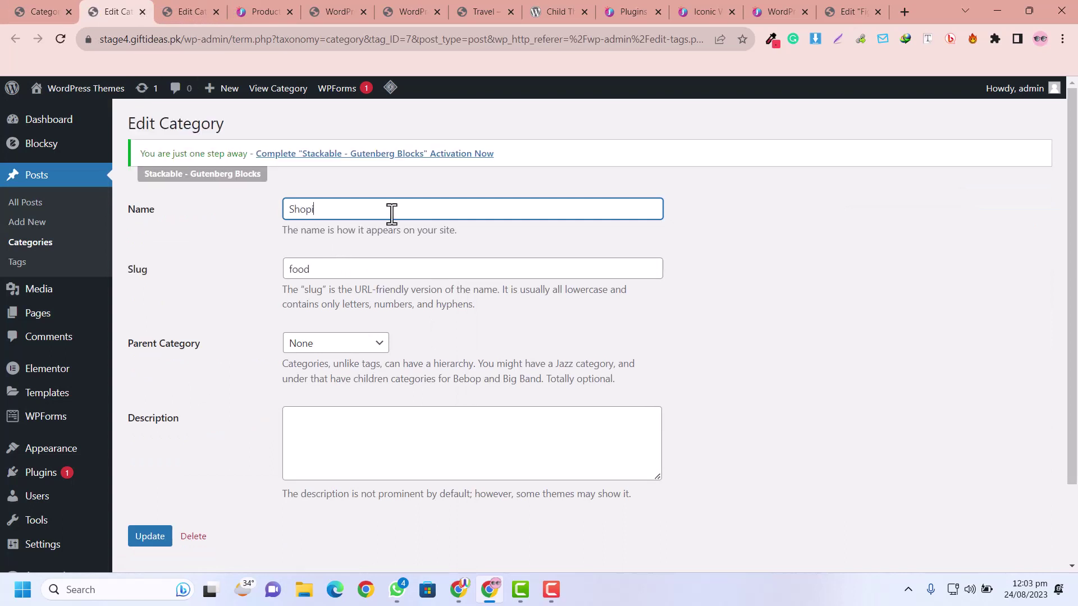
pyautogui.doubleClick(391, 213)
pyautogui.hotkey('ctrl', 'c')
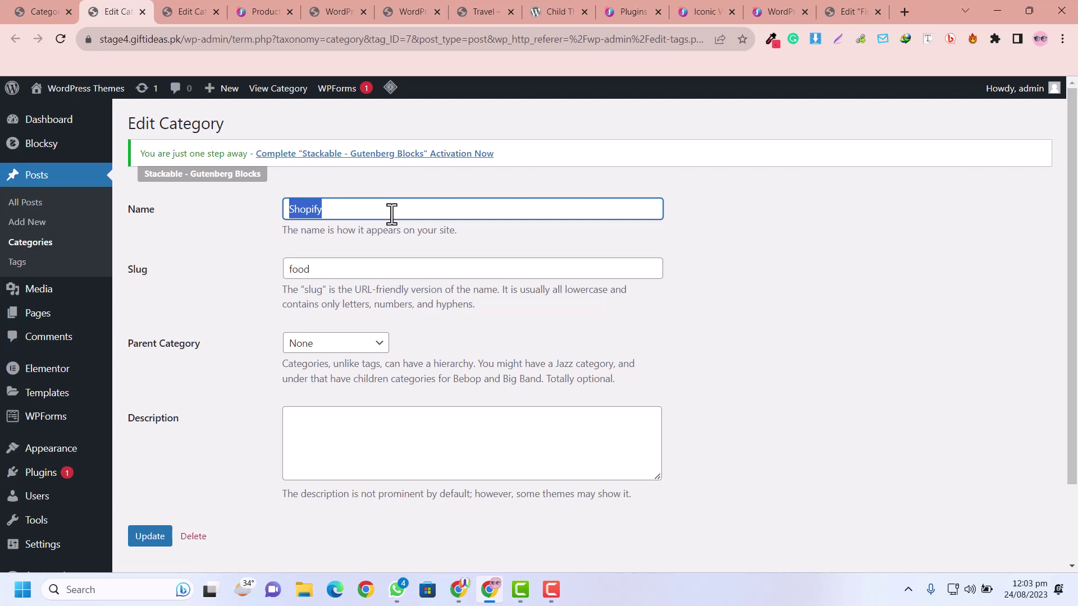
pyautogui.doubleClick(377, 270)
pyautogui.hotkey('ctrl', 'v')
pyautogui.click(147, 537)
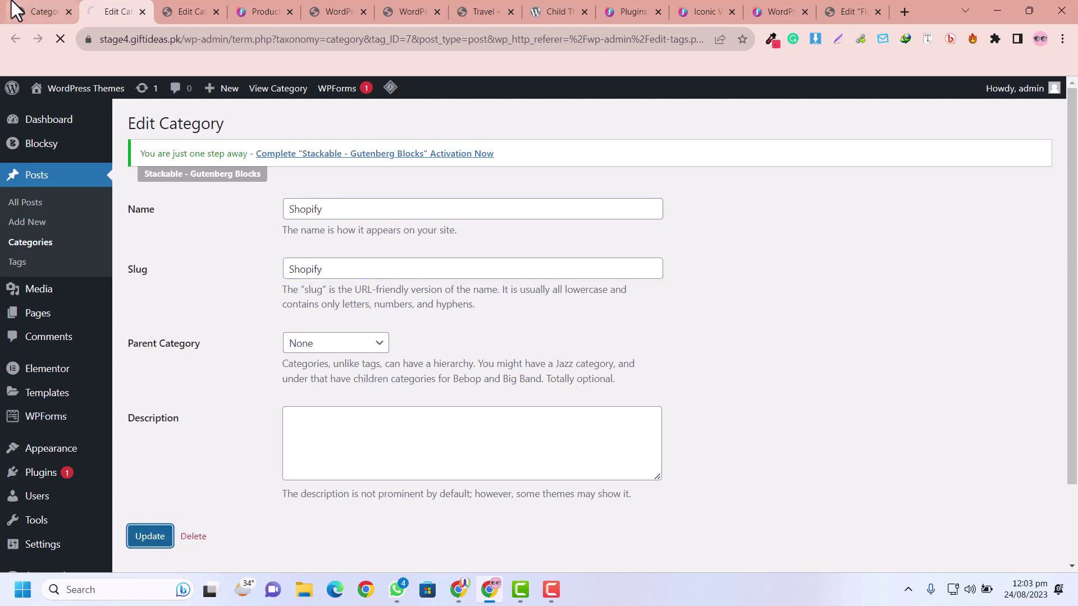
# Delete the leftover demo categories Nature, People, Travel and Trends from the refreshed category list
pyautogui.click(12, 3)
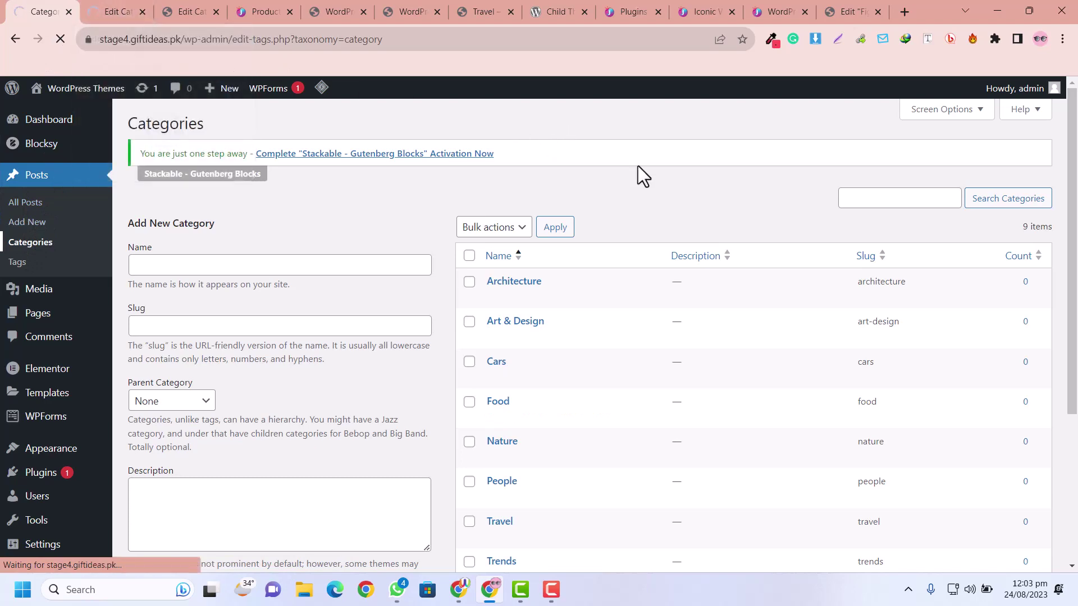
pyautogui.scroll(-4, 716, 229)
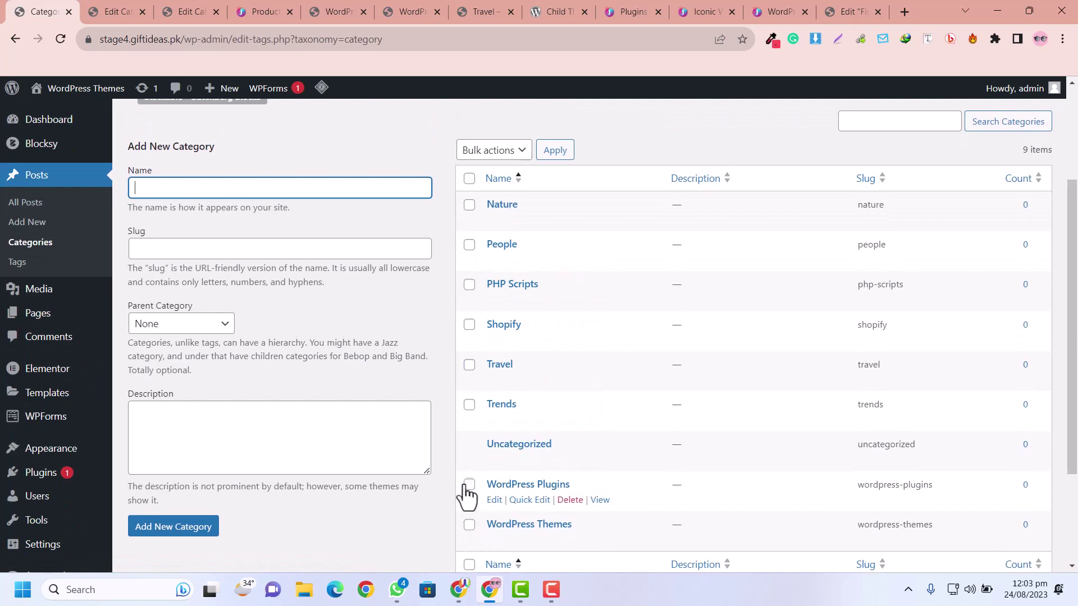
pyautogui.click(469, 405)
pyautogui.click(469, 365)
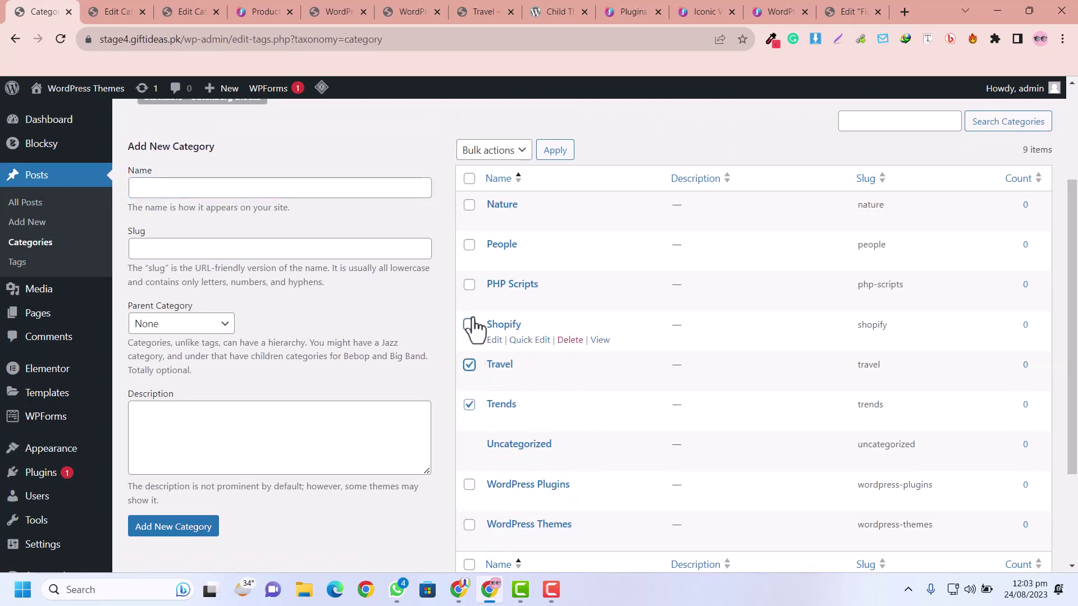
pyautogui.click(469, 245)
pyautogui.click(469, 205)
pyautogui.click(494, 150)
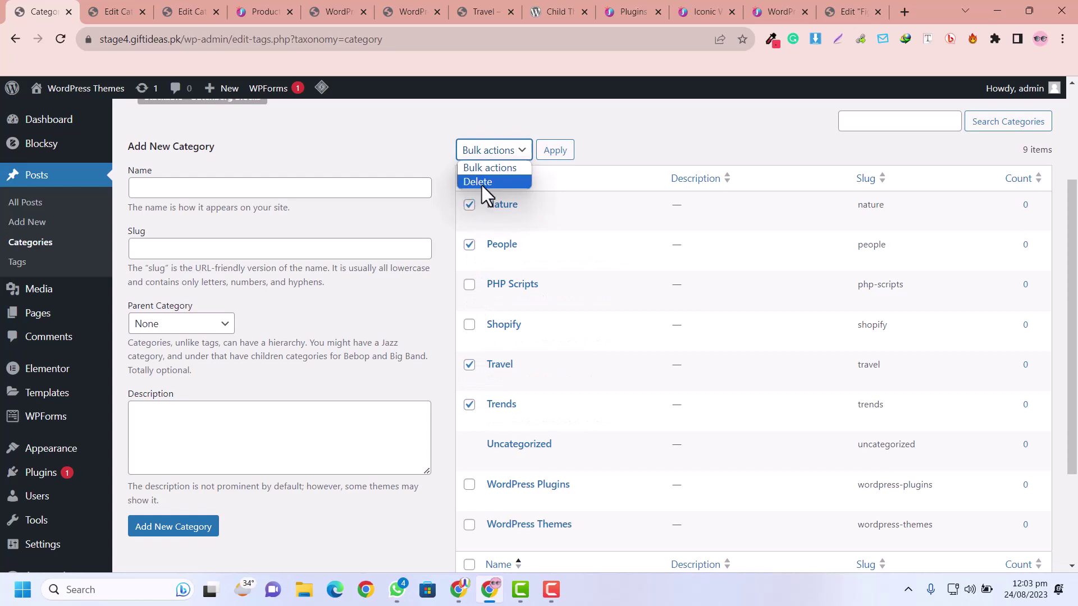
pyautogui.click(482, 183)
pyautogui.click(568, 152)
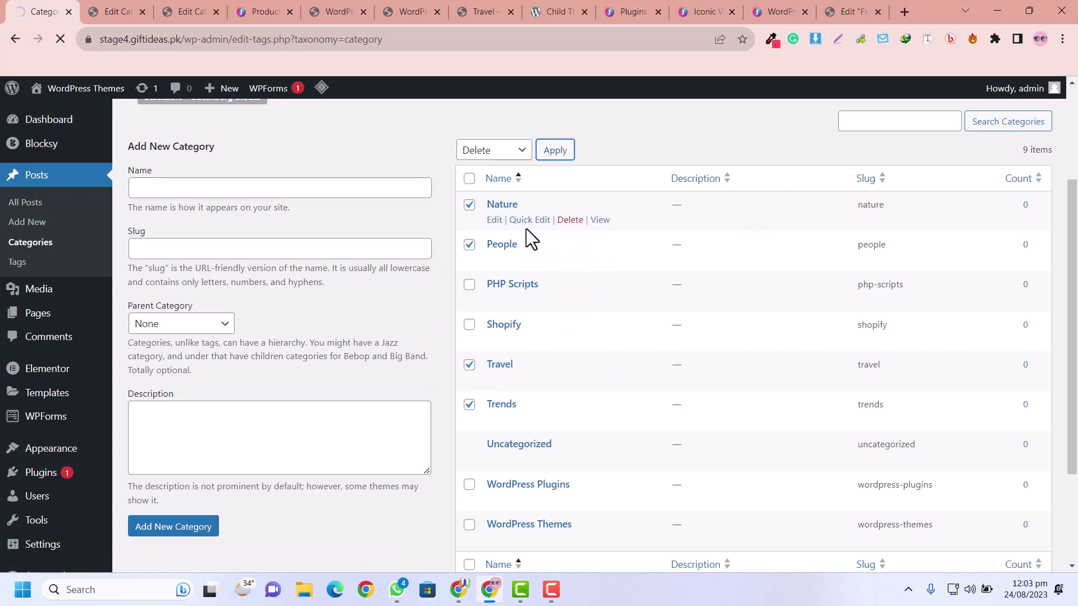
# Review the remaining post categories, and reload the site's home page to inspect its posts area and sidebar
pyautogui.scroll(-5, 579, 243)
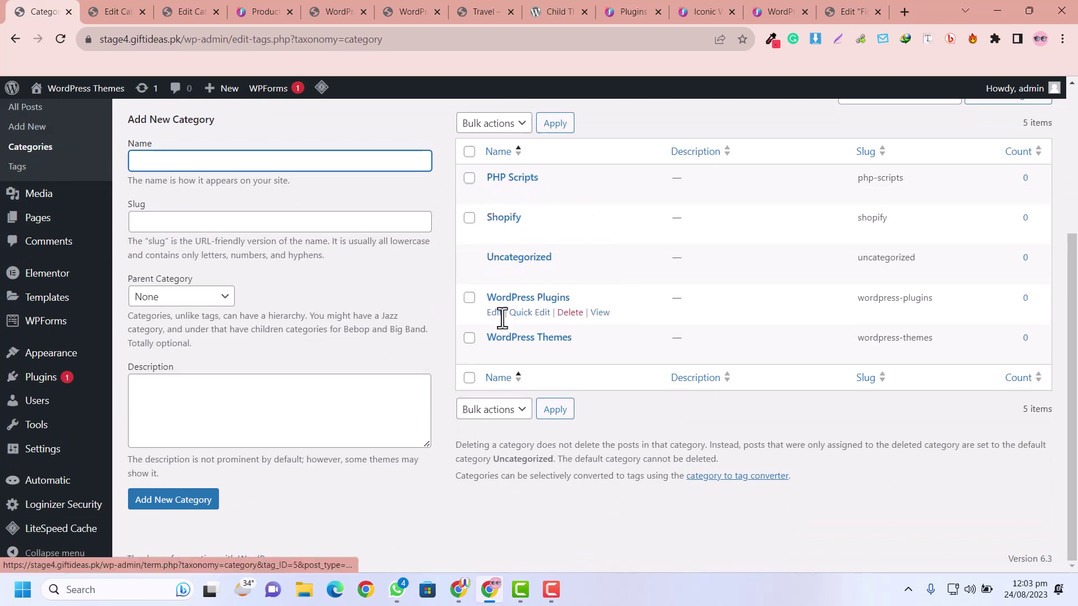
pyautogui.scroll(4, 403, 298)
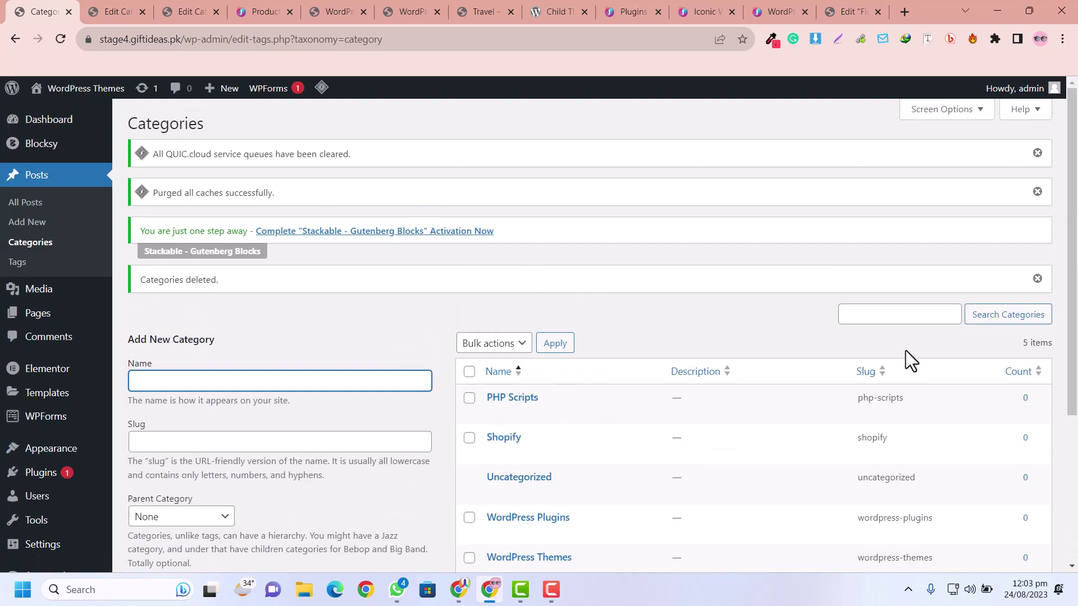
pyautogui.scroll(-4, 904, 353)
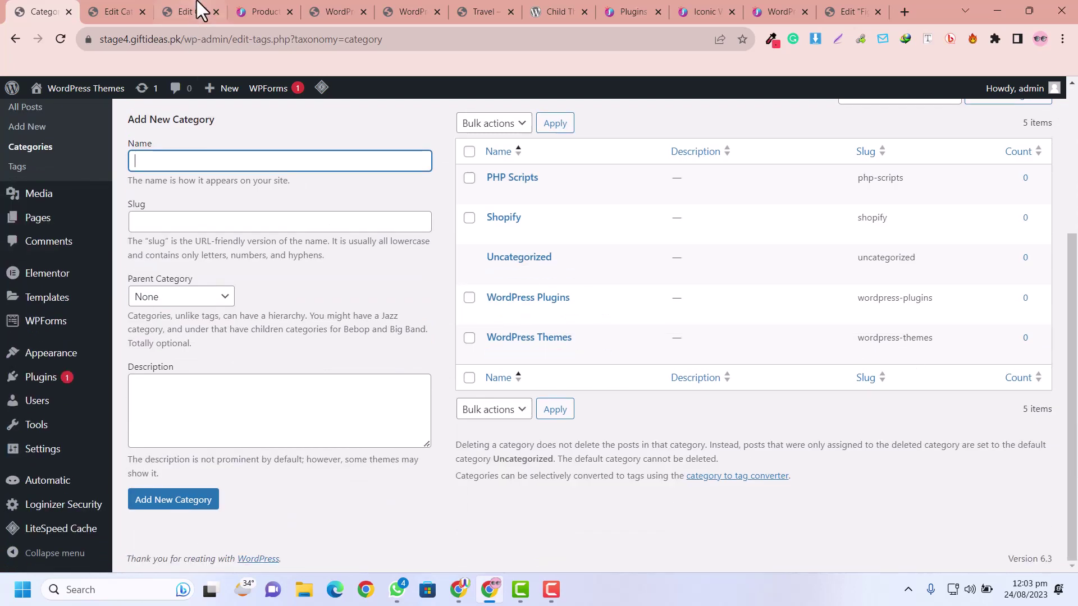
pyautogui.moveTo(370, 2); pyautogui.dragTo(88, 53)
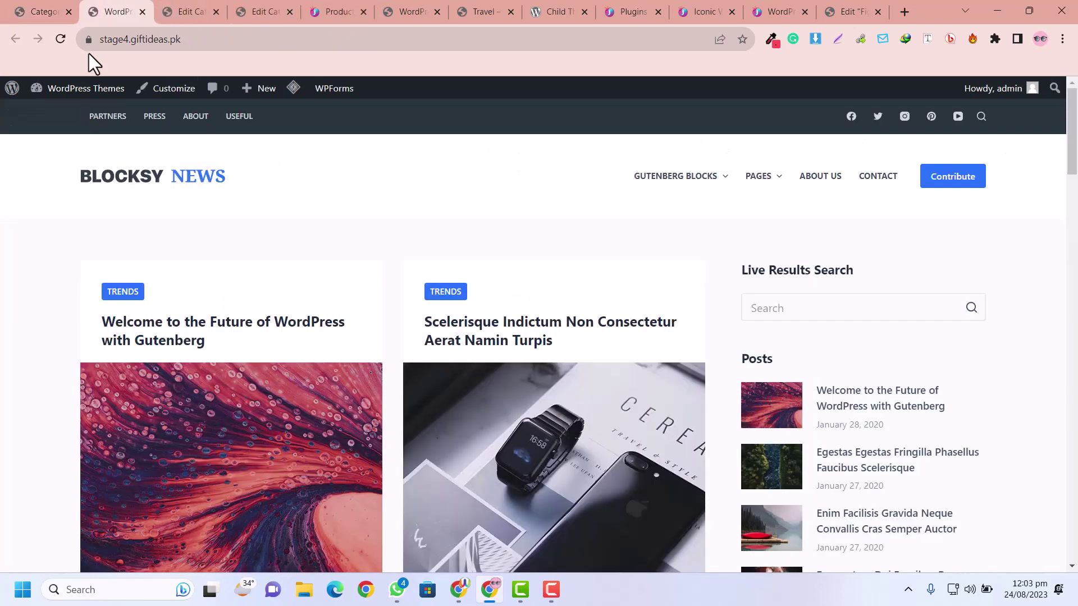
pyautogui.click(51, 43)
pyautogui.scroll(-1, 1076, 227)
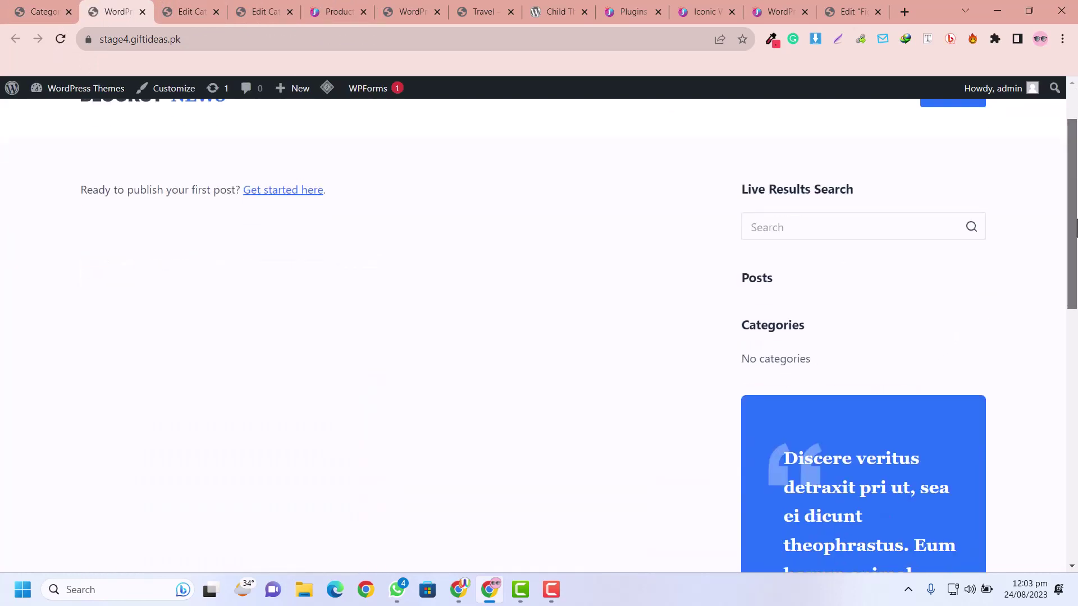
pyautogui.moveTo(1076, 227); pyautogui.dragTo(1070, 120)
# Start a new campaign in the Automatic plugin and title it "WordPRess Themes"
pyautogui.click(37, 9)
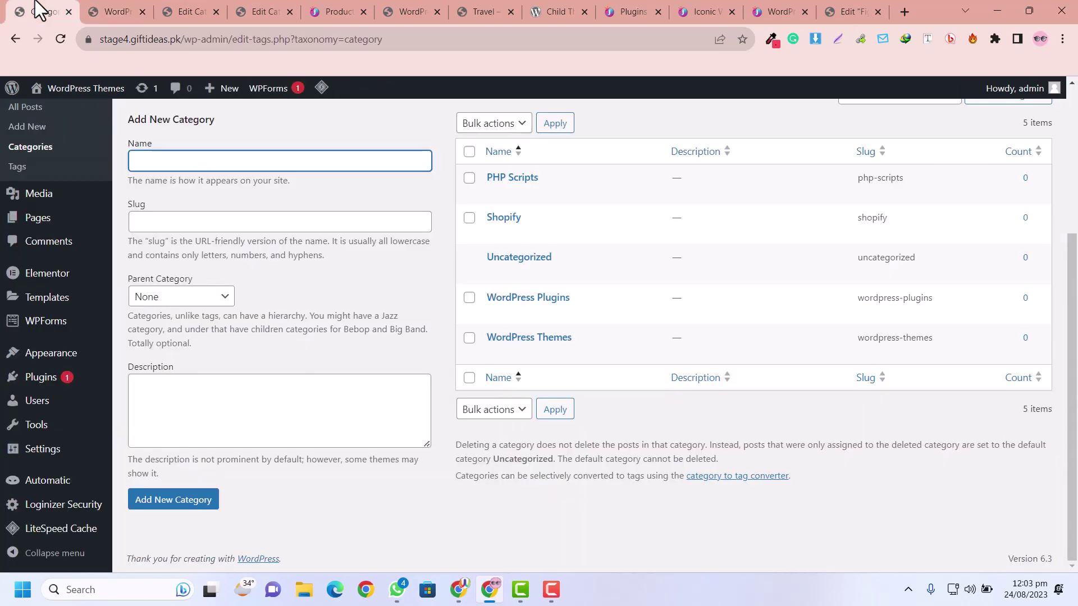
pyautogui.scroll(4, 442, 218)
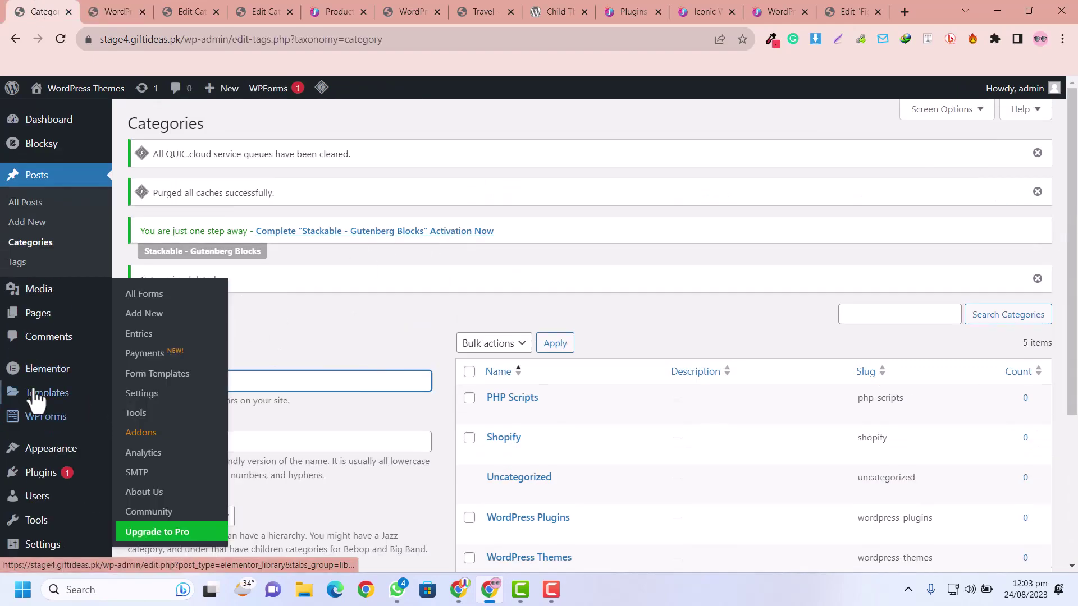
pyautogui.scroll(-2, 51, 365)
pyautogui.scroll(-2, 50, 360)
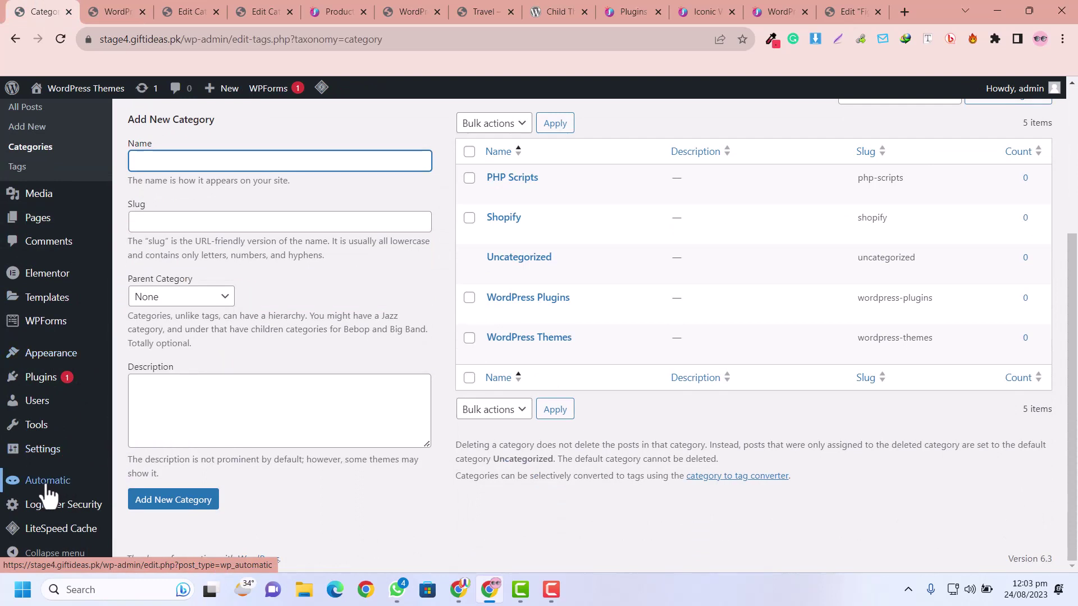
pyautogui.moveTo(76, 487)
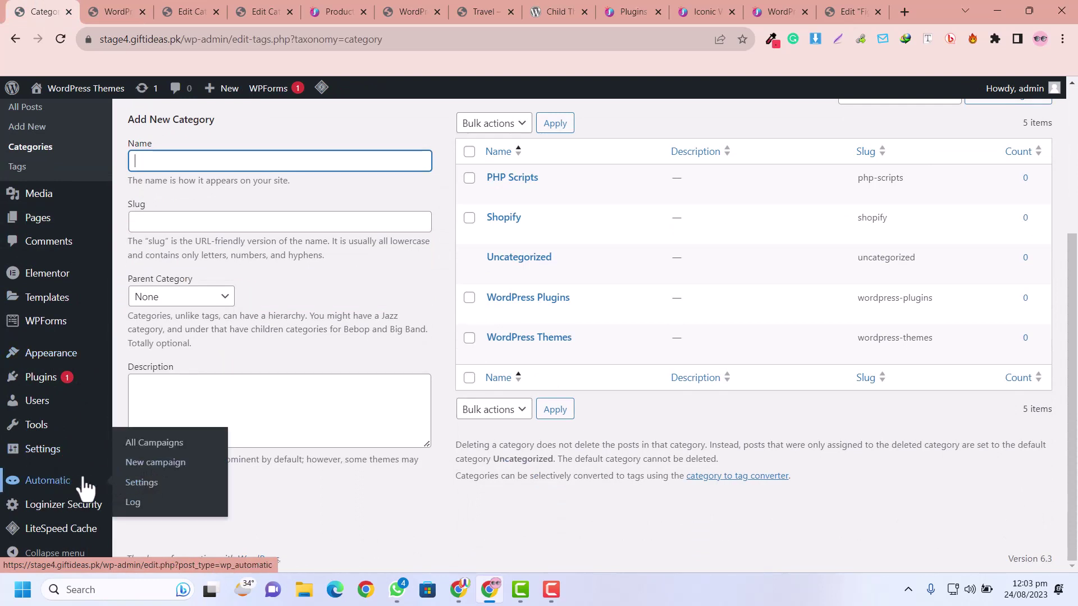
pyautogui.click(152, 467)
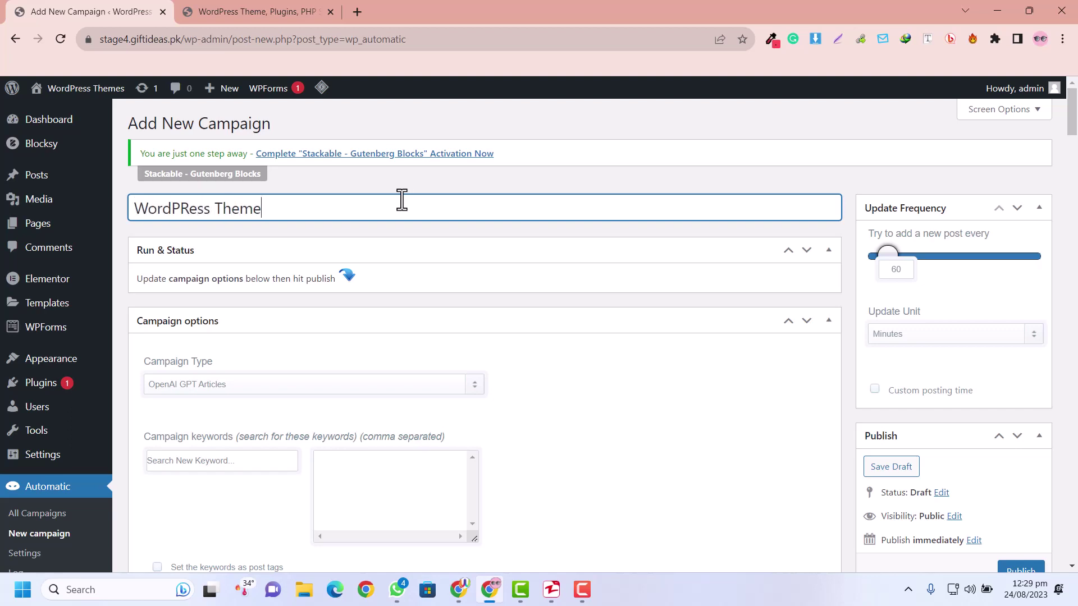
# Look through the post listings on apkpik.com and copy the link address of its WordPress Themes category
pyautogui.click(288, 7)
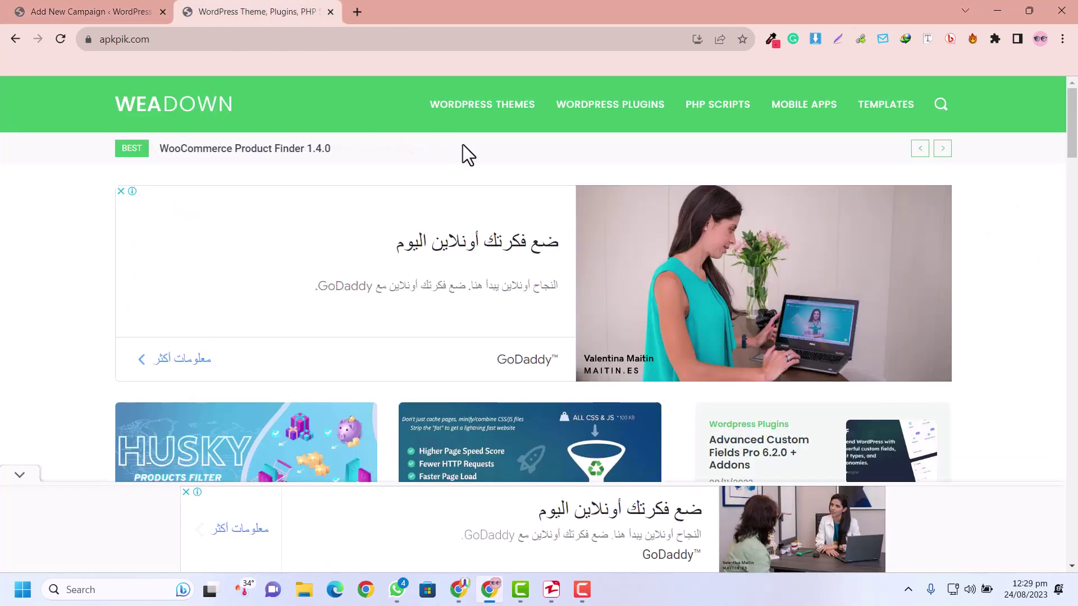
pyautogui.scroll(-5, 462, 225)
pyautogui.scroll(10, 463, 155)
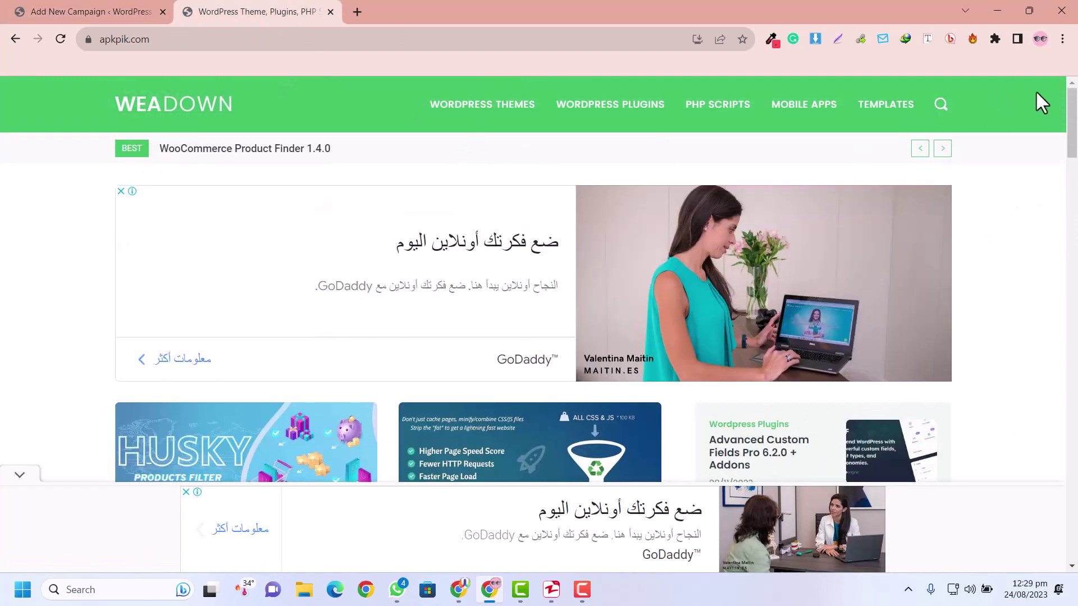
pyautogui.moveTo(1072, 126); pyautogui.dragTo(1074, 258)
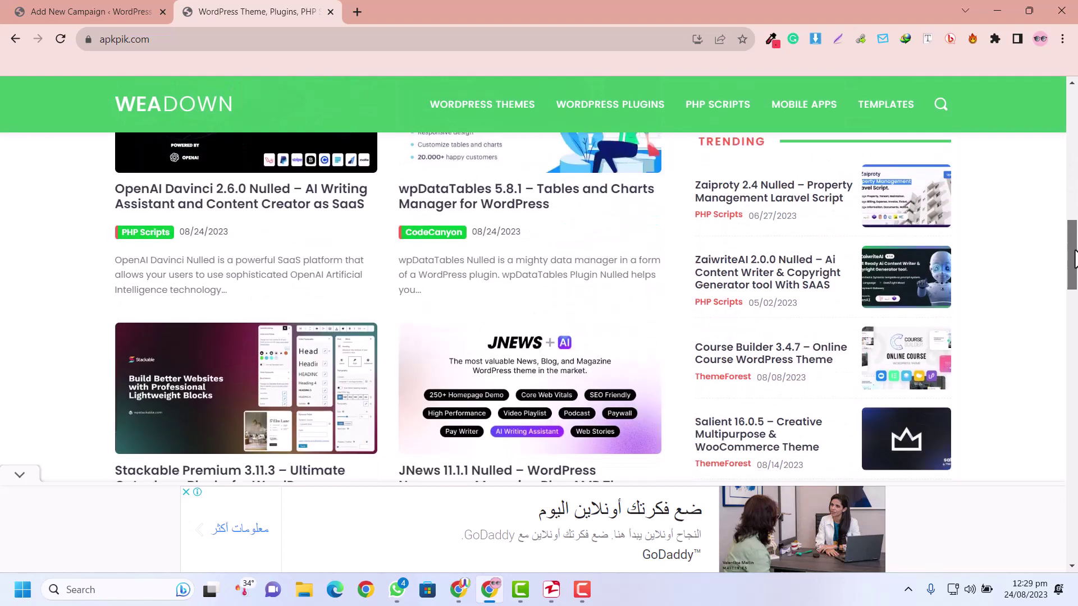
pyautogui.scroll(-5, 120, 140)
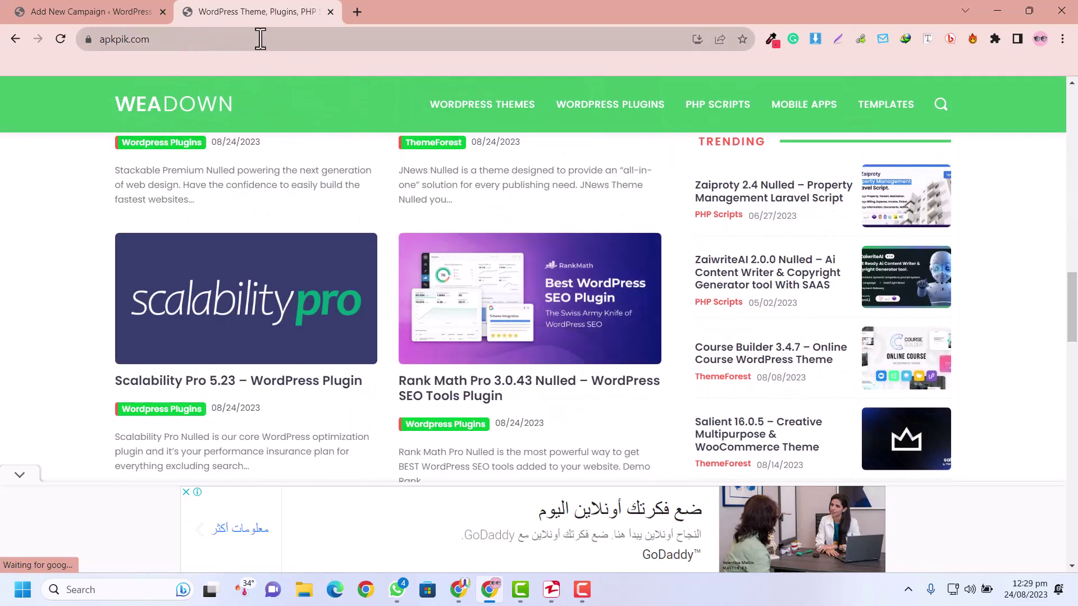
pyautogui.moveTo(1075, 275); pyautogui.dragTo(1076, 225)
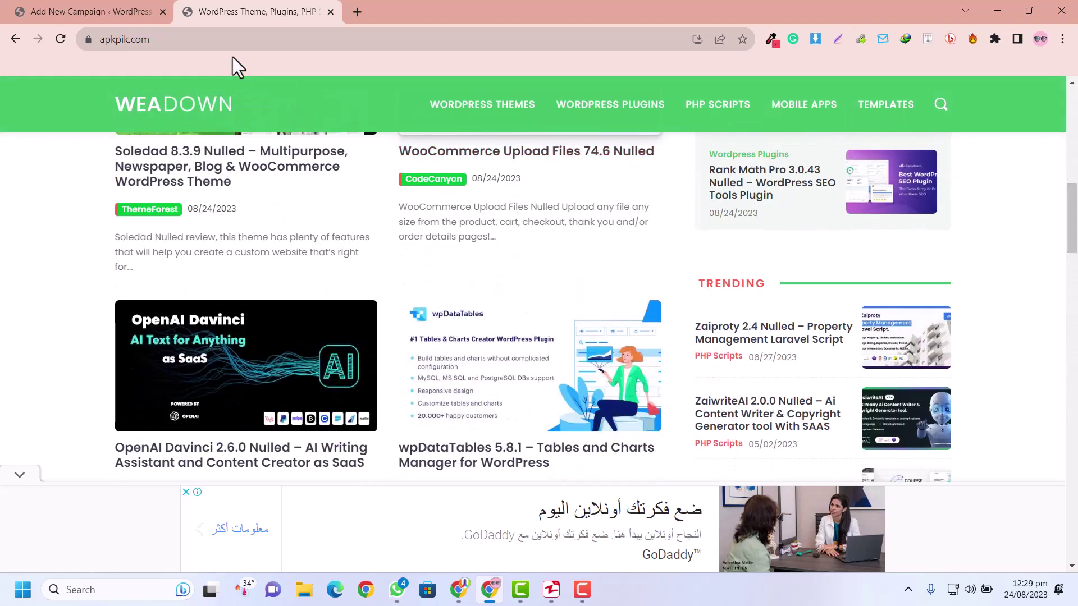
pyautogui.moveTo(510, 130)
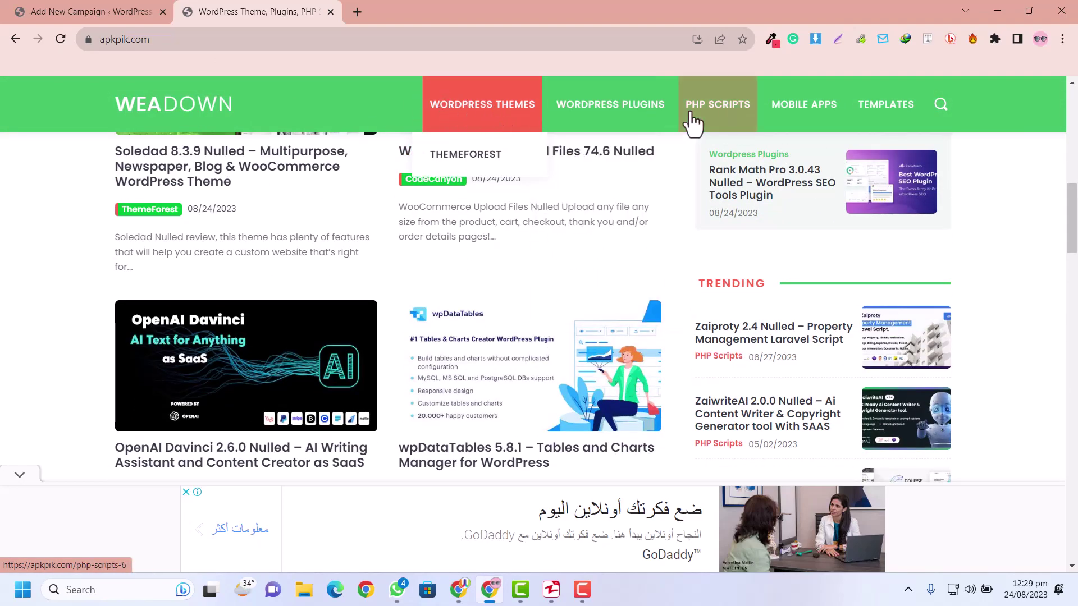
pyautogui.rightClick(484, 112)
pyautogui.click(543, 200)
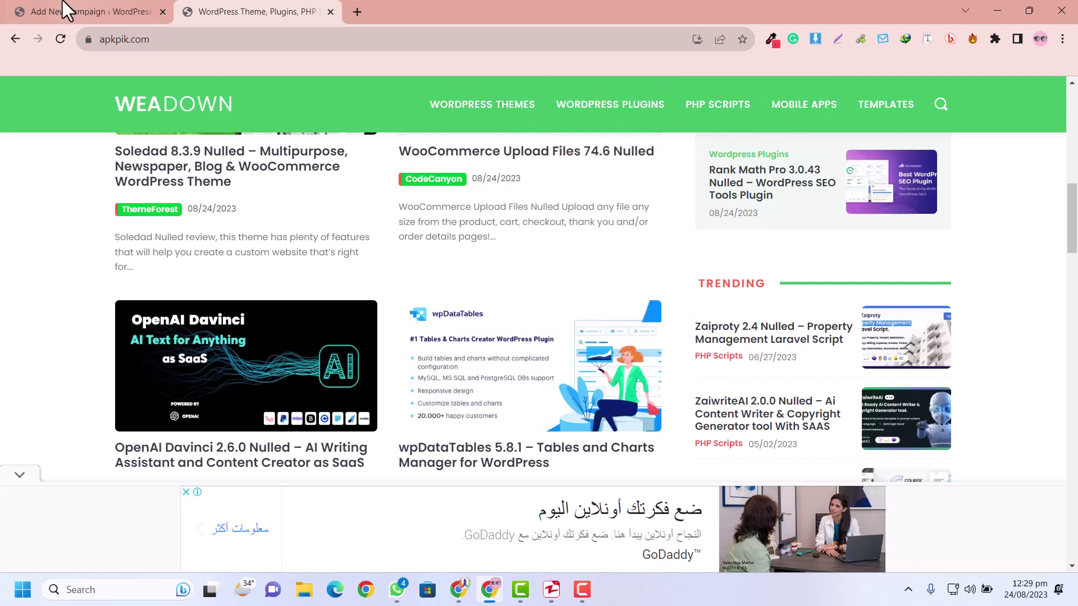
pyautogui.click(65, 7)
pyautogui.click(197, 387)
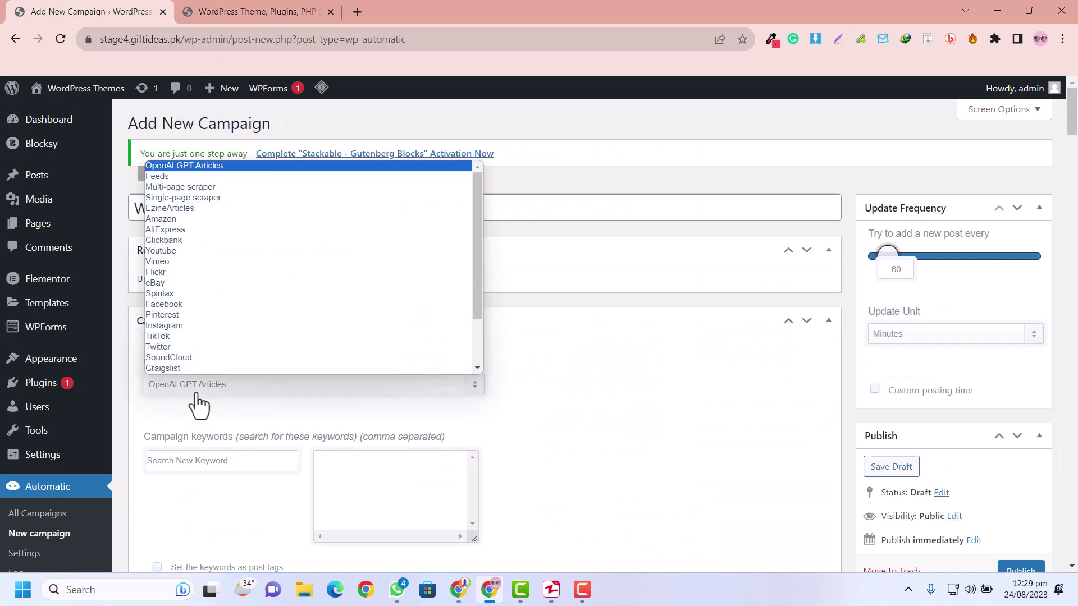
pyautogui.click(184, 187)
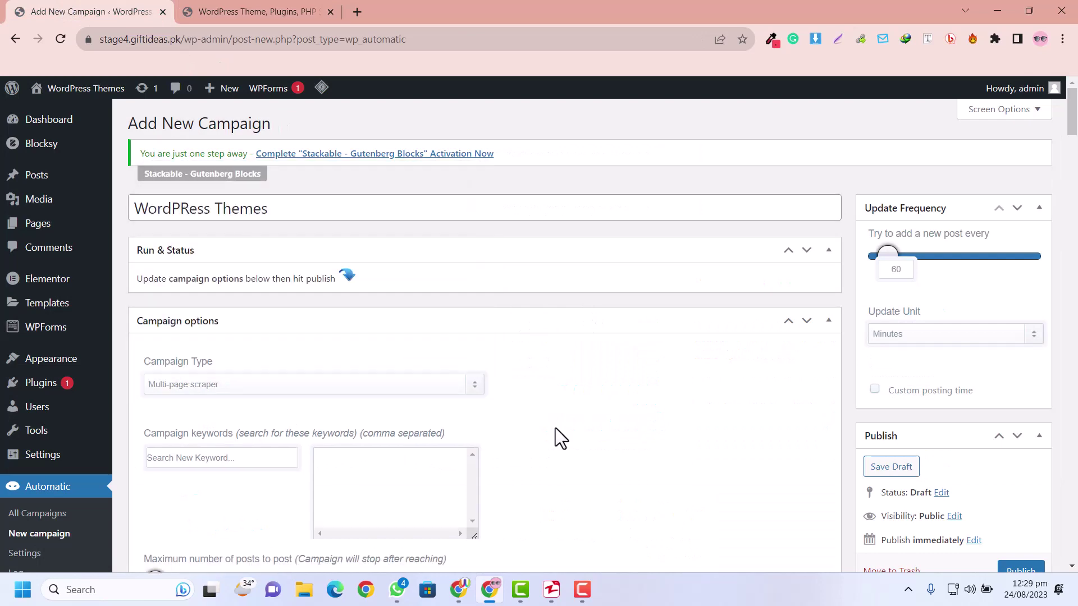
pyautogui.scroll(-4, 556, 428)
pyautogui.click(270, 296)
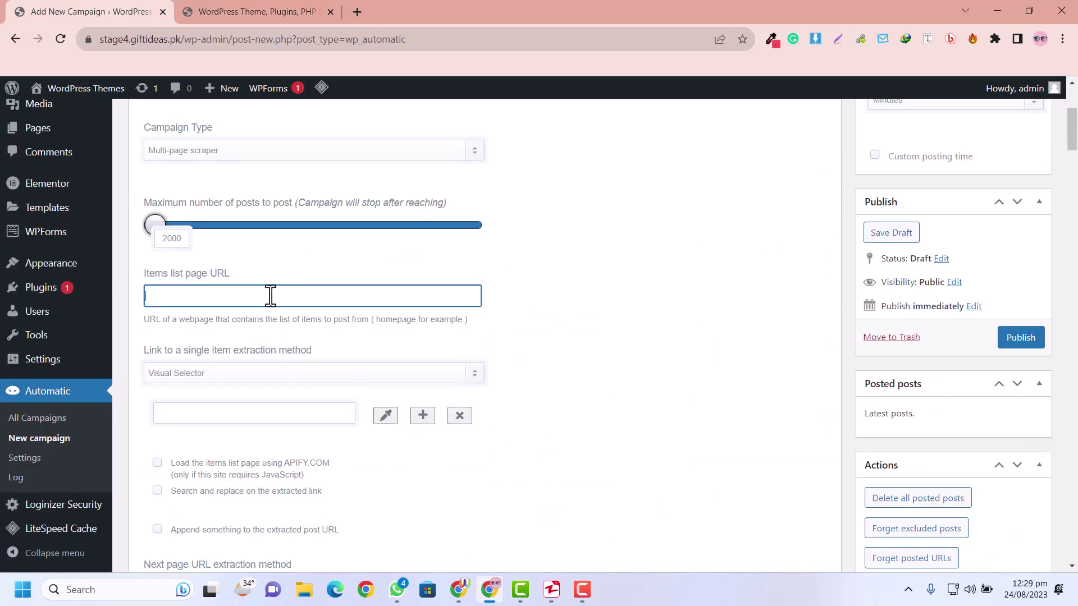
pyautogui.hotkey('ctrl', 'v')
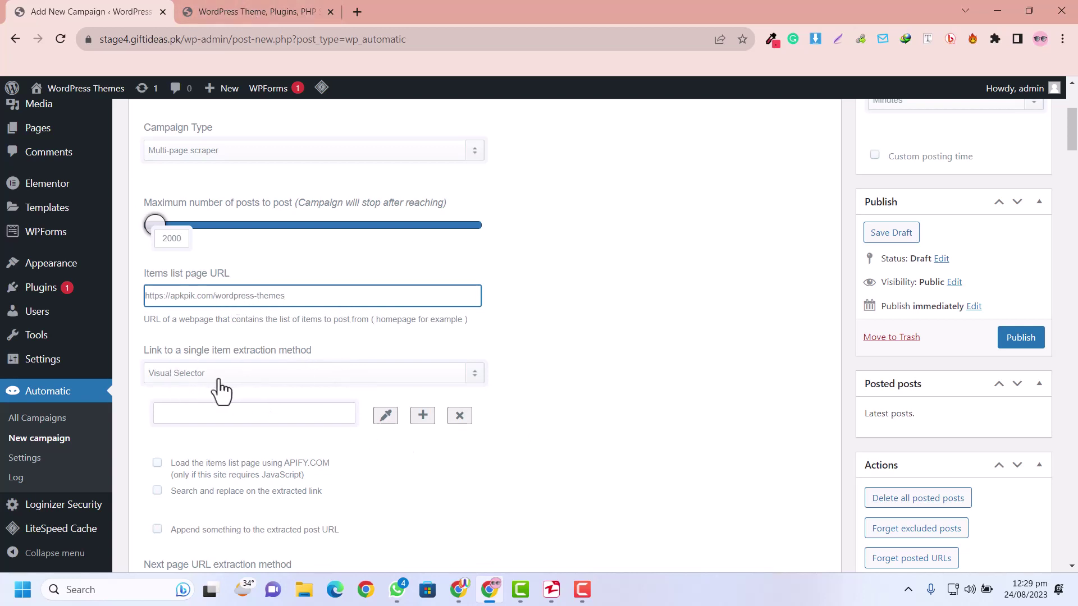
# Define the single item link with the Visual Selector by picking the first post's title, the Soledad theme, on the source page
pyautogui.click(379, 419)
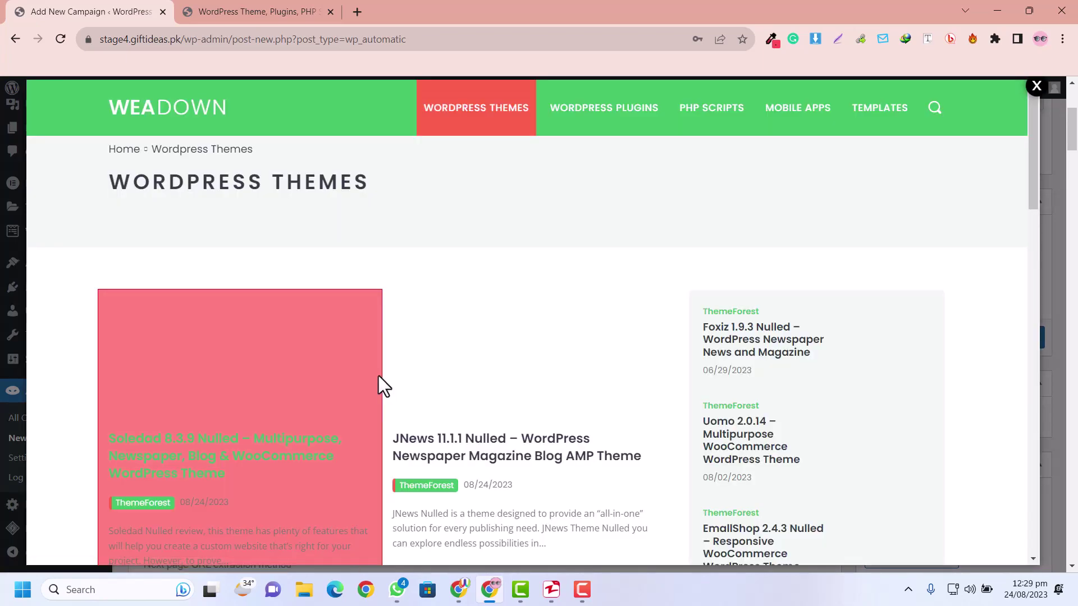
pyautogui.click(176, 452)
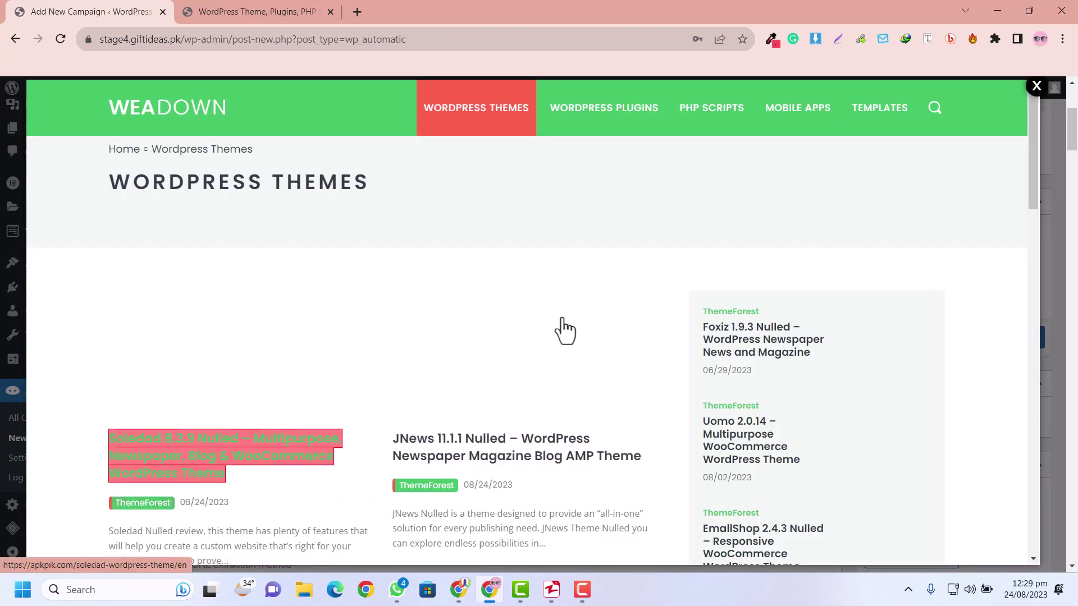
pyautogui.scroll(-8, 463, 379)
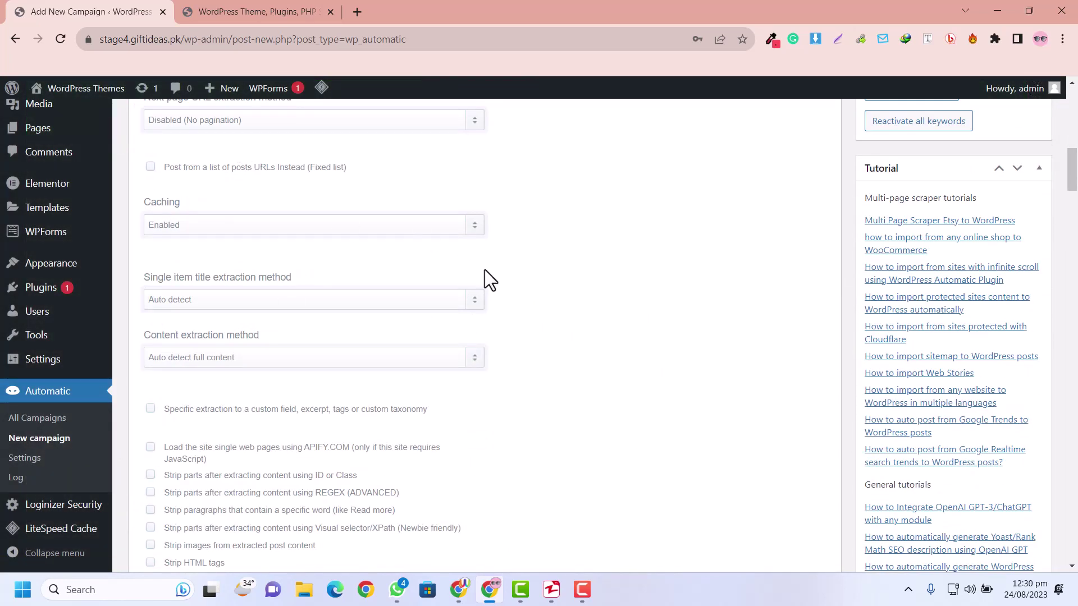
pyautogui.scroll(5, 1075, 170)
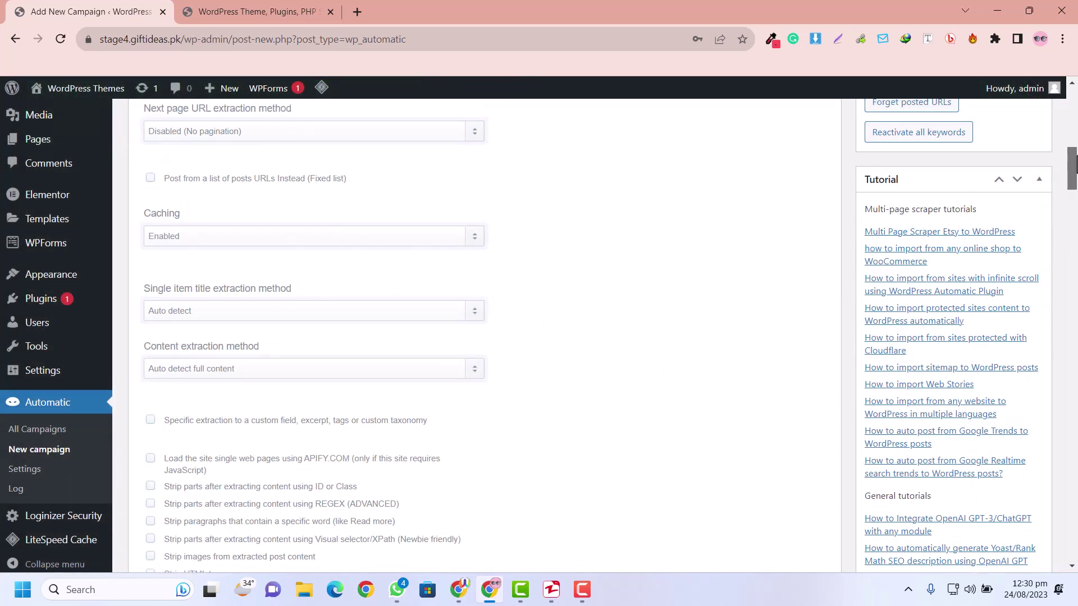
# Check the source site's pagination, and set the next page URL extraction to Visual Selector using the next-page link in the list
pyautogui.hotkey('ctrl', 'Tab')
pyautogui.scroll(-1, 1075, 212)
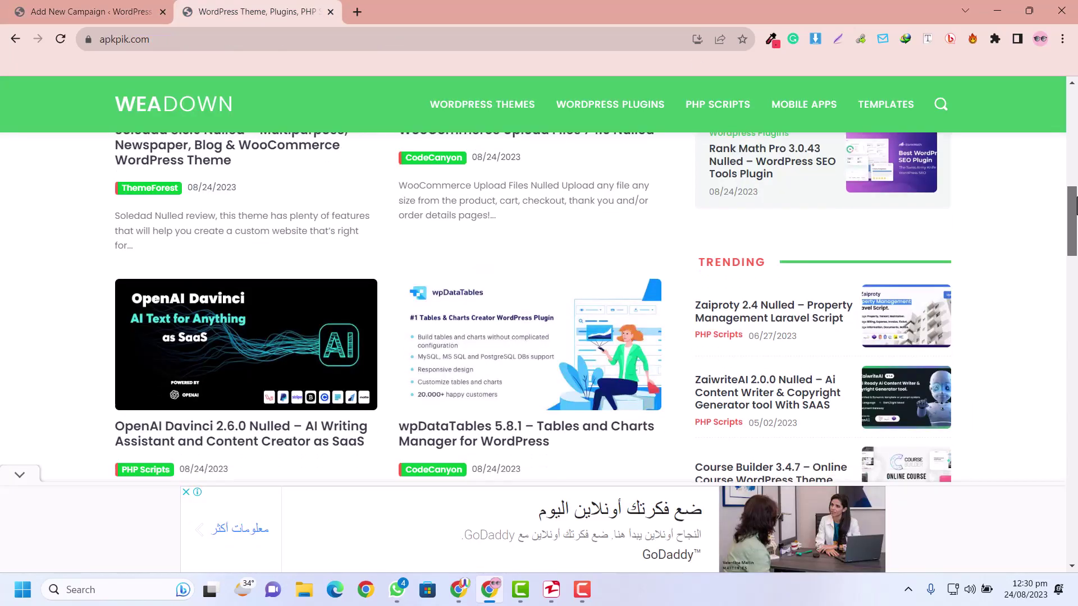
pyautogui.moveTo(1073, 240); pyautogui.dragTo(1075, 510)
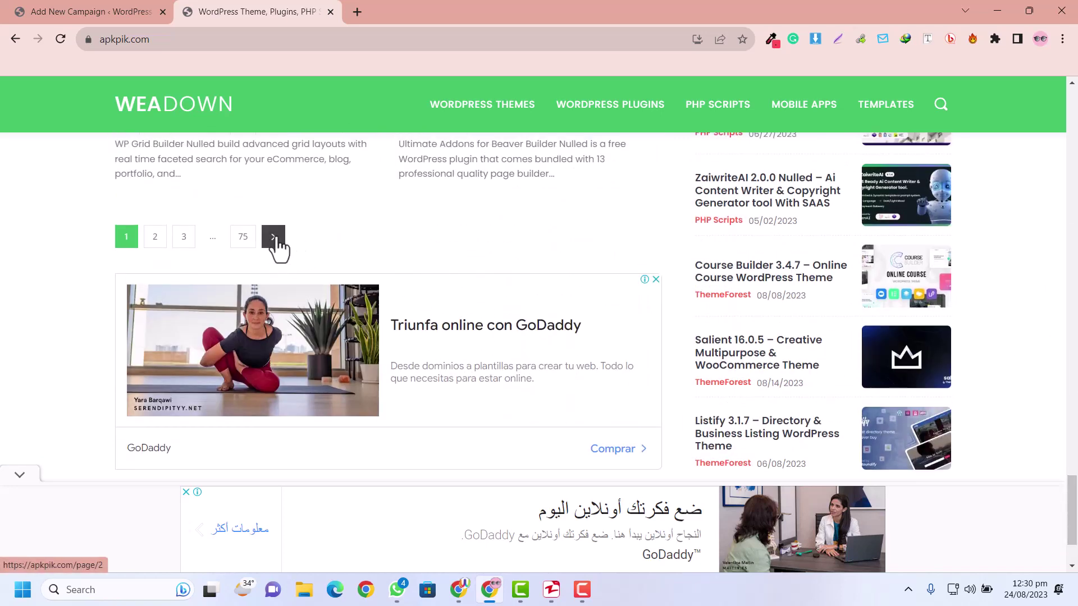
pyautogui.click(120, 7)
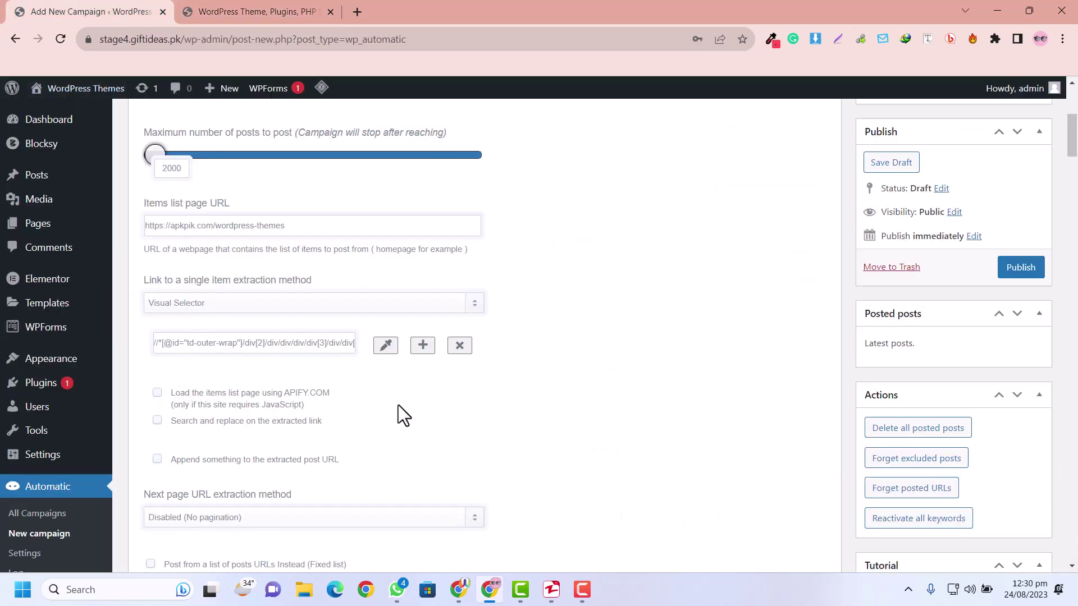
pyautogui.scroll(-4, 399, 414)
pyautogui.click(212, 284)
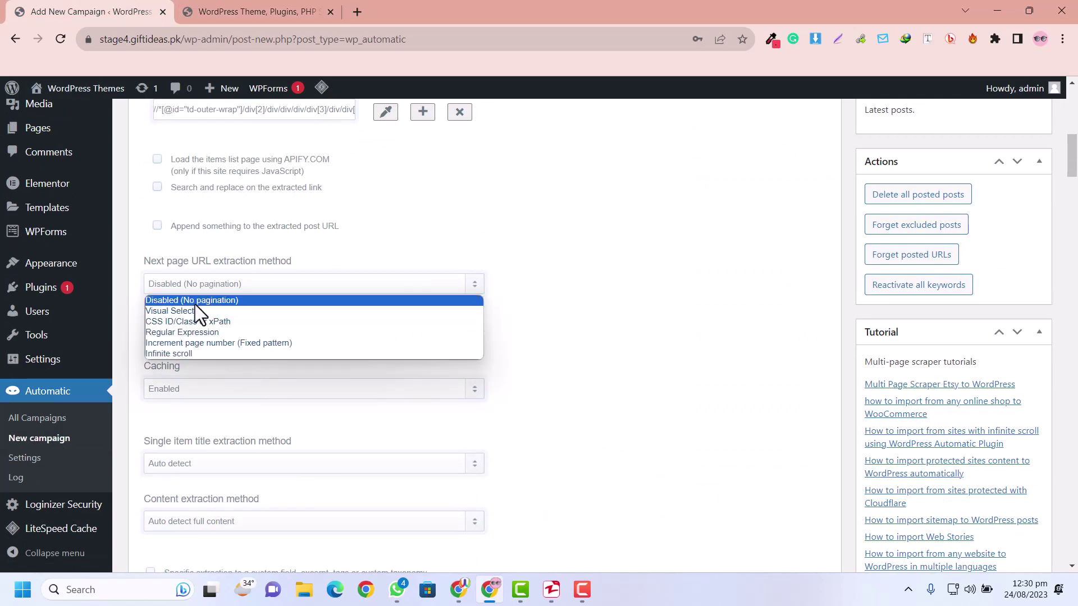
pyautogui.click(193, 311)
pyautogui.click(399, 326)
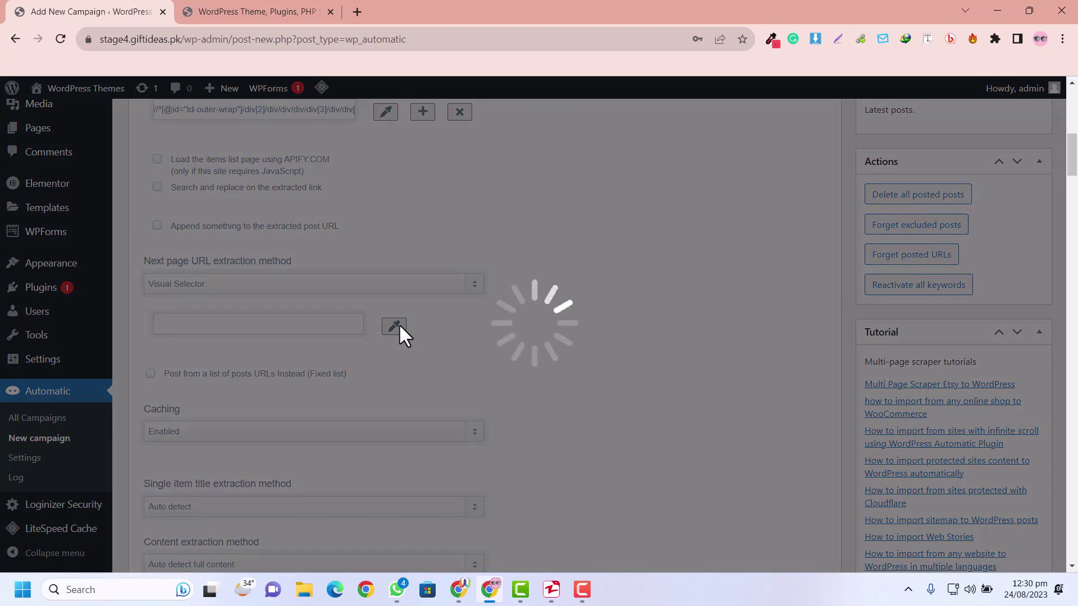
pyautogui.scroll(-4, 399, 326)
pyautogui.scroll(-10, 401, 332)
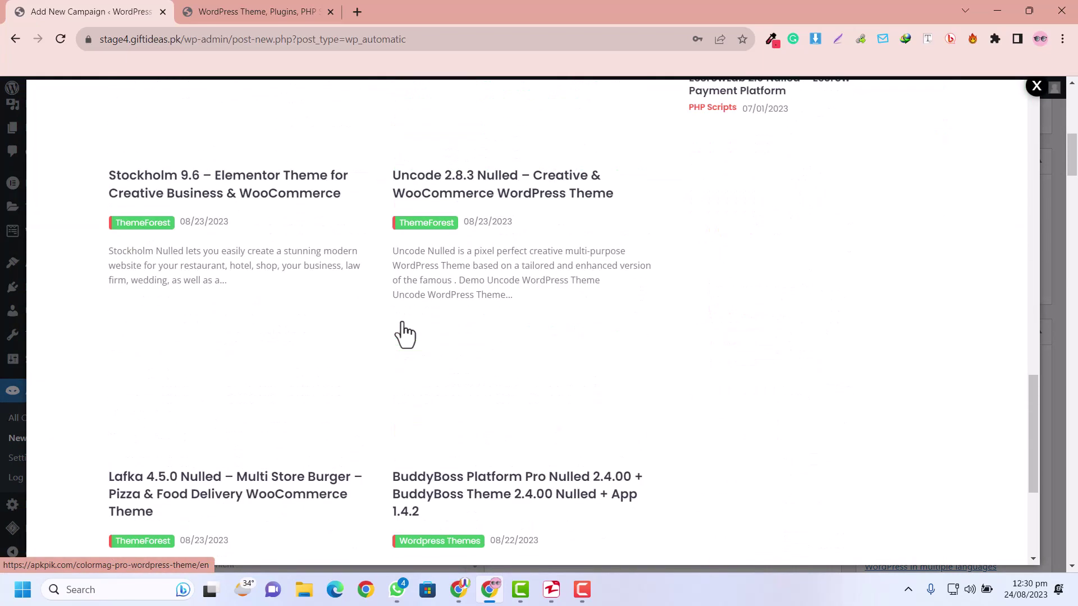
pyautogui.click(265, 432)
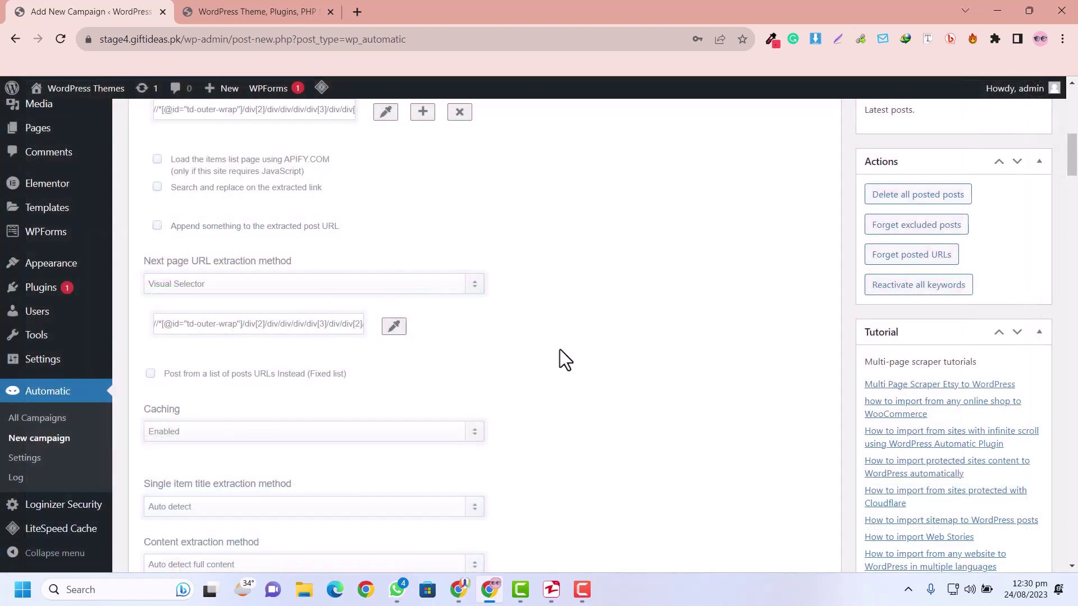
# Assign the campaign's posts to the WordPress Themes category, leaving the other extraction options at their defaults
pyautogui.scroll(-8, 561, 350)
pyautogui.scroll(4, 561, 351)
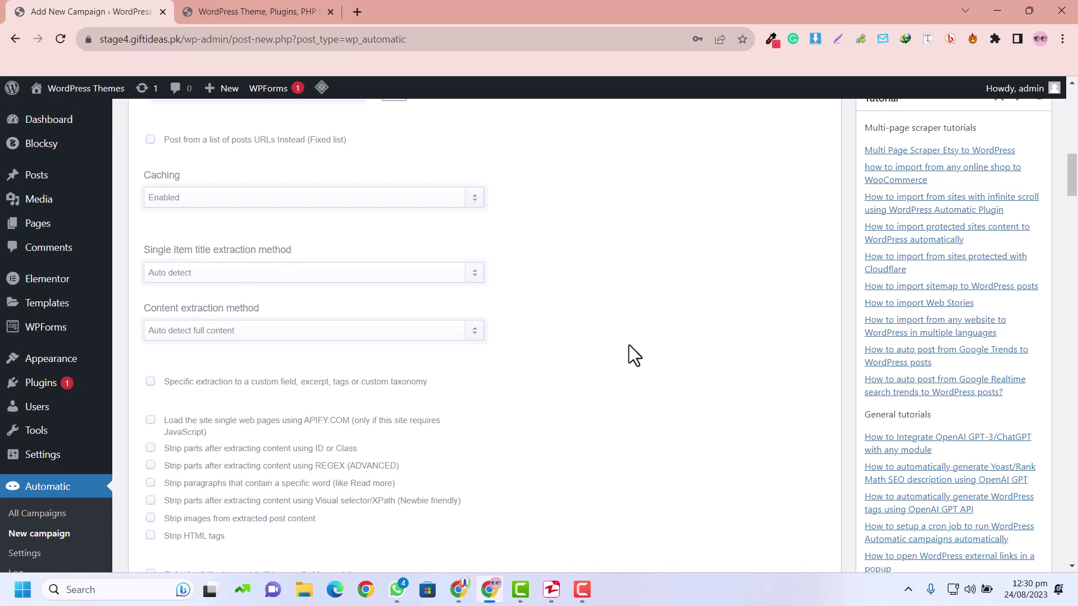
pyautogui.scroll(-4, 629, 345)
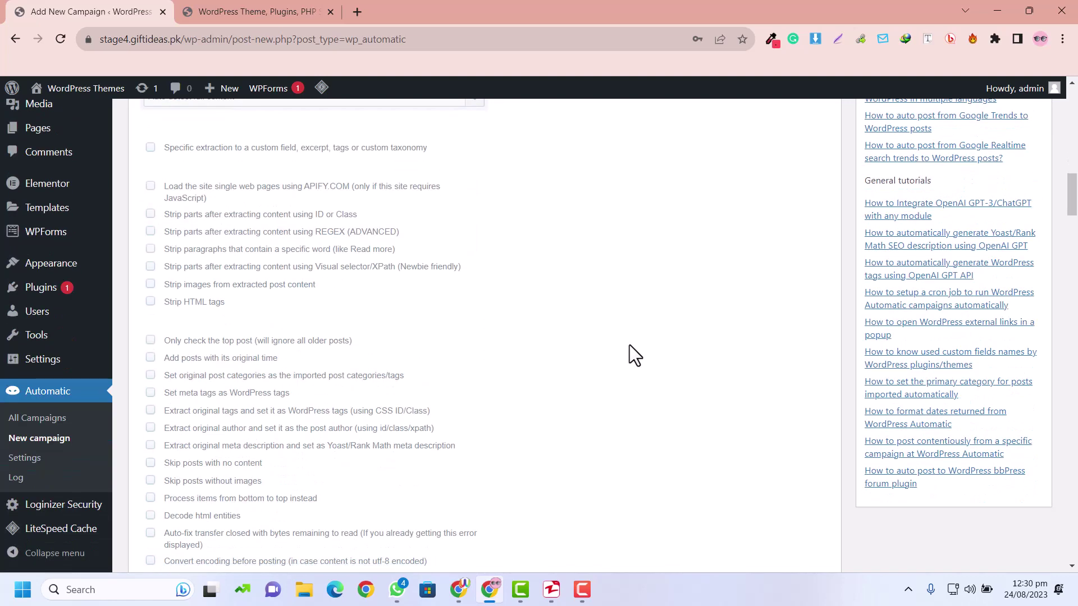
pyautogui.scroll(-10, 628, 344)
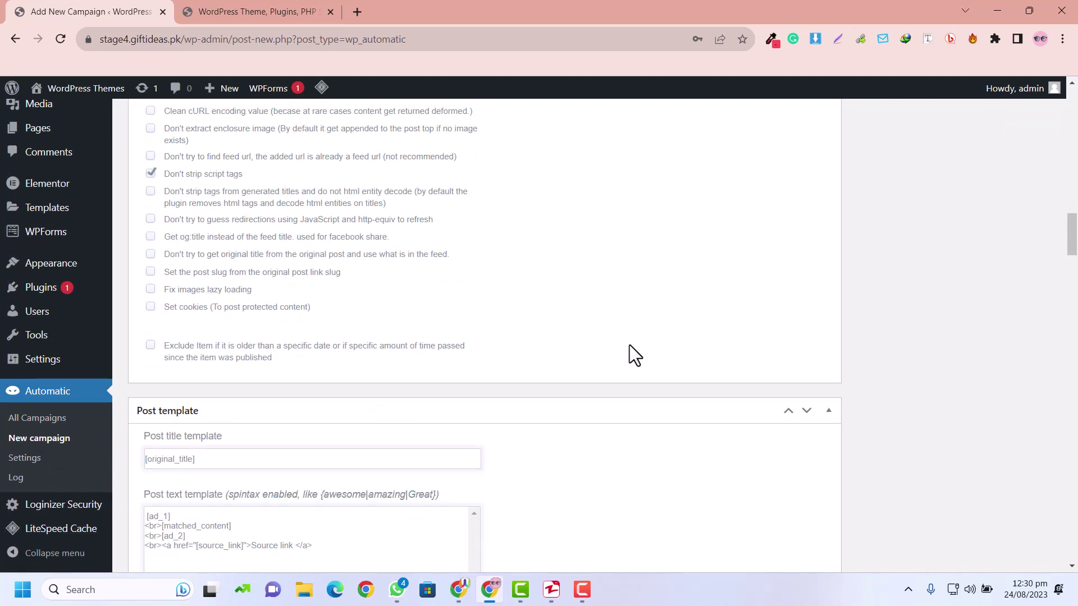
pyautogui.scroll(-10, 634, 354)
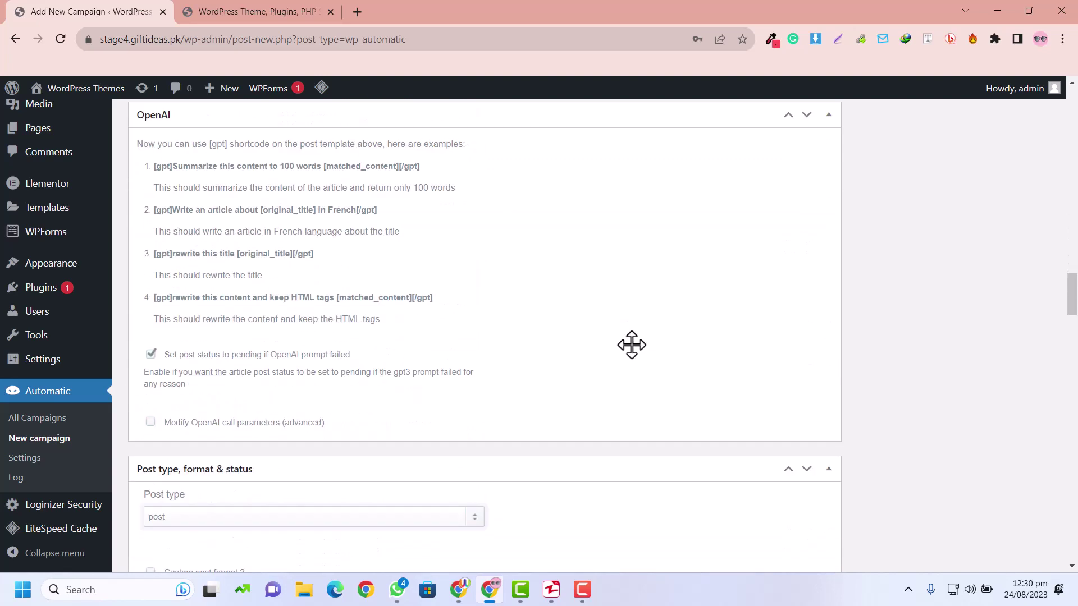
pyautogui.scroll(-12, 631, 345)
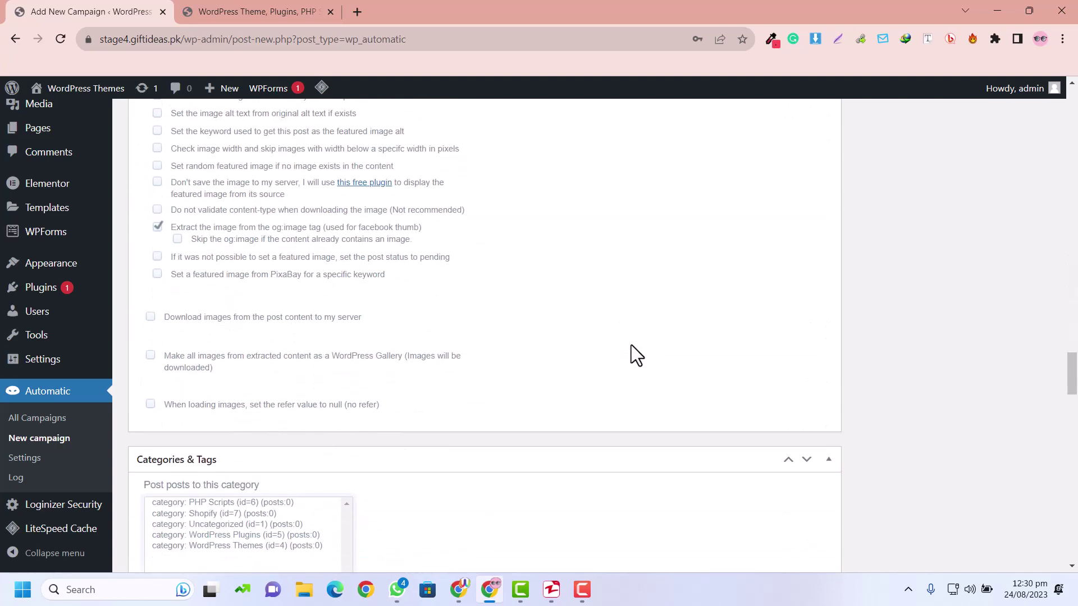
pyautogui.scroll(-4, 631, 345)
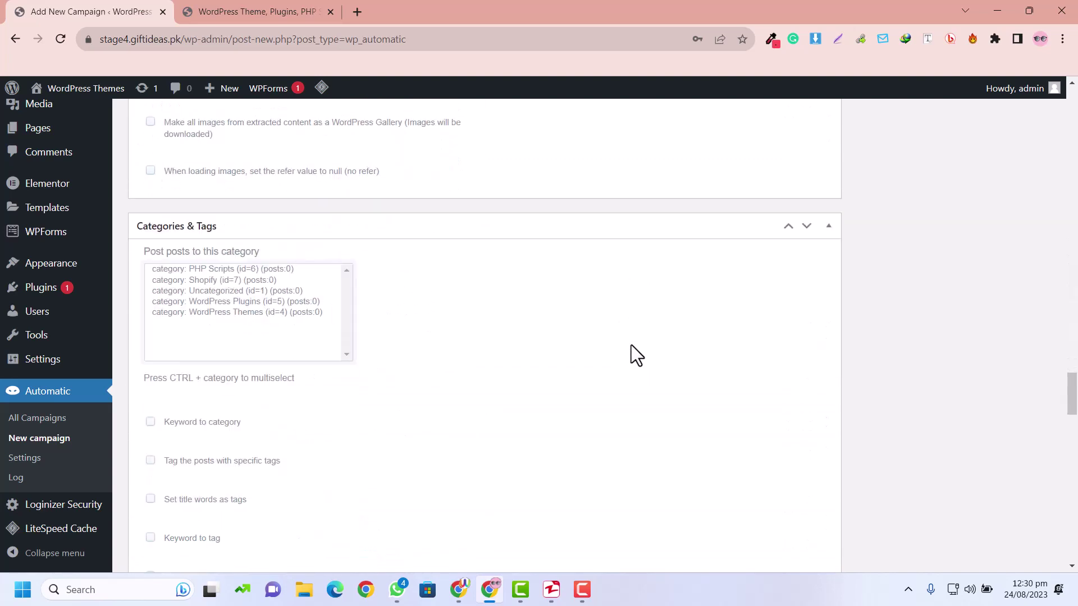
pyautogui.click(231, 312)
pyautogui.scroll(-4, 758, 382)
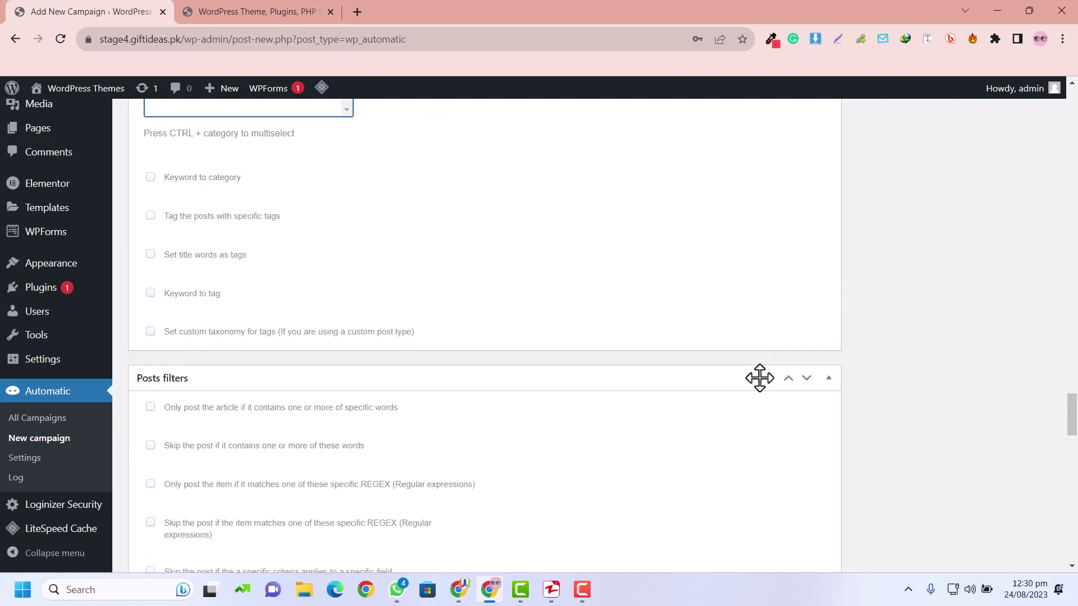
pyautogui.scroll(-12, 758, 379)
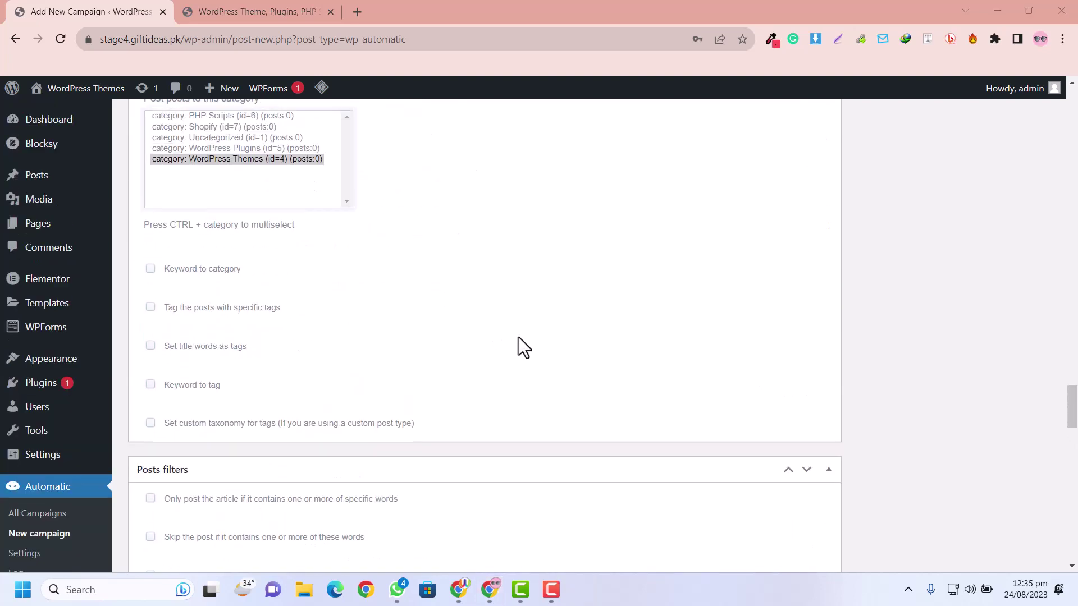
# Publish the WordPRess Themes campaign with its current settings and confirm leaving the unsaved page
pyautogui.scroll(7, 517, 346)
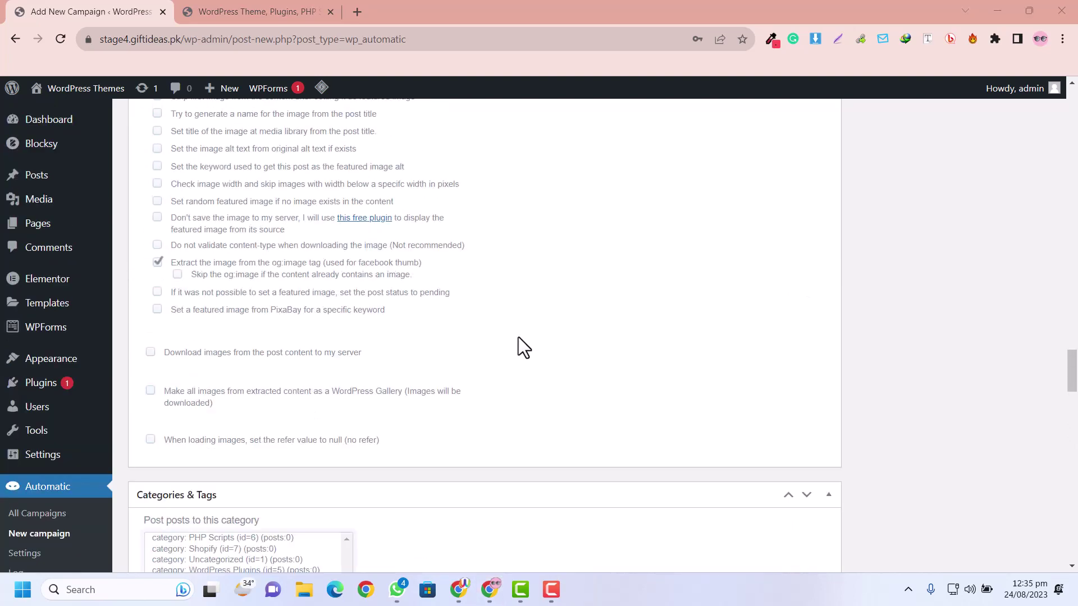
pyautogui.scroll(20, 518, 337)
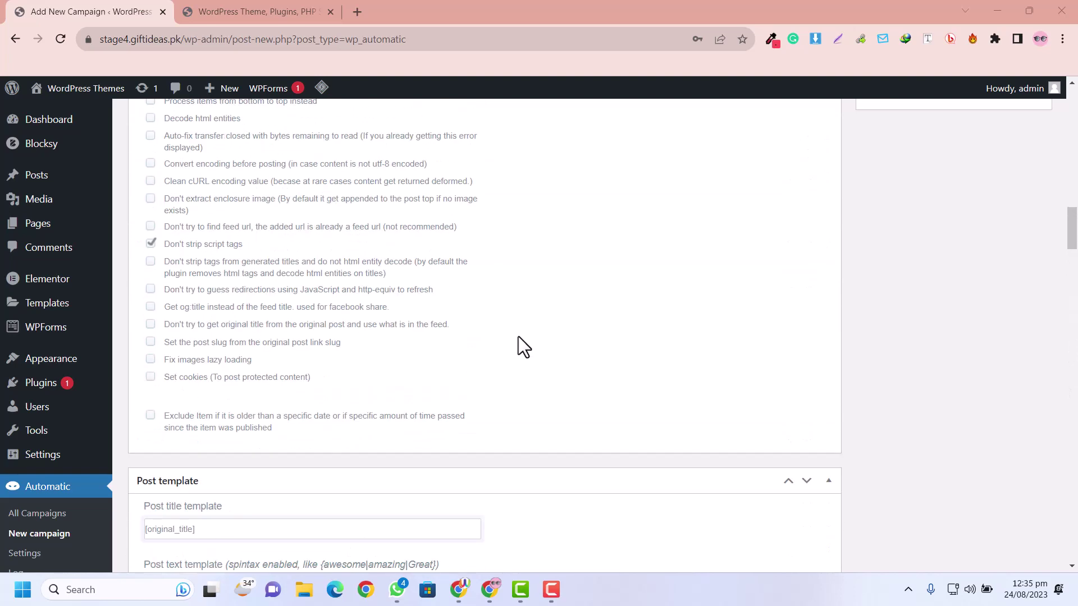
pyautogui.scroll(8, 517, 337)
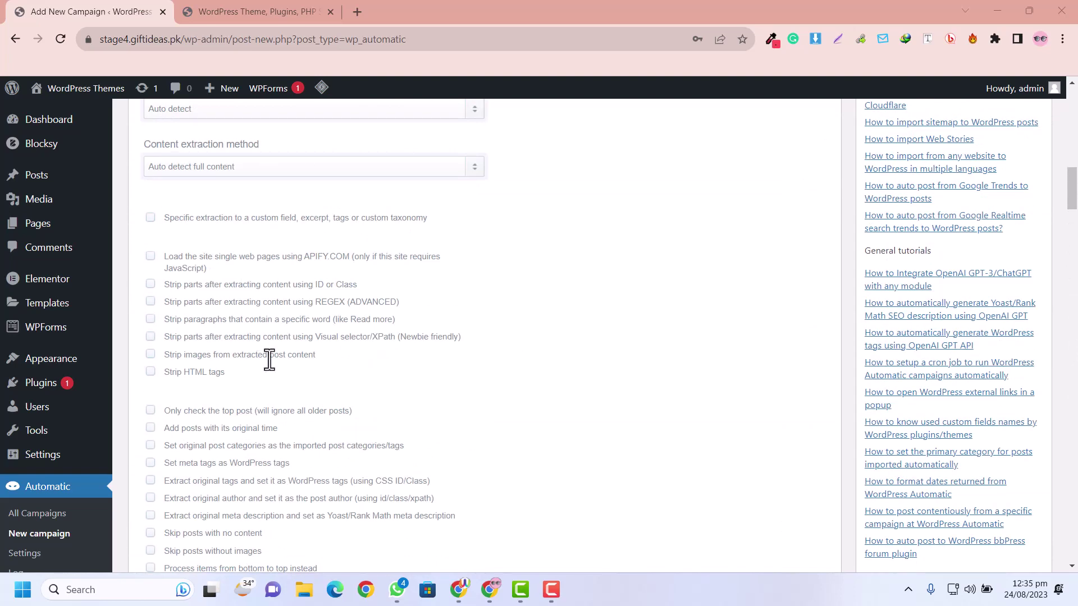
pyautogui.scroll(12, 269, 360)
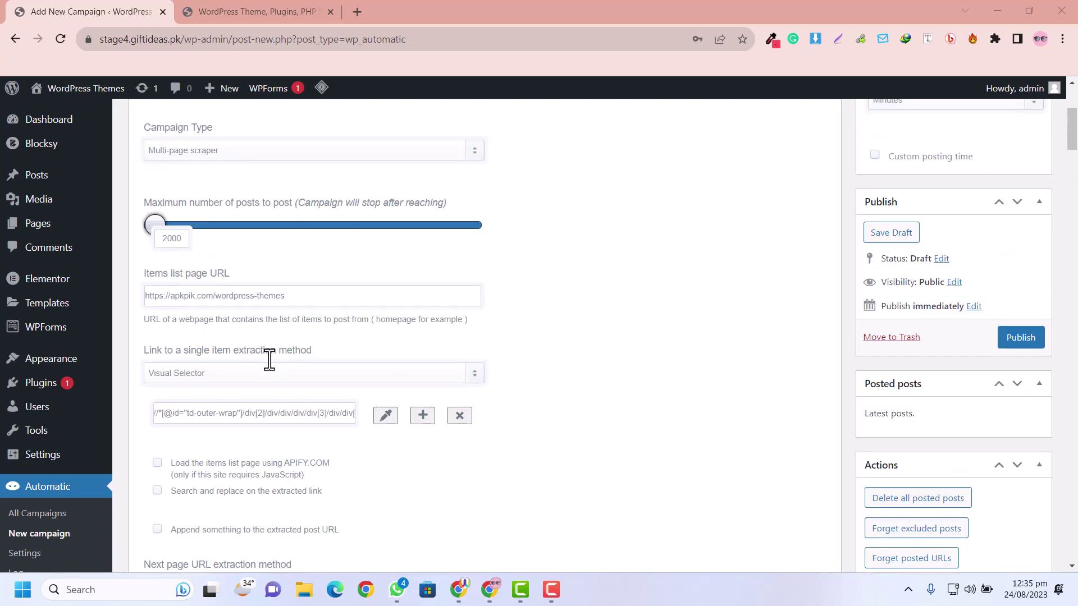
pyautogui.scroll(5, 412, 348)
pyautogui.scroll(-5, 638, 396)
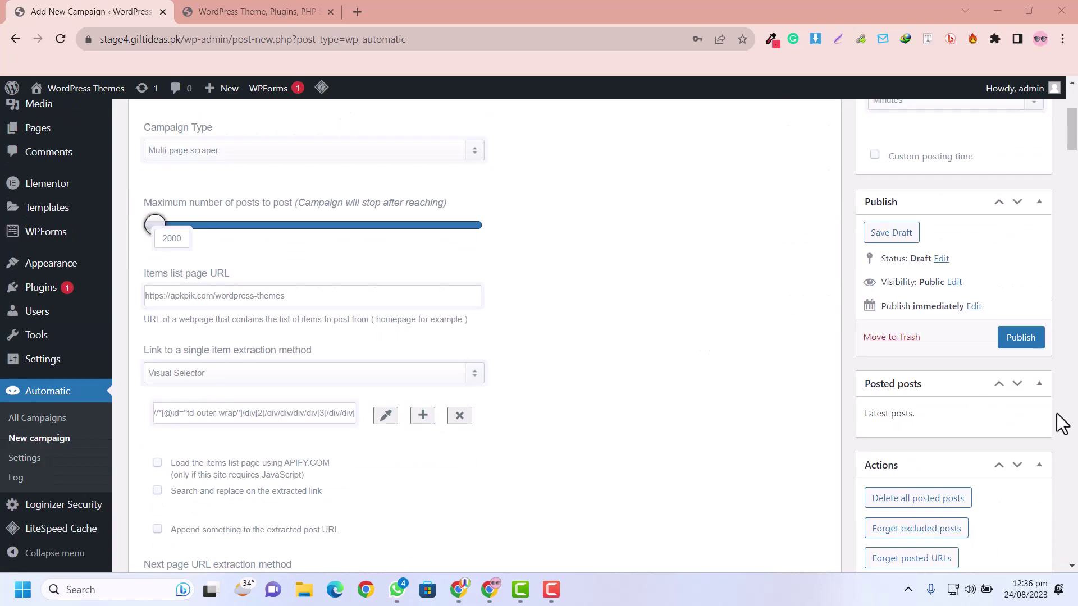
pyautogui.click(1020, 337)
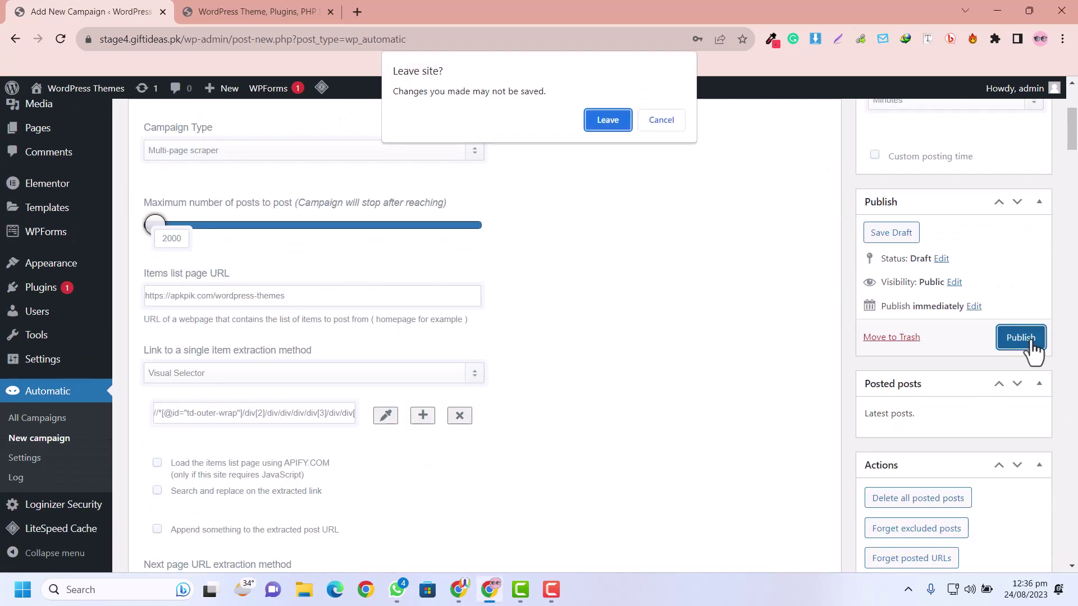
pyautogui.click(602, 118)
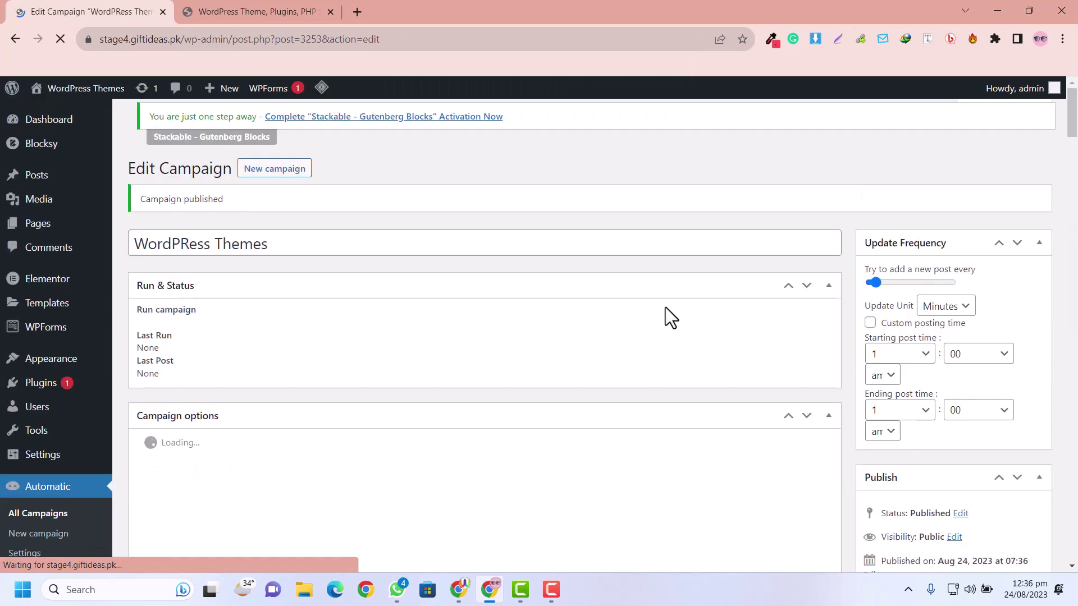
# Run the published campaign once and open its last post, the JNews theme, in a separate tab
pyautogui.scroll(1, 184, 253)
pyautogui.click(149, 231)
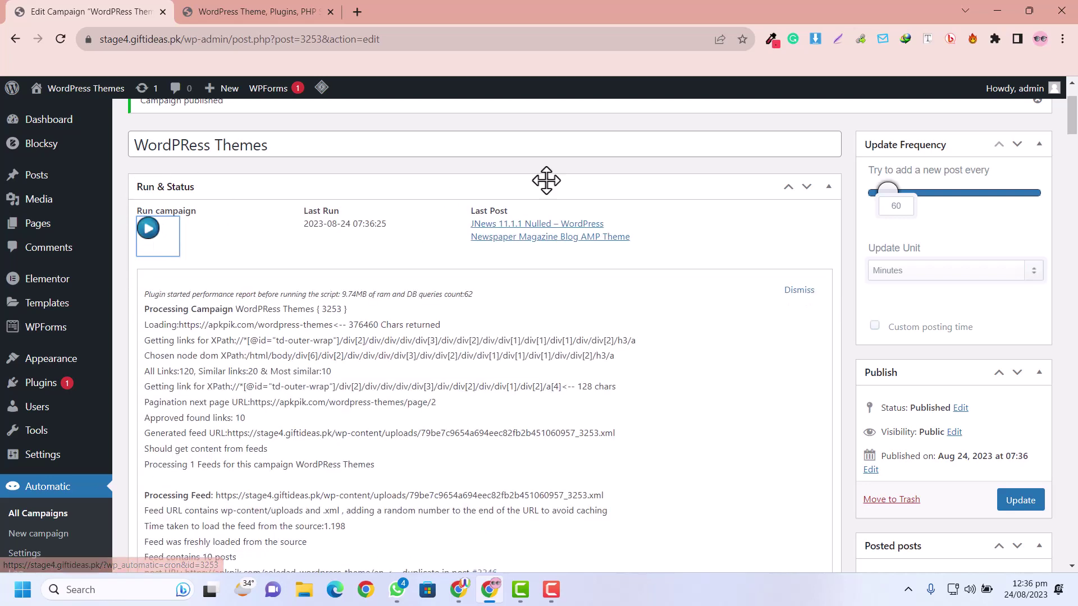
pyautogui.rightClick(498, 236)
pyautogui.click(560, 248)
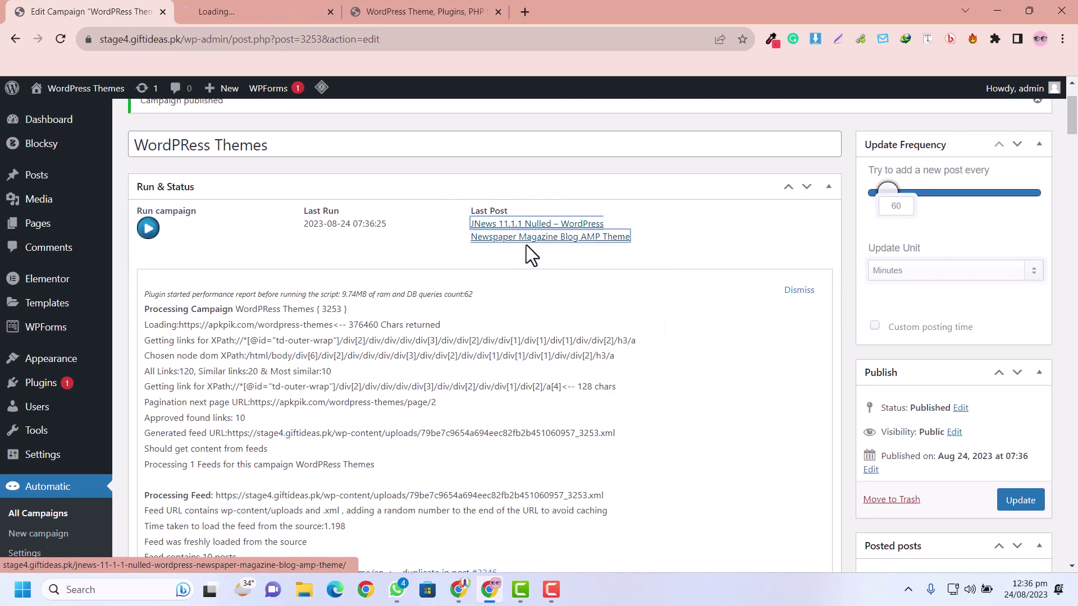
pyautogui.click(229, 5)
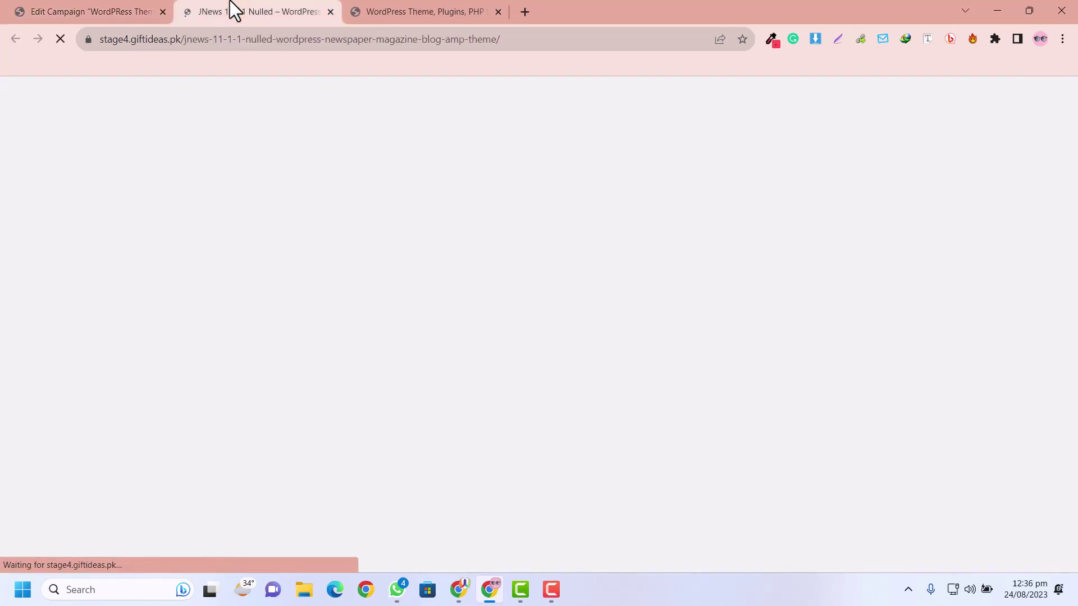
# Review the imported JNews post's content and download link, and the campaign's run log
pyautogui.scroll(-8, 619, 339)
pyautogui.scroll(-4, 619, 340)
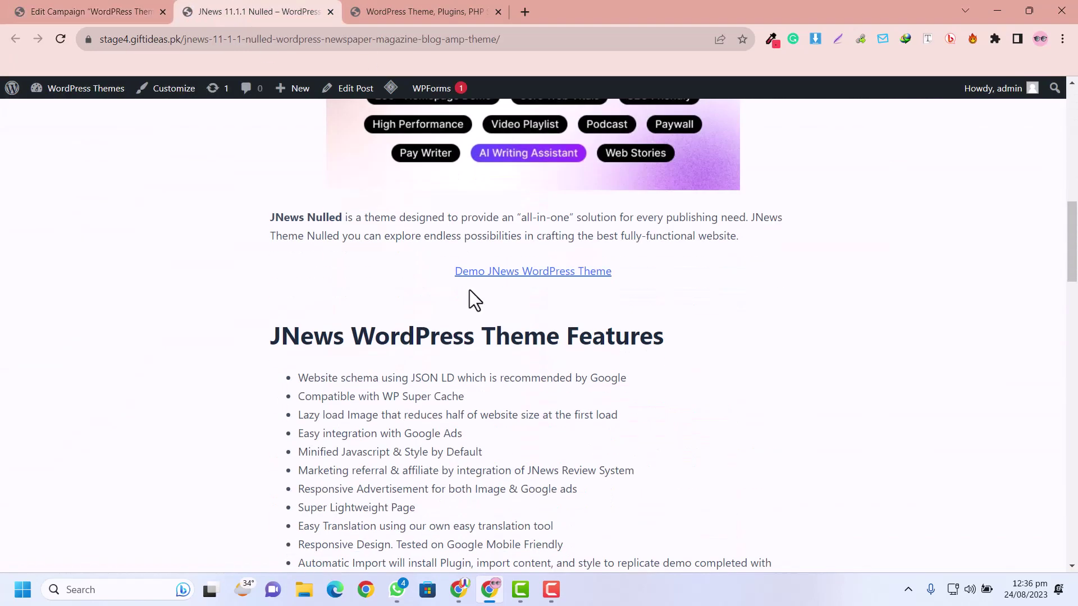
pyautogui.scroll(-12, 508, 287)
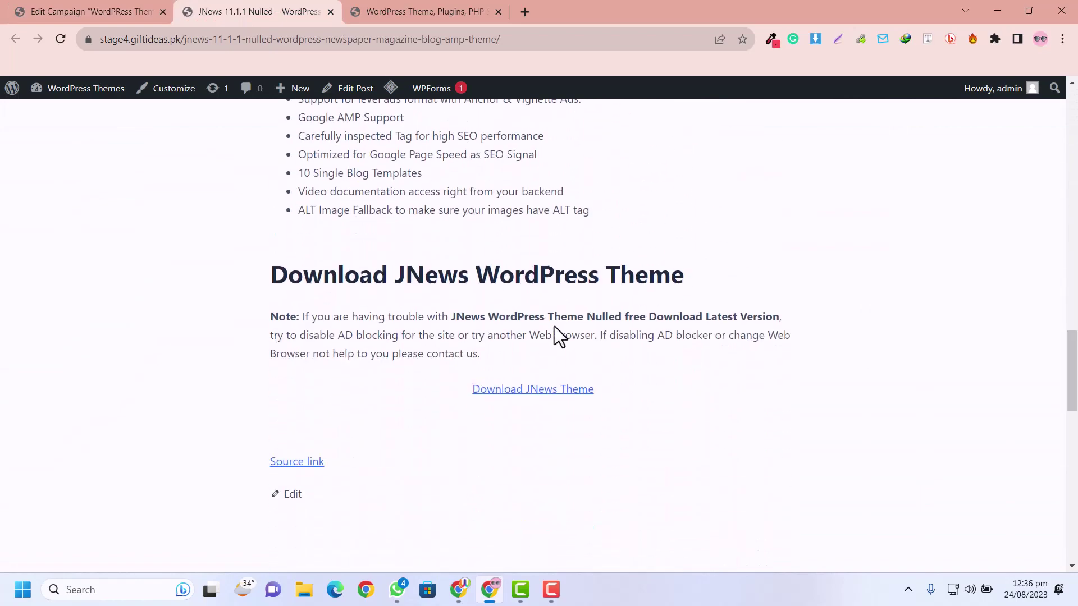
pyautogui.moveTo(1071, 402); pyautogui.dragTo(1070, 202)
pyautogui.scroll(-10, 931, 393)
pyautogui.click(126, 2)
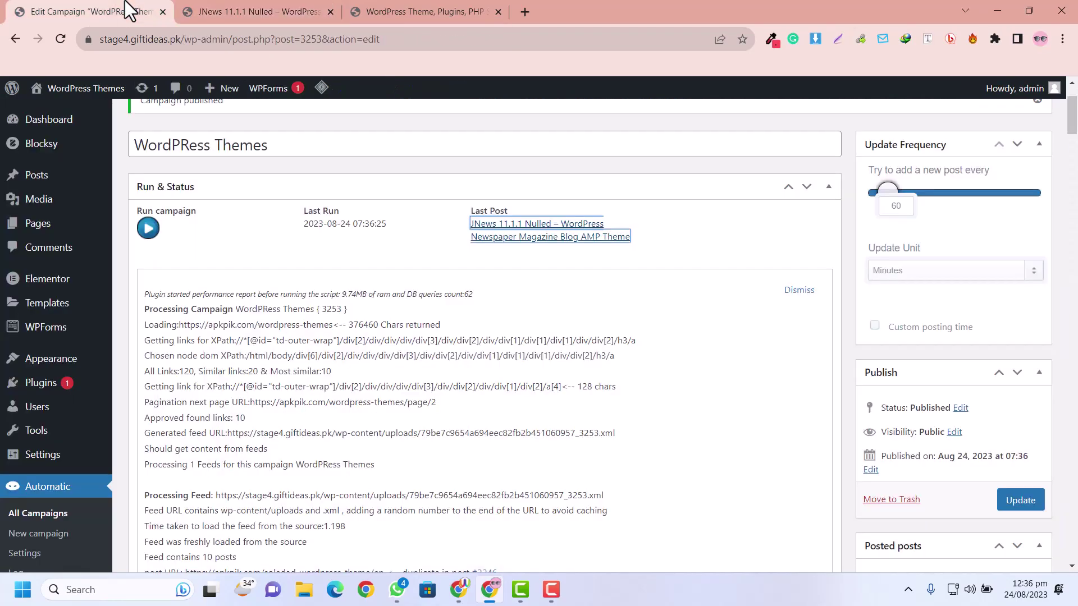
pyautogui.scroll(-4, 276, 212)
pyautogui.scroll(6, 699, 320)
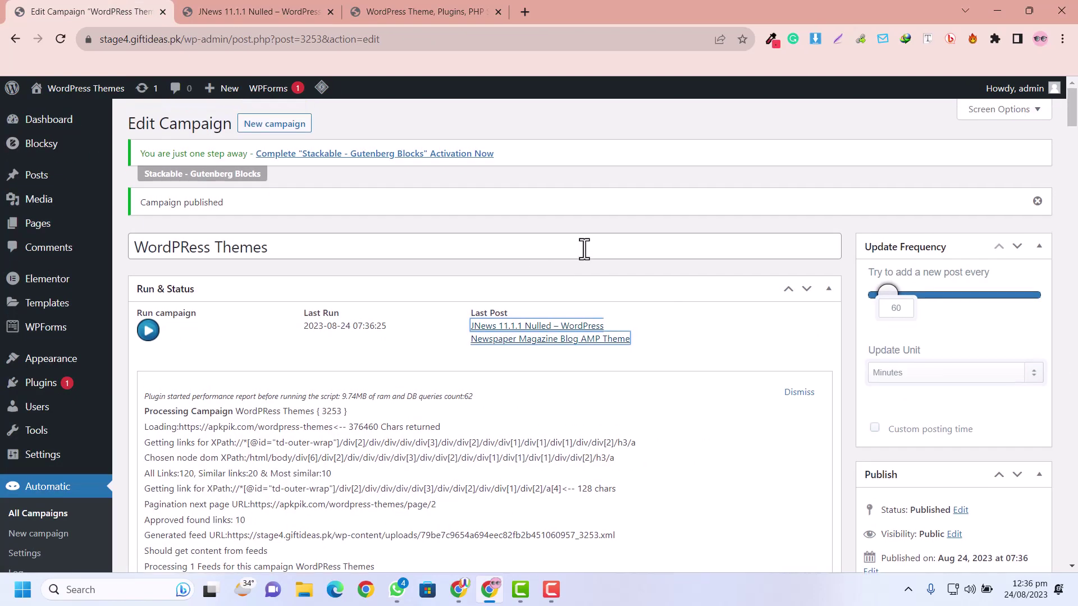
pyautogui.scroll(-8, 590, 314)
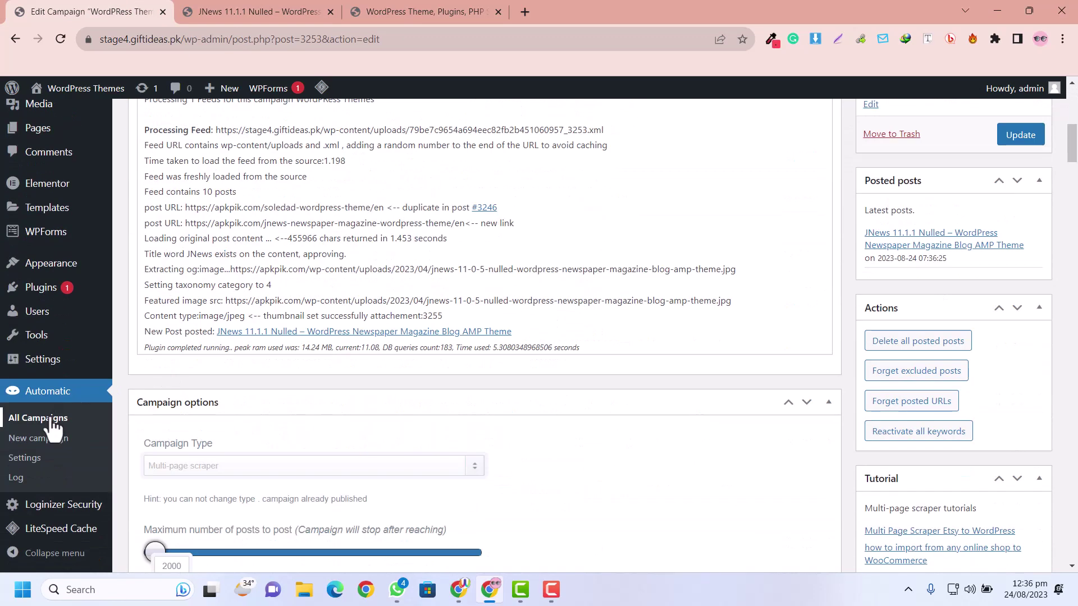
# Duplicate the WordPRess Themes campaign from the list of all campaigns, naming it WordPRess Themes-Copy, and reload the list
pyautogui.click(57, 421)
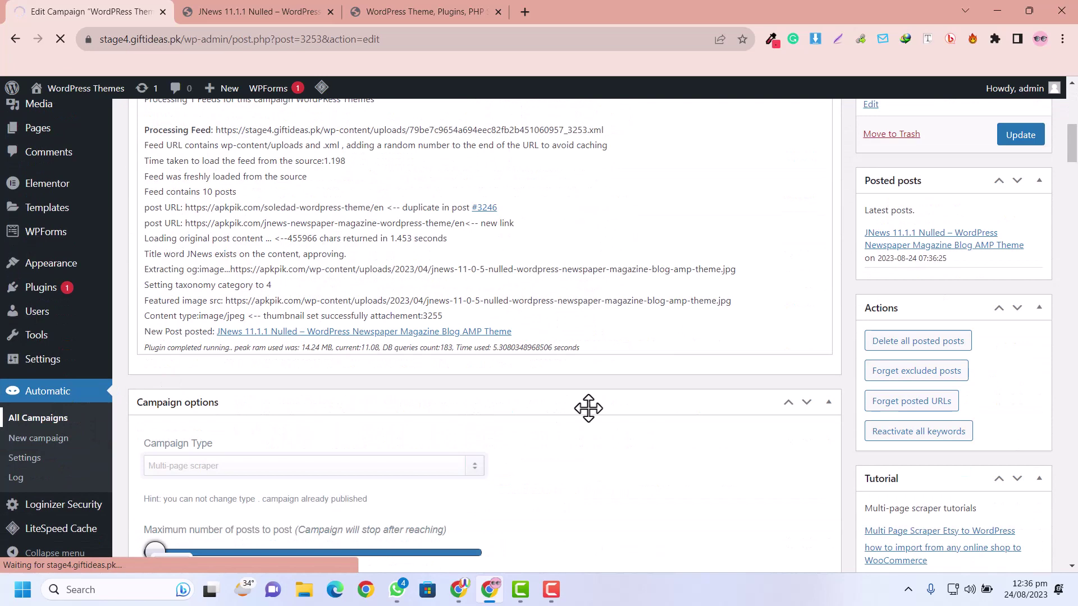
pyautogui.click(260, 7)
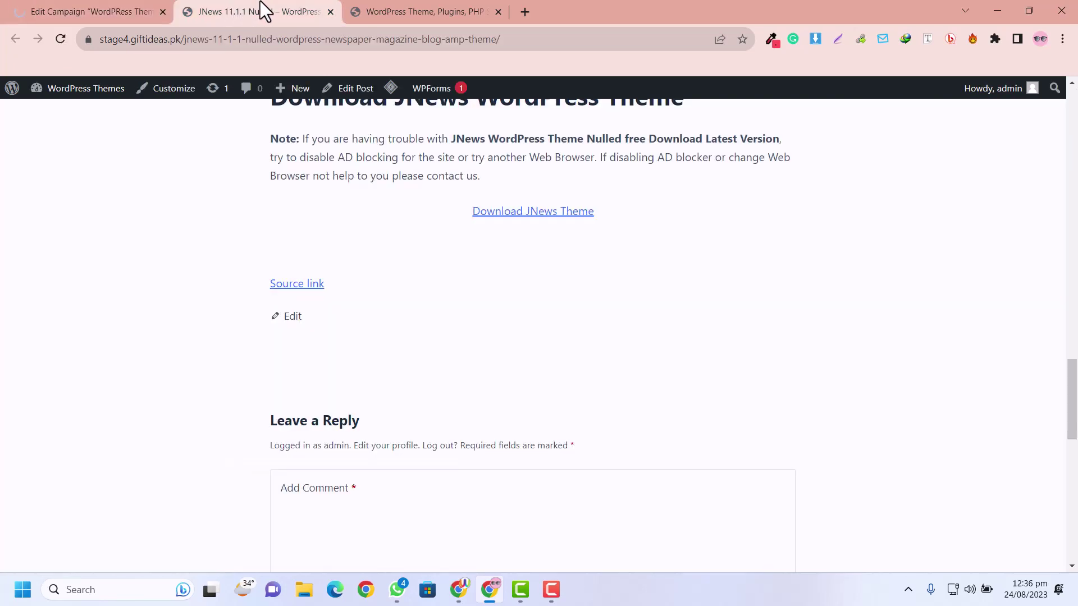
pyautogui.scroll(5, 477, 146)
pyautogui.click(433, 5)
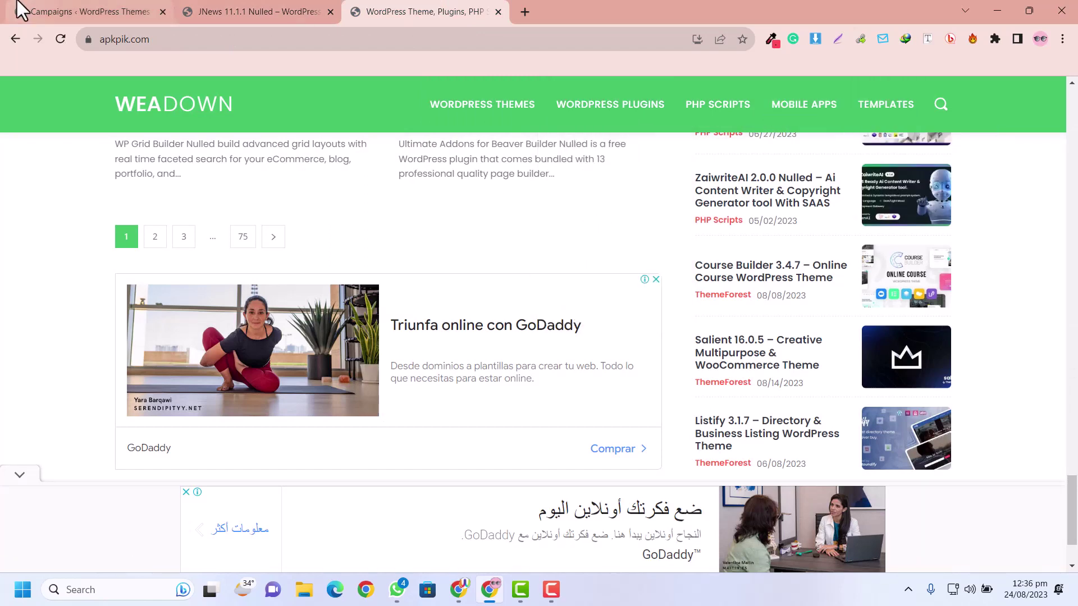
pyautogui.click(84, 12)
pyautogui.moveTo(189, 307)
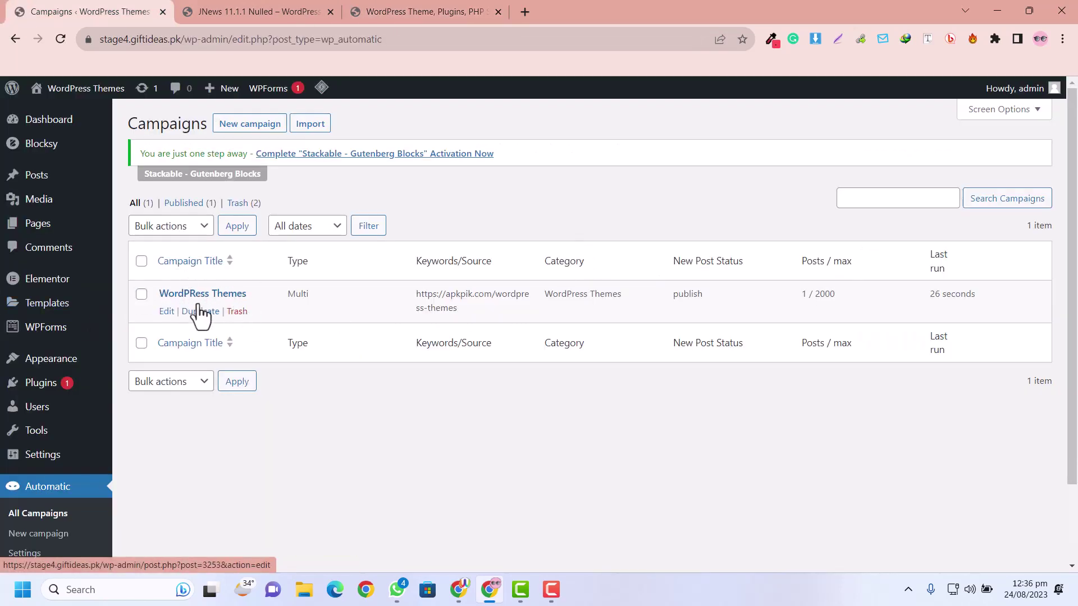
pyautogui.click(200, 312)
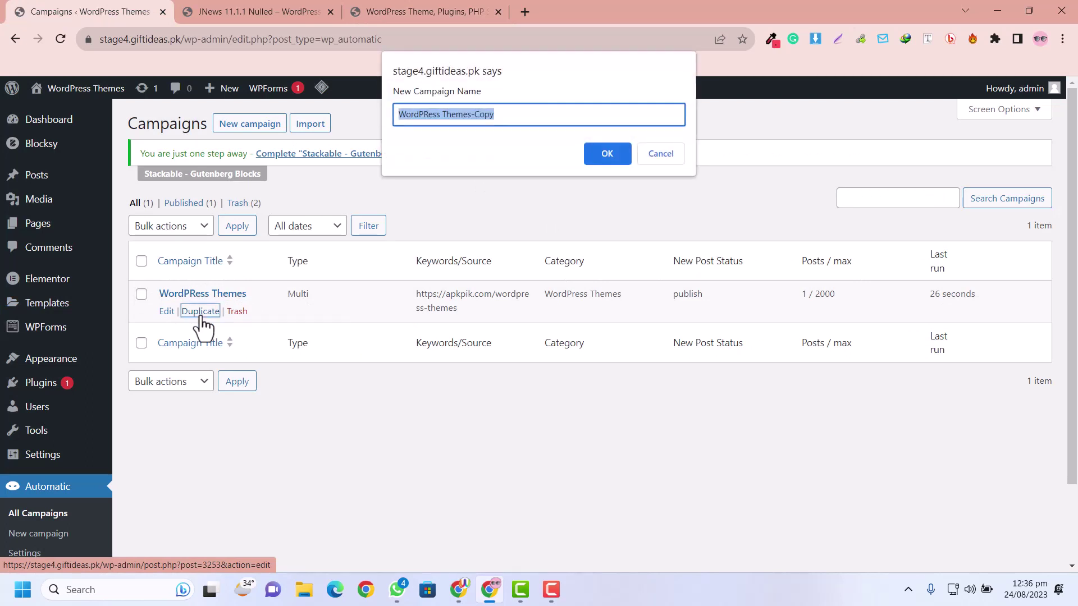
pyautogui.click(605, 155)
pyautogui.click(662, 118)
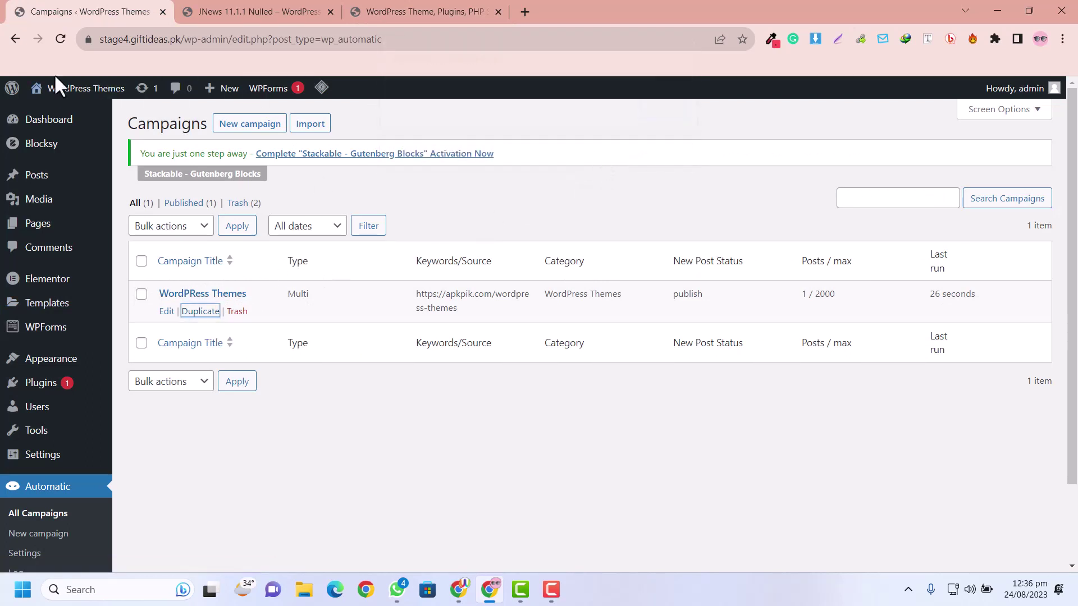
pyautogui.click(55, 47)
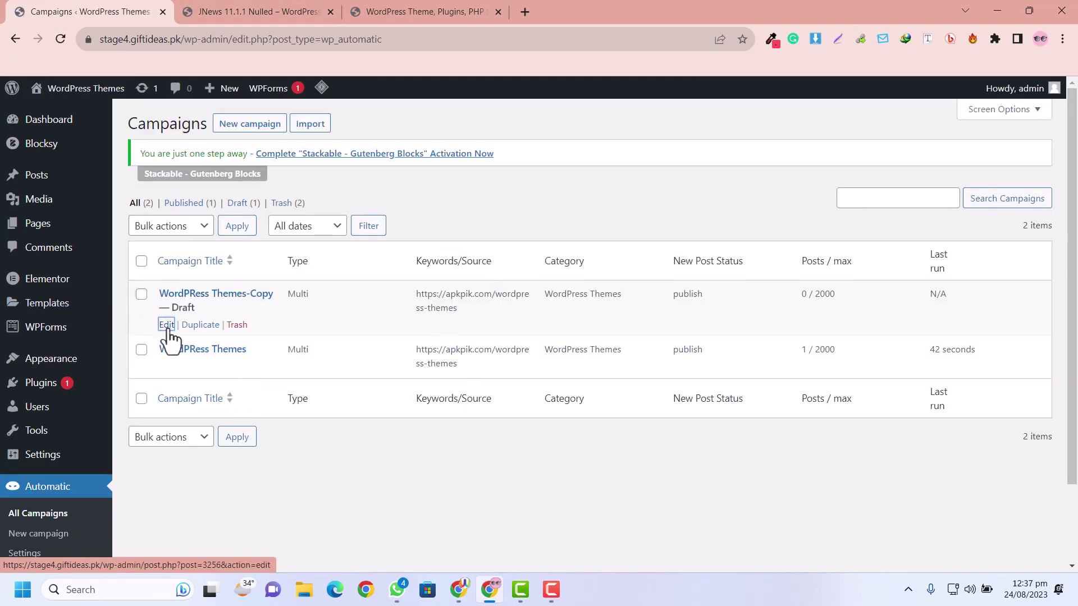
# Open the draft campaign copy for editing and copy the address of the source site's WordPress Plugins page
pyautogui.click(167, 325)
pyautogui.click(372, 12)
pyautogui.moveTo(663, 135)
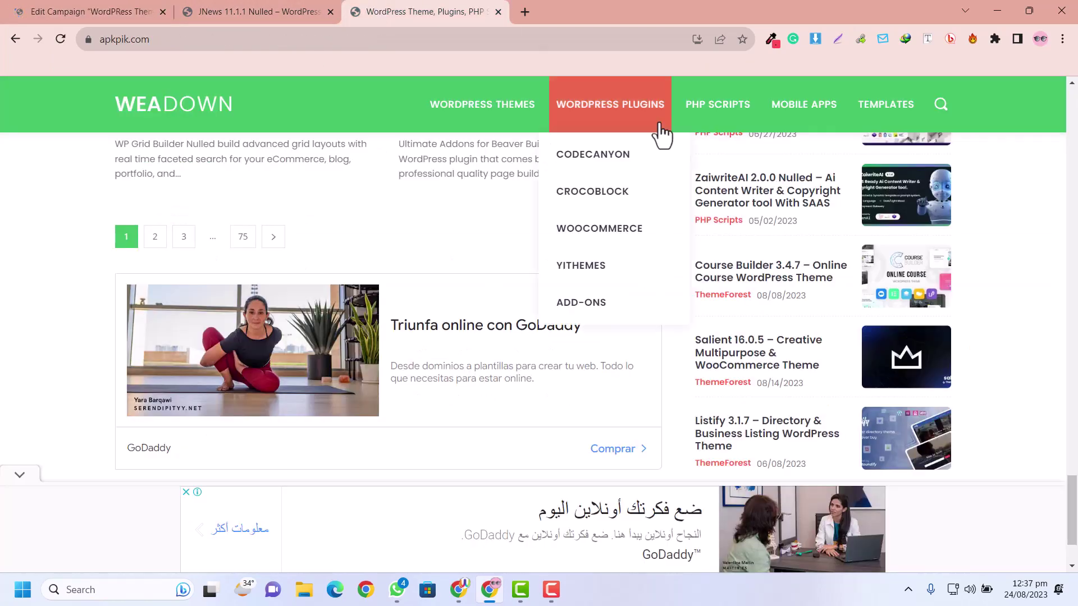
pyautogui.rightClick(653, 115)
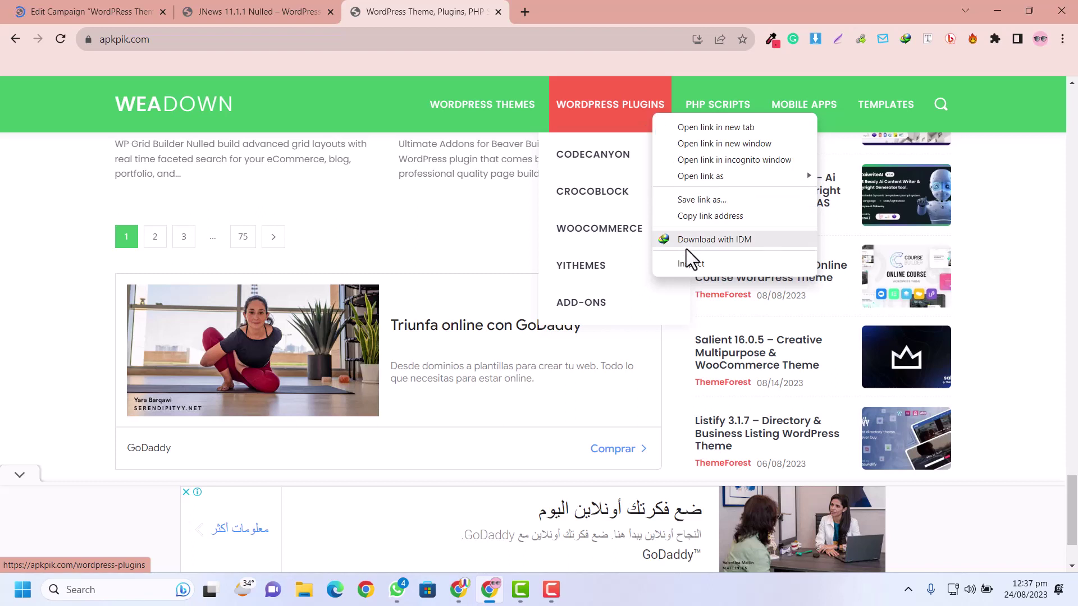
pyautogui.click(713, 211)
# Rename the duplicated campaign as WordPRess Plugins
pyautogui.click(30, 2)
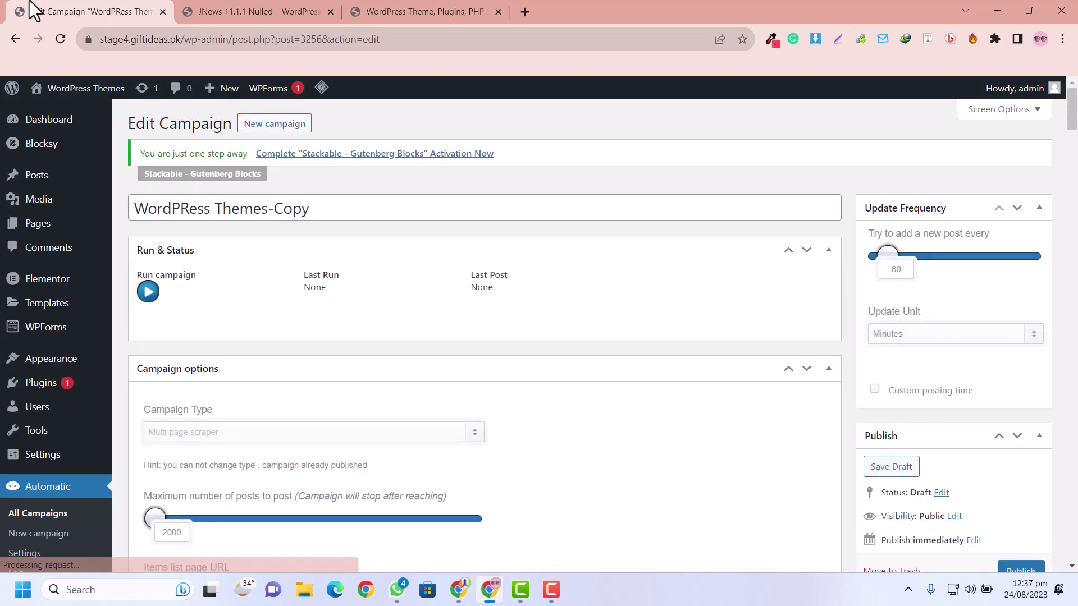
pyautogui.click(273, 212)
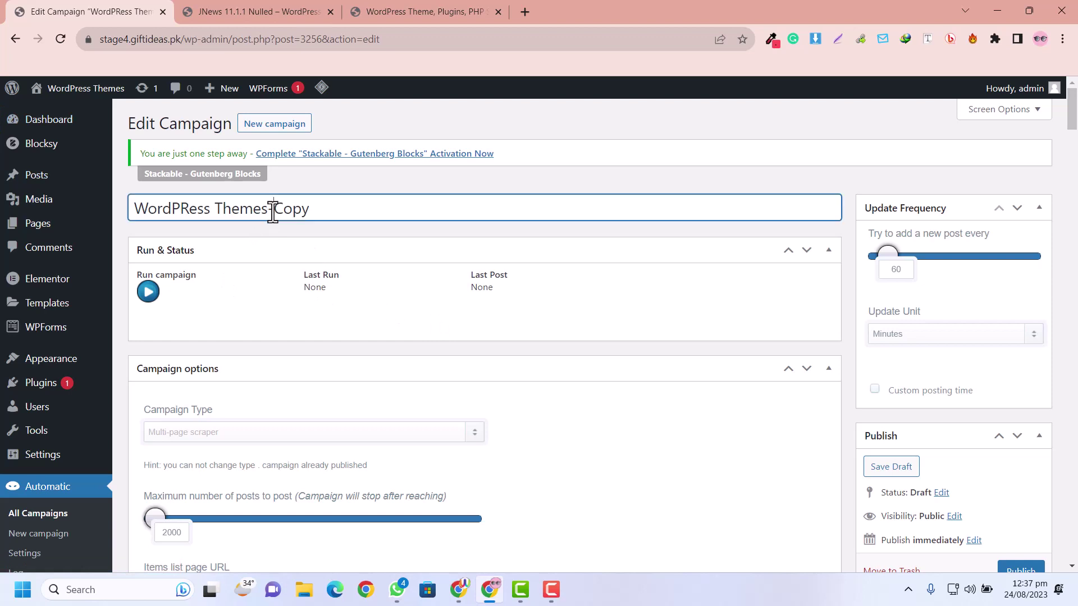
pyautogui.moveTo(273, 212); pyautogui.dragTo(373, 210)
pyautogui.press('BackSpace')
pyautogui.moveTo(224, 209); pyautogui.dragTo(368, 209)
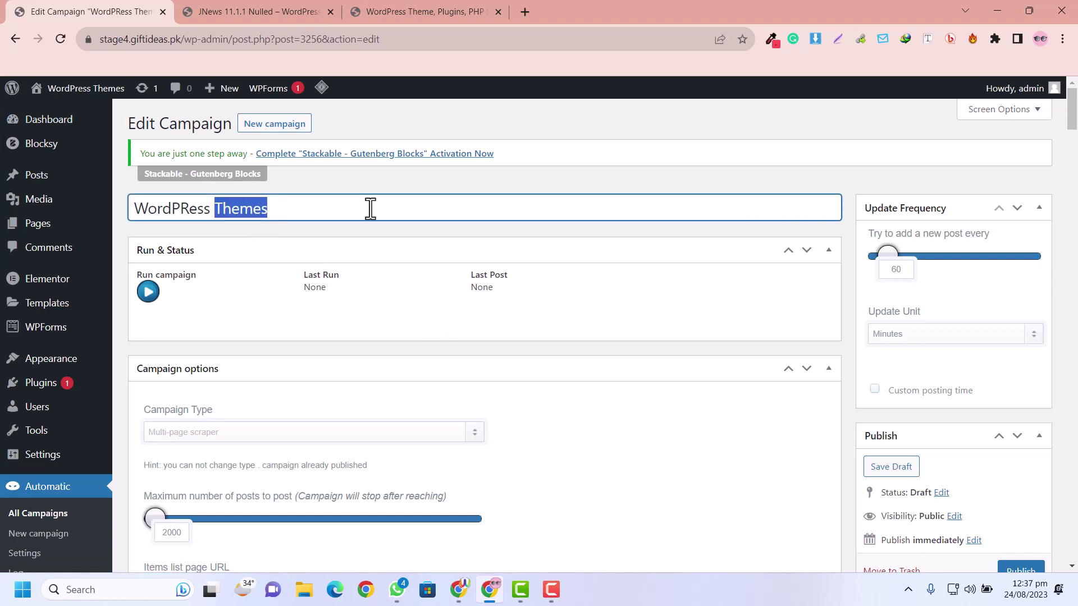
pyautogui.write('Plugin')
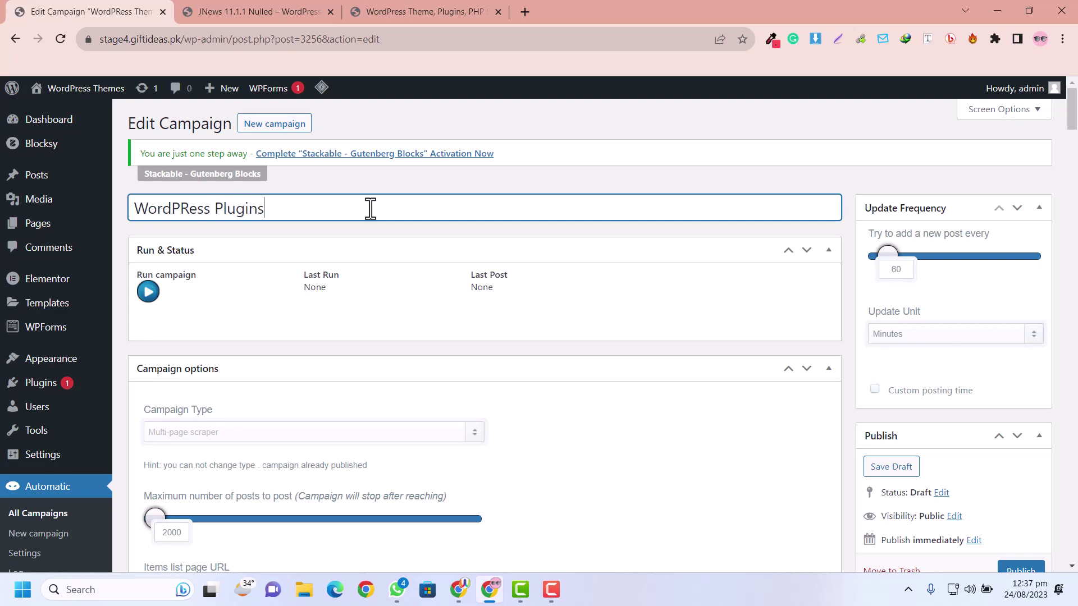
pyautogui.scroll(-4, 415, 253)
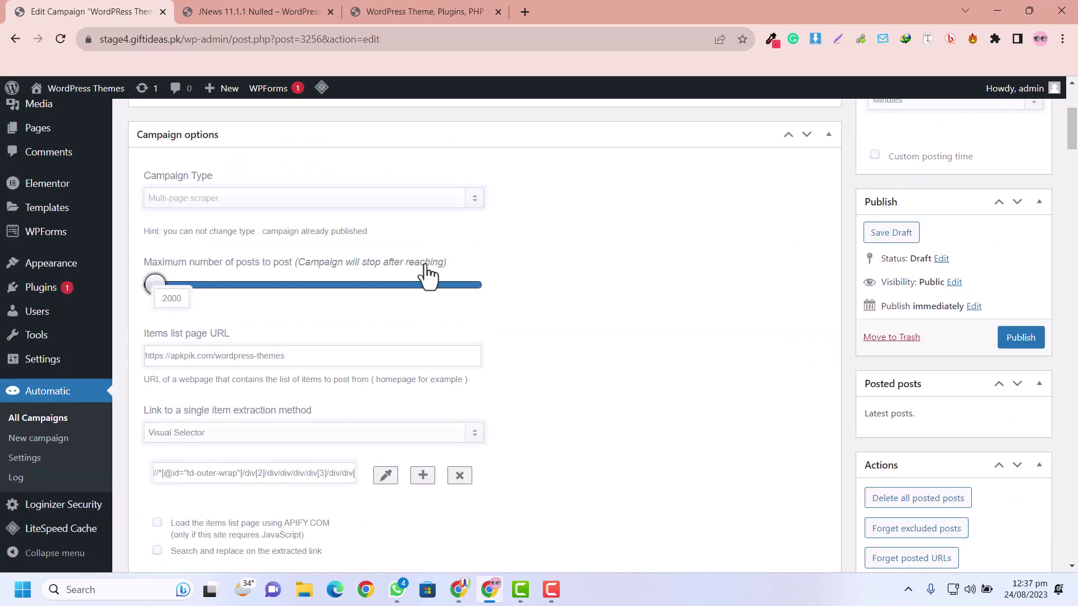
pyautogui.tripleClick(309, 353)
pyautogui.hotkey('ctrl', 'v')
# Assign the duplicated campaign's posts to the WordPress Plugins category
pyautogui.scroll(-4, 584, 345)
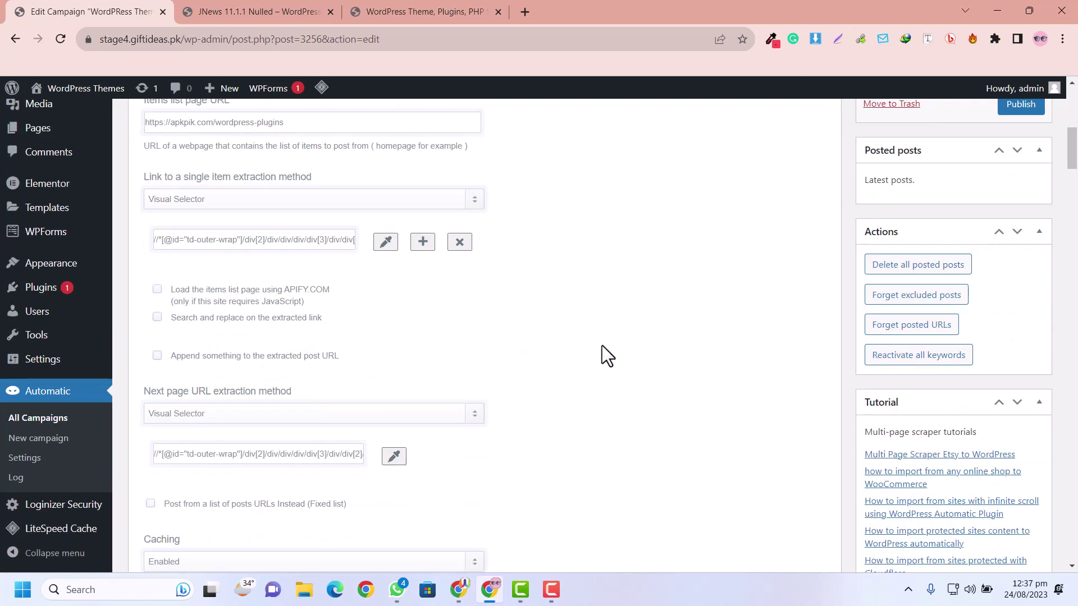
pyautogui.moveTo(240, 240); pyautogui.dragTo(130, 238)
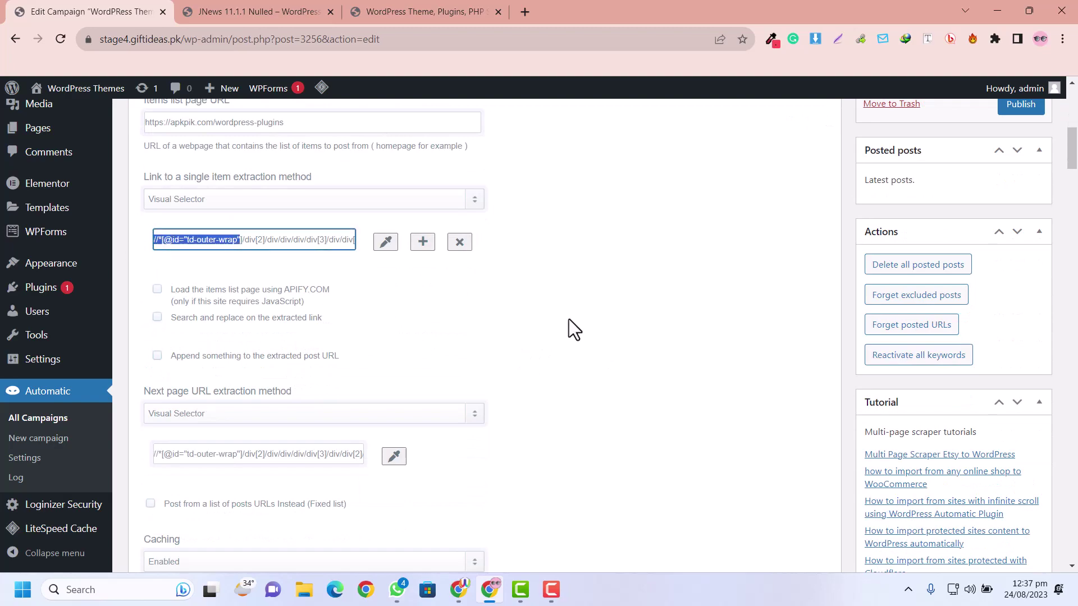
pyautogui.scroll(-8, 576, 316)
pyautogui.scroll(-20, 576, 316)
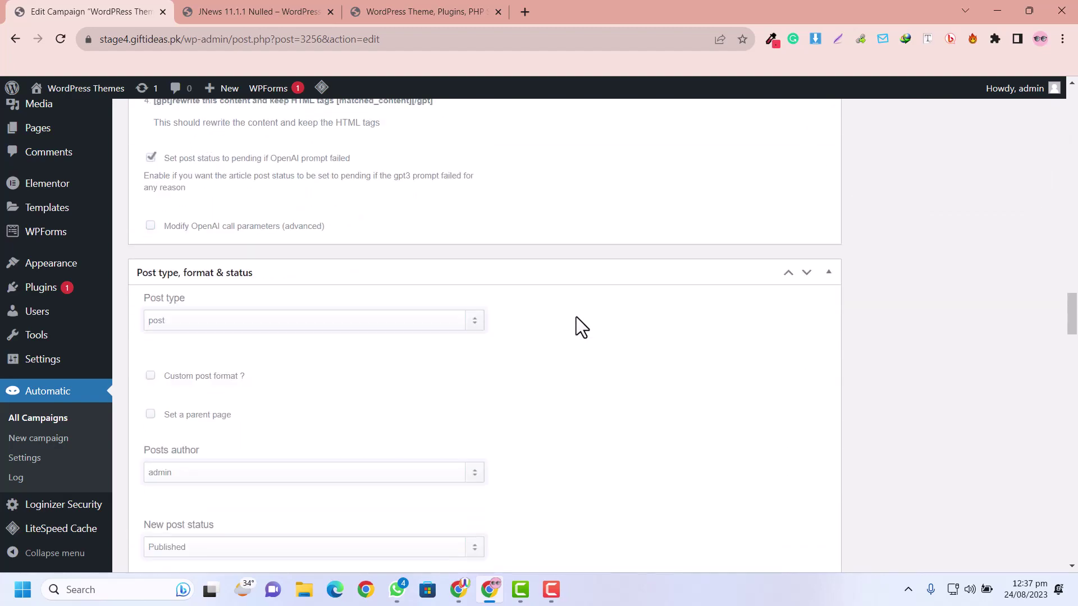
pyautogui.scroll(-20, 575, 317)
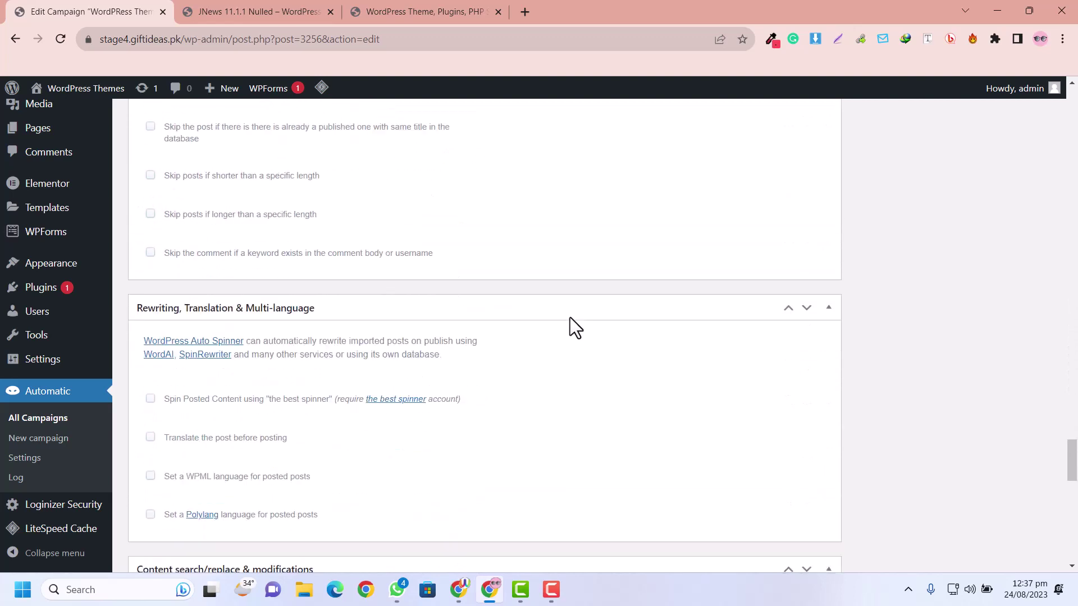
pyautogui.scroll(-10, 570, 318)
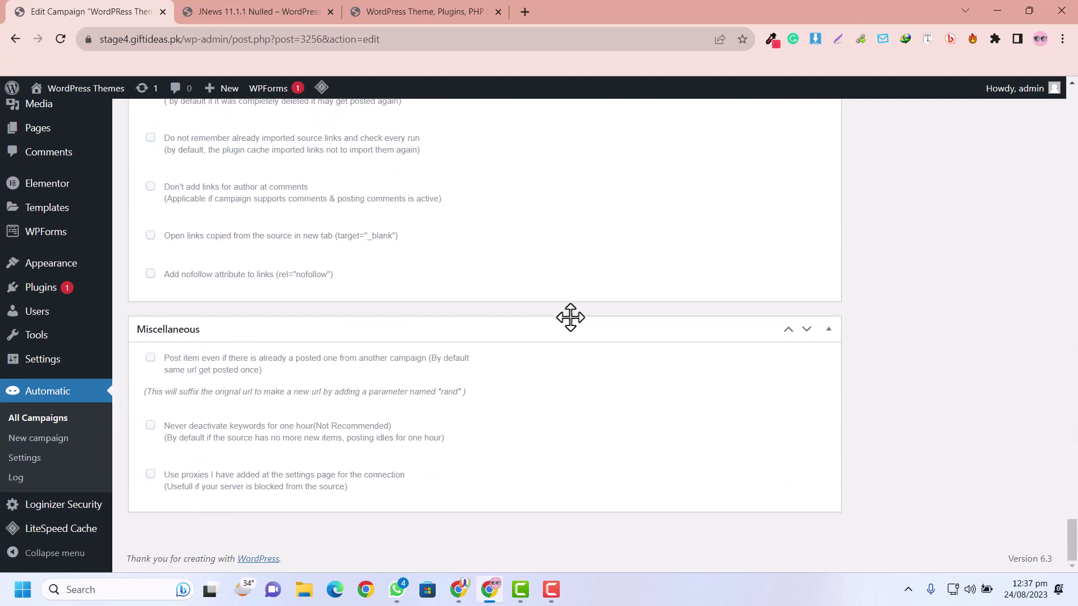
pyautogui.scroll(15, 570, 318)
pyautogui.scroll(18, 571, 318)
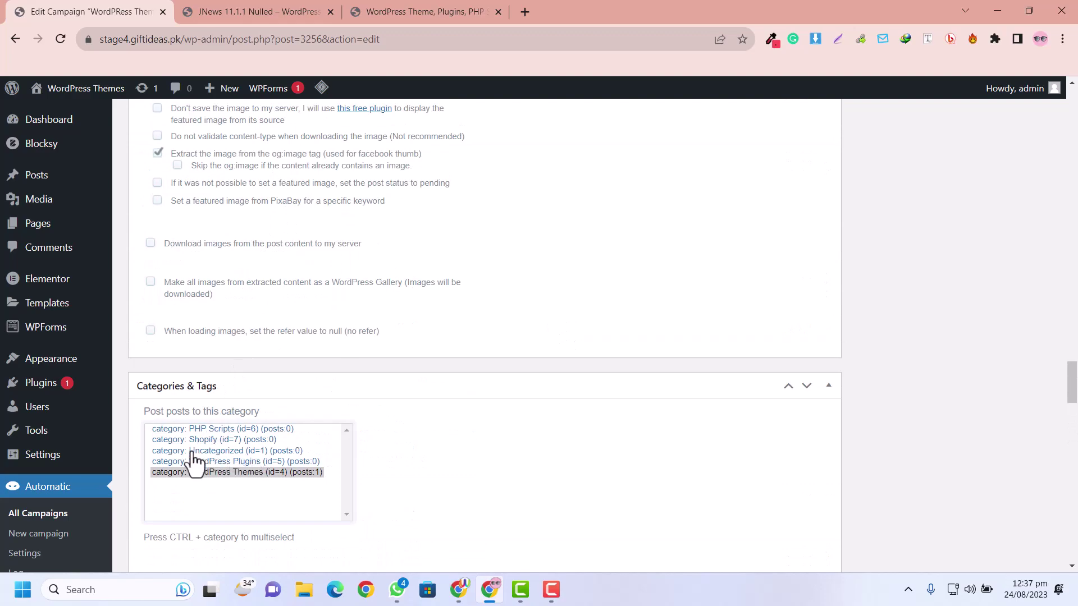
pyautogui.click(233, 462)
# Publish the WordPRess Plugins campaign
pyautogui.scroll(10, 1036, 399)
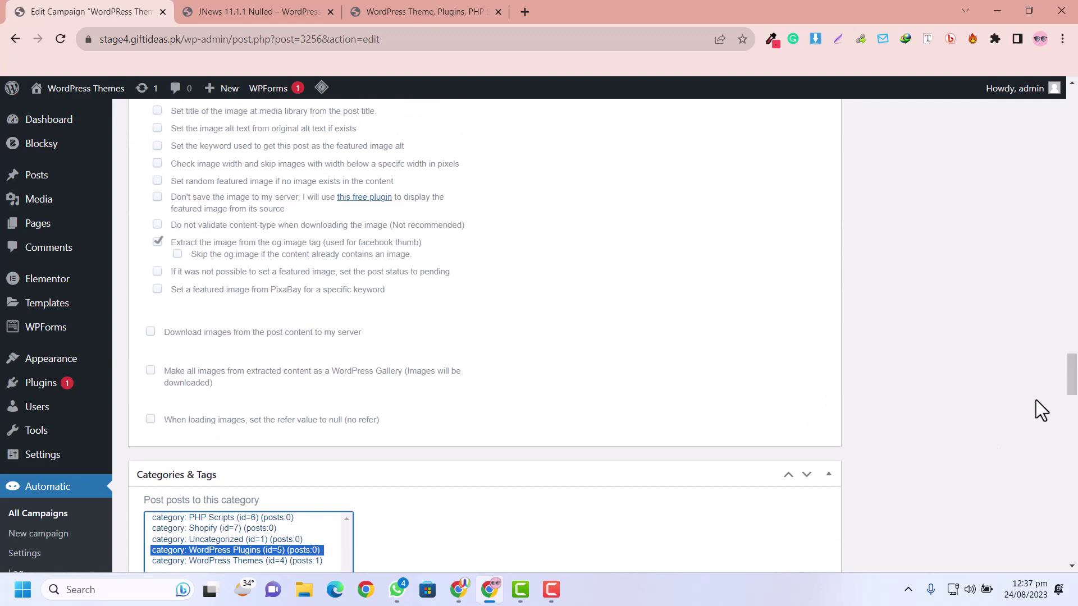
pyautogui.scroll(10, 1035, 400)
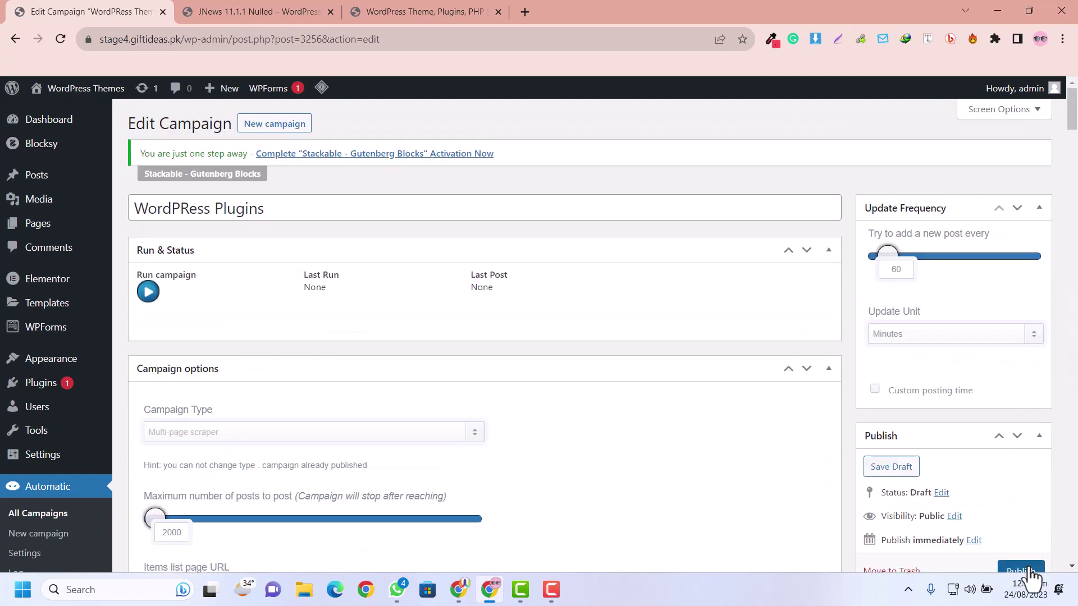
pyautogui.click(1020, 570)
pyautogui.click(610, 134)
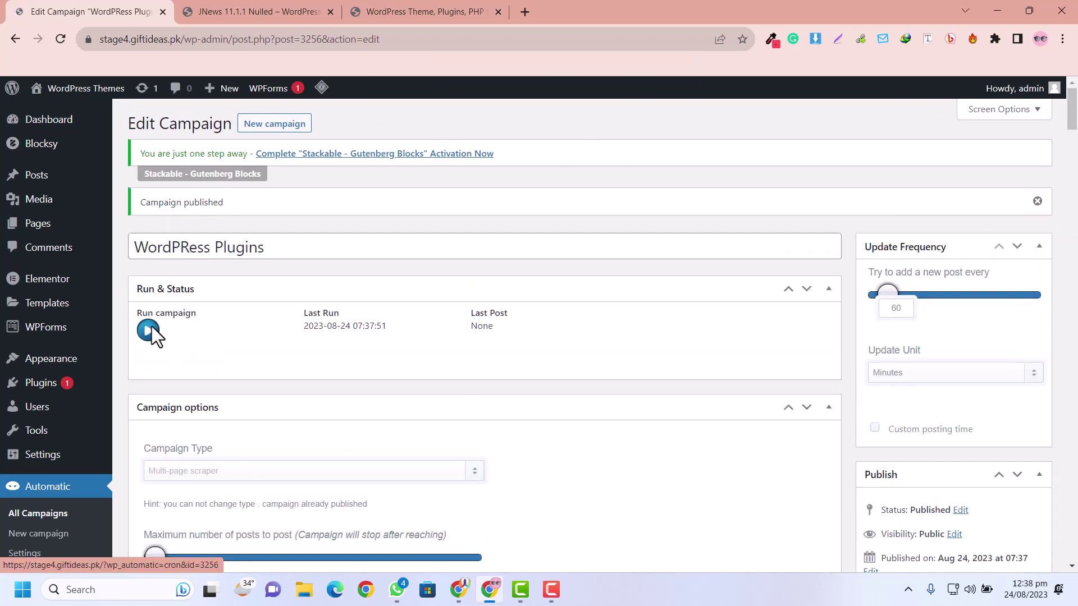
# Run the WordPRess Plugins campaign and open its latest imported post in a separate tab to check the content and download section
pyautogui.click(151, 335)
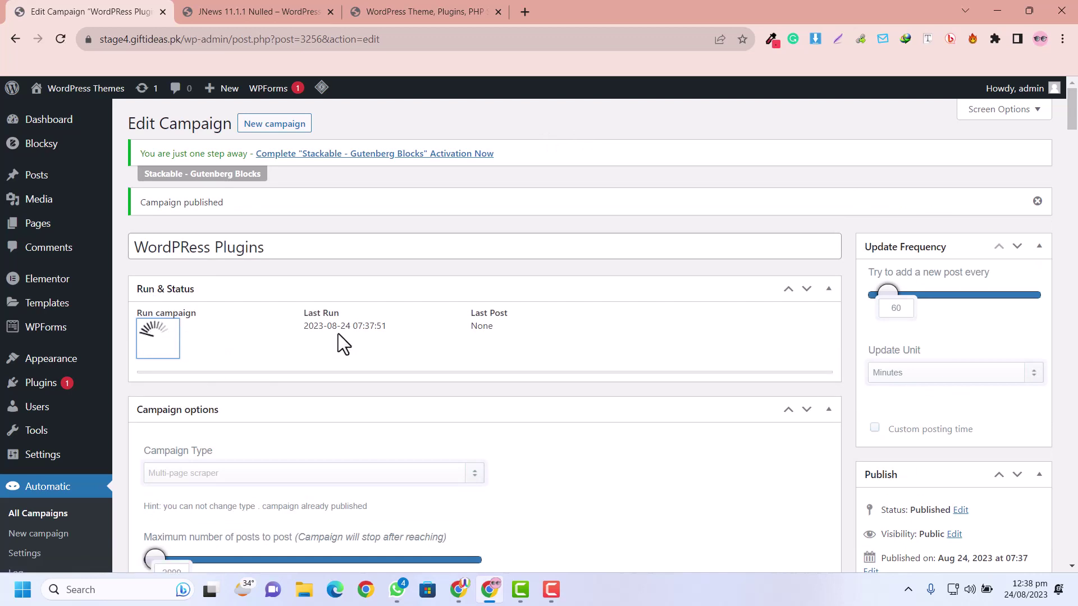
pyautogui.middleClick(535, 340)
pyautogui.click(245, 3)
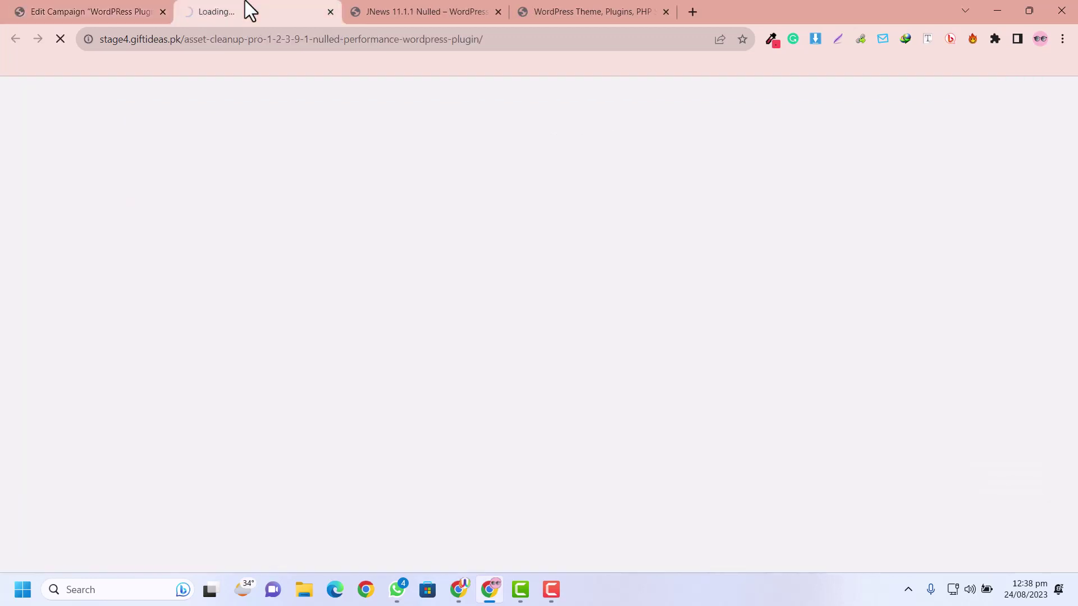
pyautogui.scroll(-20, 770, 320)
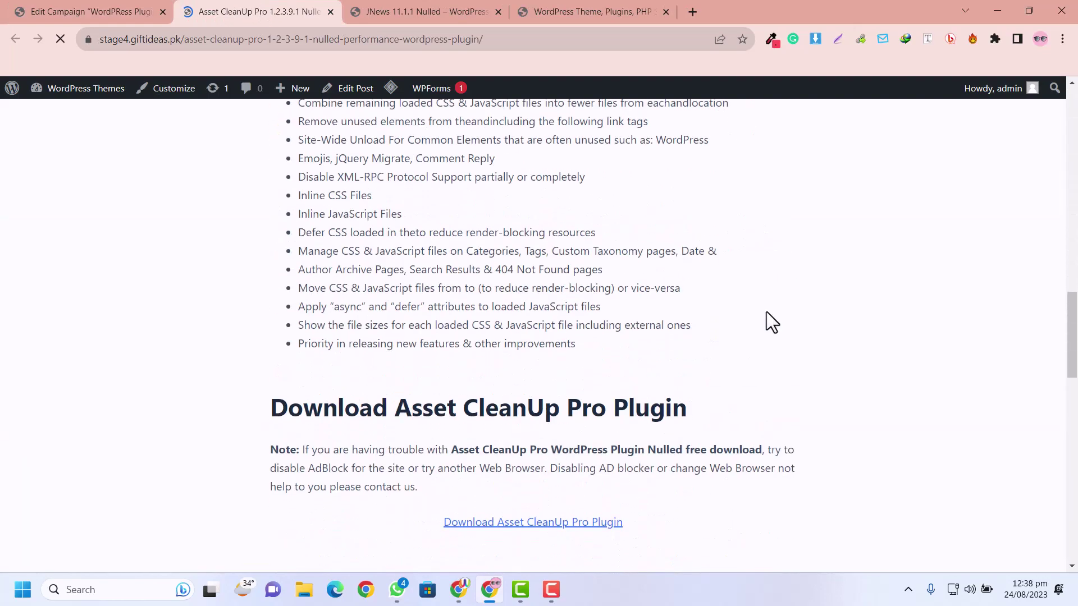
pyautogui.scroll(10, 209, 226)
# Review the campaign's run log, the source site's other categories and the list of all campaigns
pyautogui.click(100, 3)
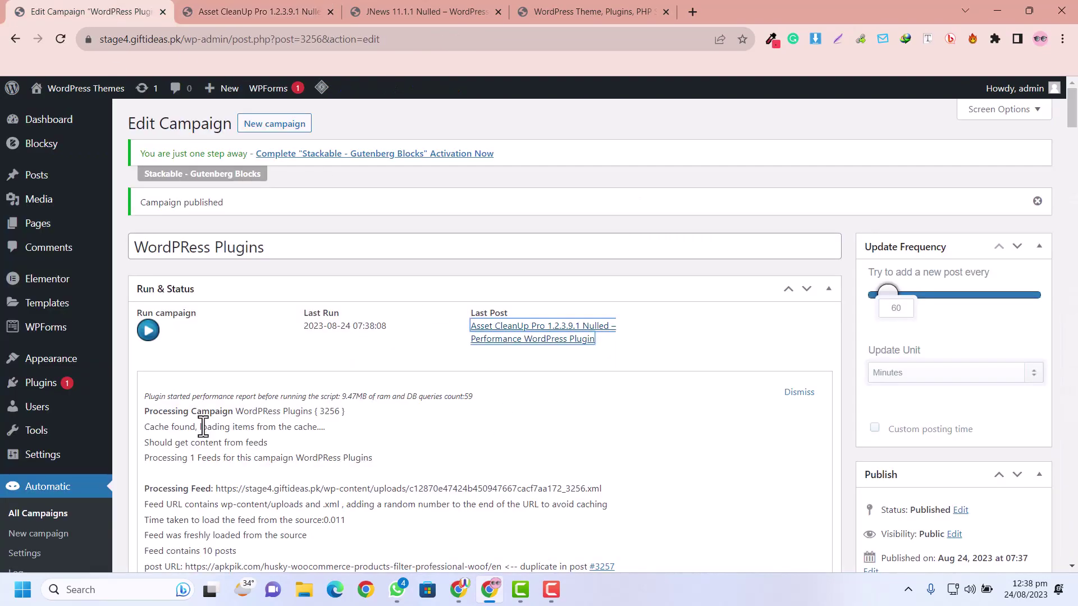
pyautogui.scroll(-4, 204, 414)
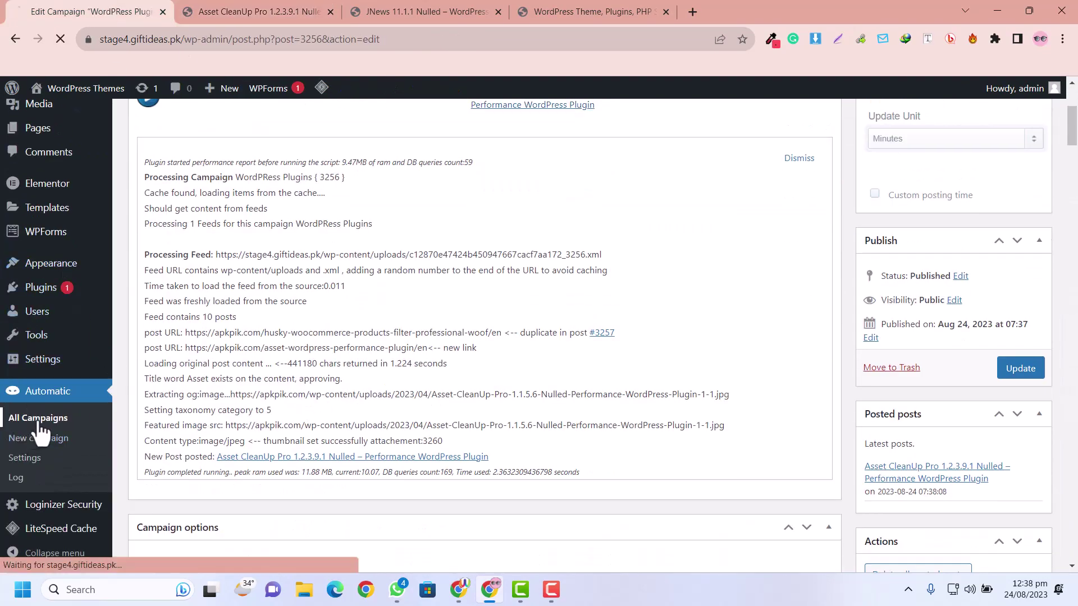
pyautogui.click(598, 10)
pyautogui.scroll(5, 571, 135)
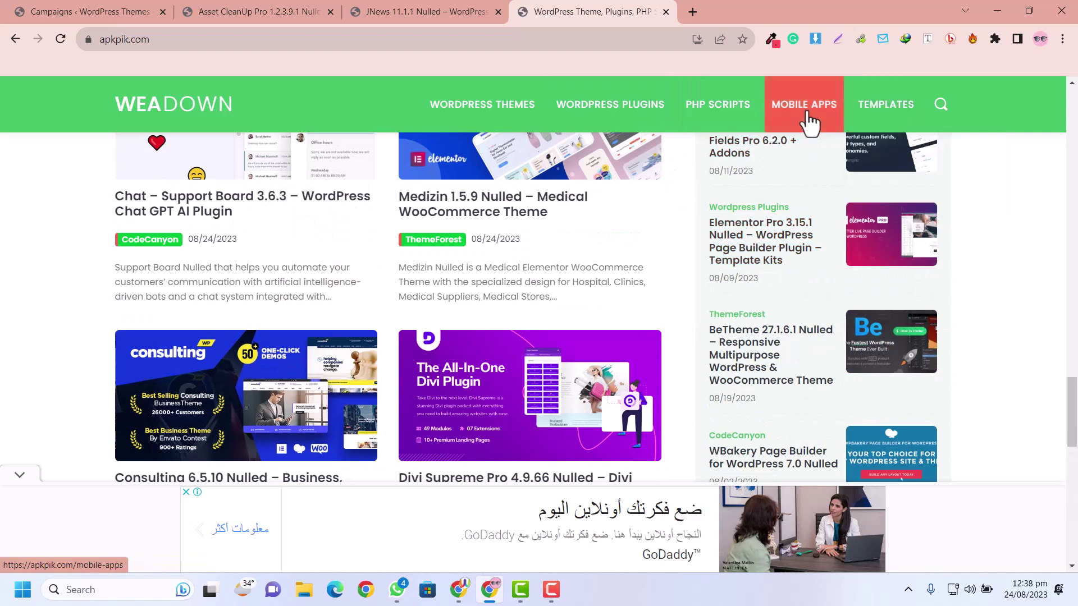
pyautogui.click(51, 10)
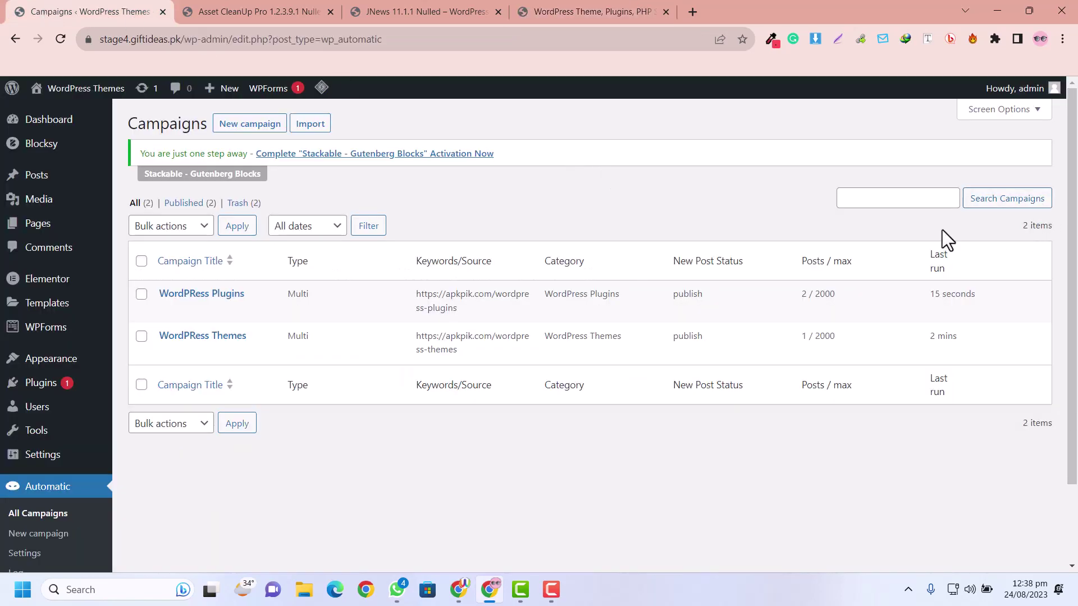
pyautogui.moveTo(214, 305)
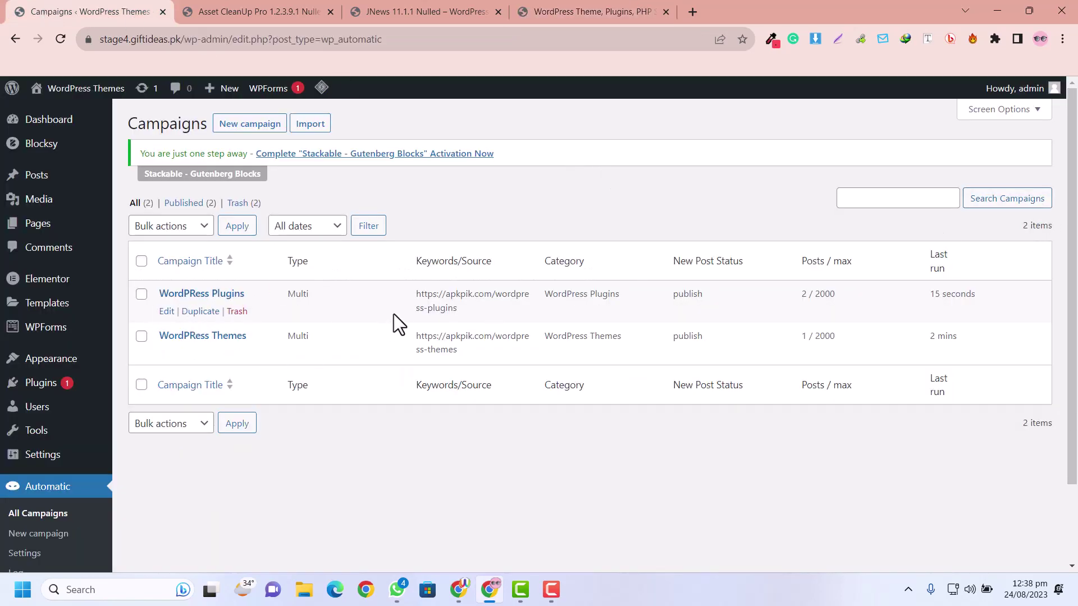
pyautogui.moveTo(258, 348)
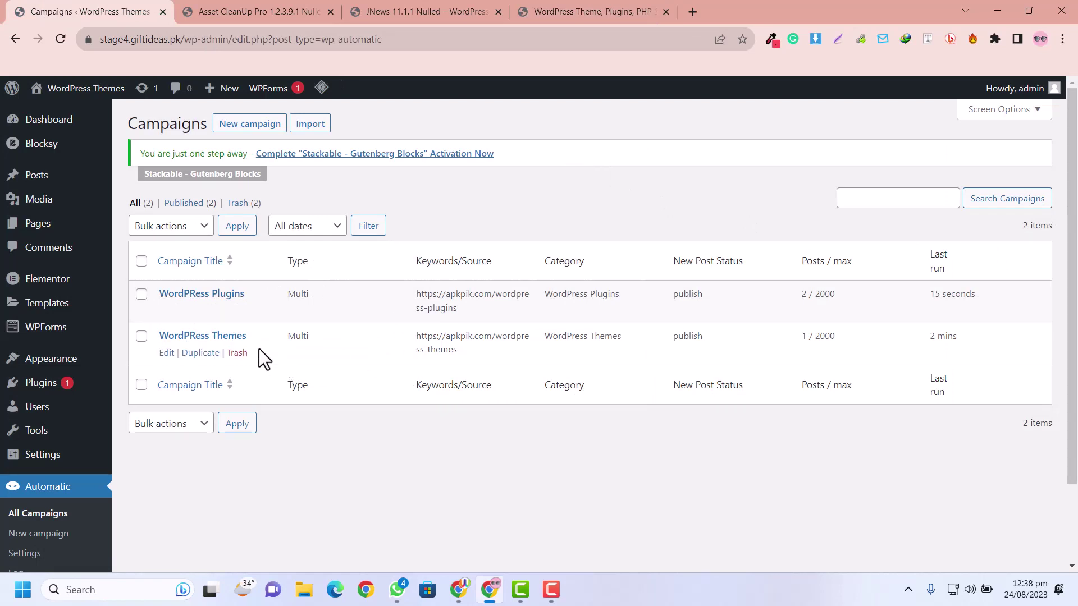
pyautogui.moveTo(181, 308)
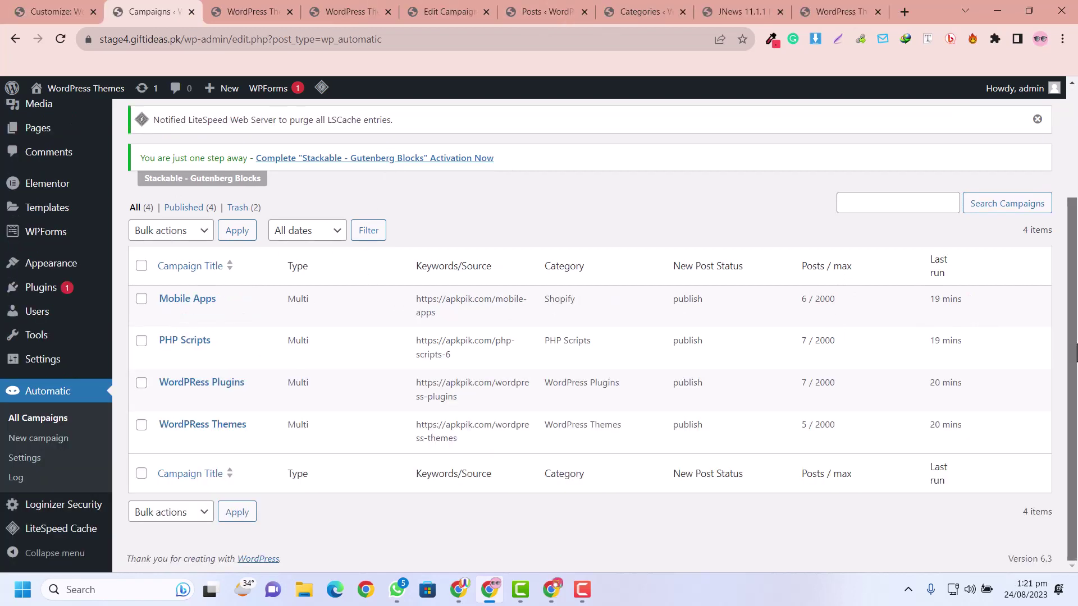
# Examine the source, category and post count of the Mobile Apps, PHP Scripts, WordPRess Plugins and WordPRess Themes campaigns
pyautogui.scroll(3, 1072, 348)
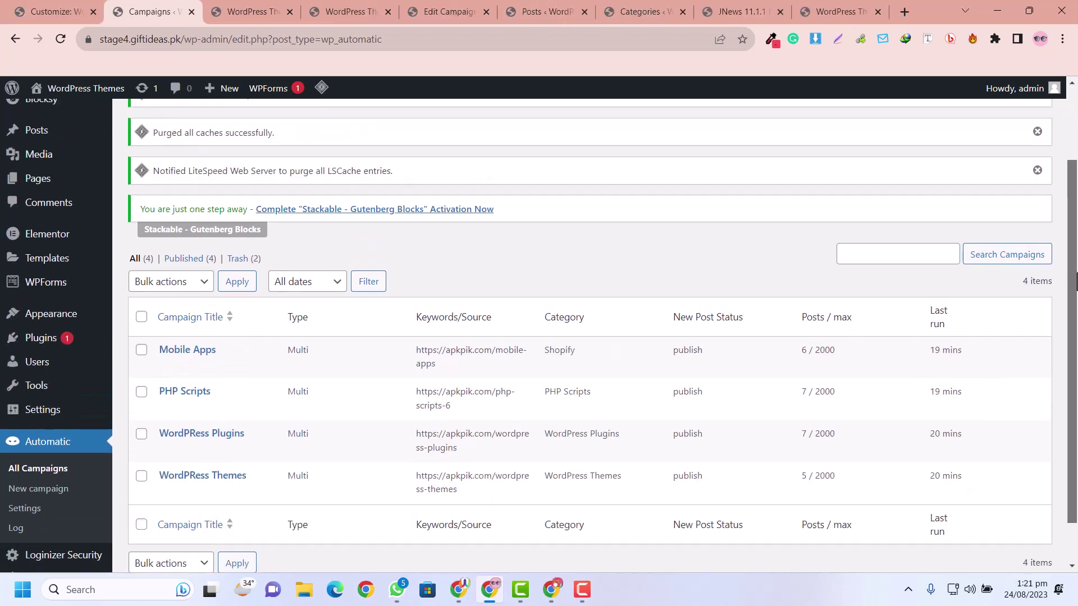
pyautogui.scroll(-2, 1067, 314)
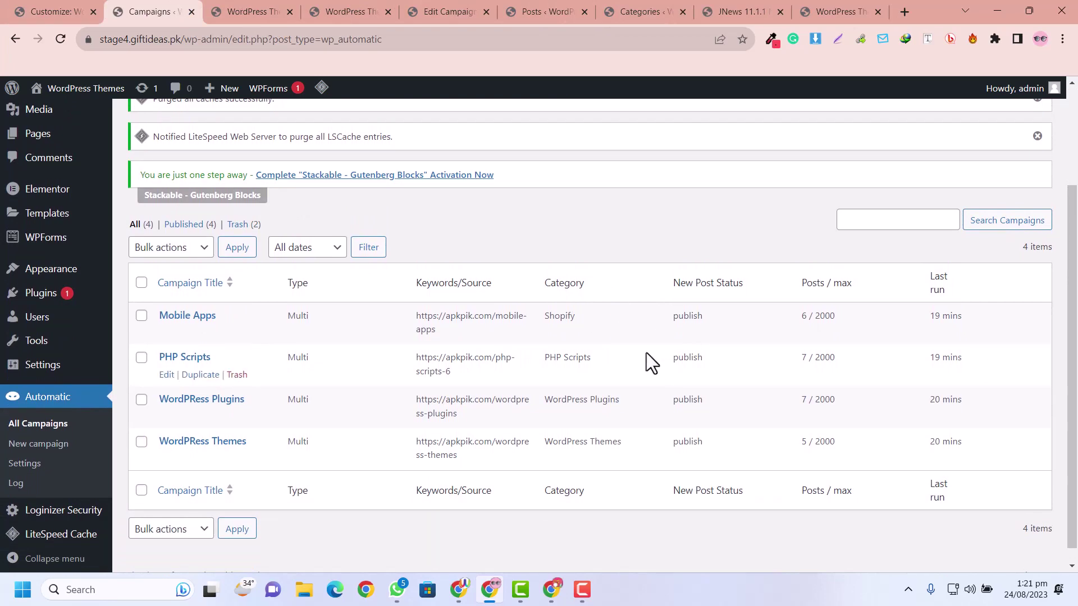
pyautogui.scroll(-1, 982, 308)
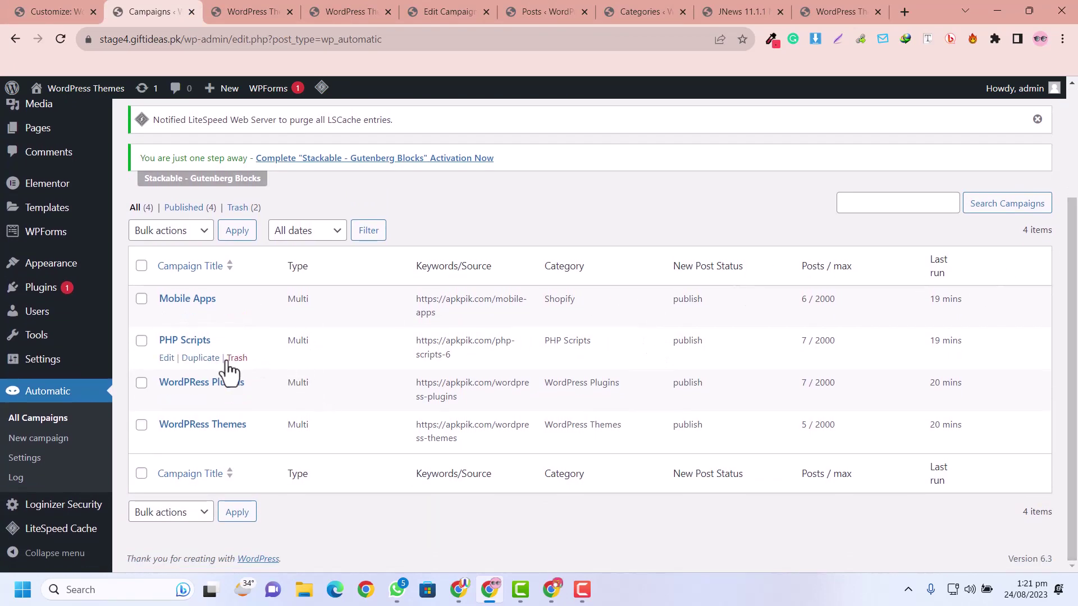
# Look through the automatically imported posts and the sidebar on the site's home page
pyautogui.click(238, 10)
pyautogui.scroll(15, 907, 180)
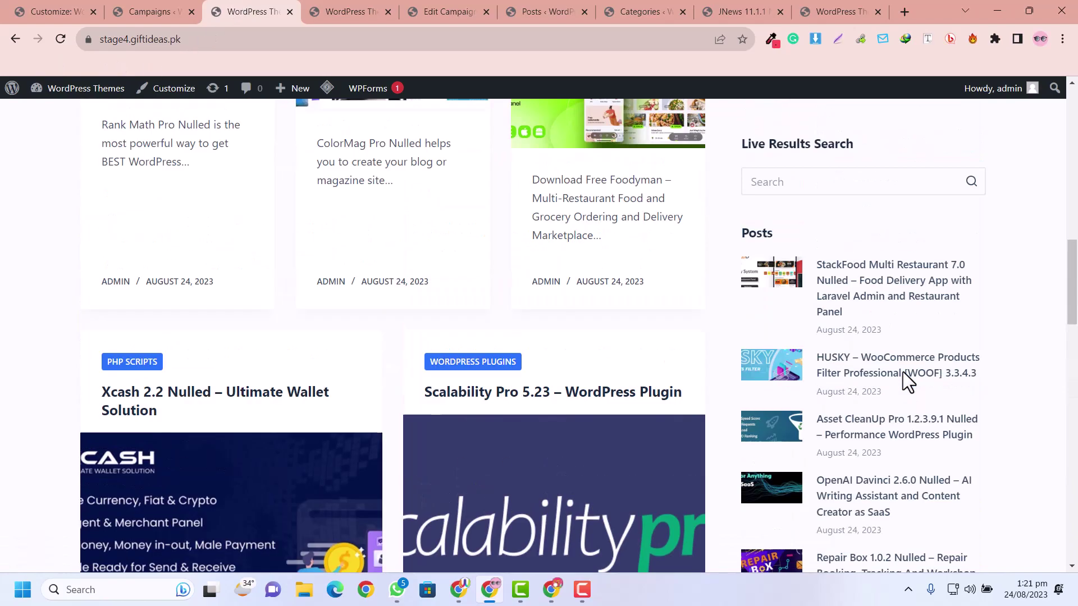
pyautogui.moveTo(1072, 143); pyautogui.dragTo(1074, 226)
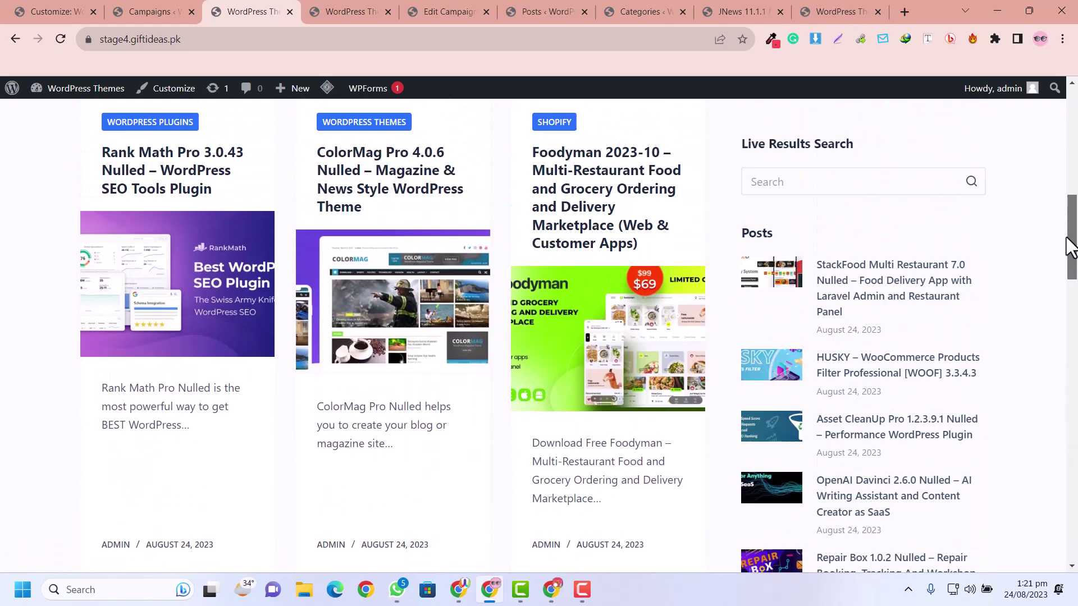
pyautogui.scroll(1, 410, 169)
pyautogui.scroll(-4, 245, 281)
pyautogui.scroll(-5, 244, 269)
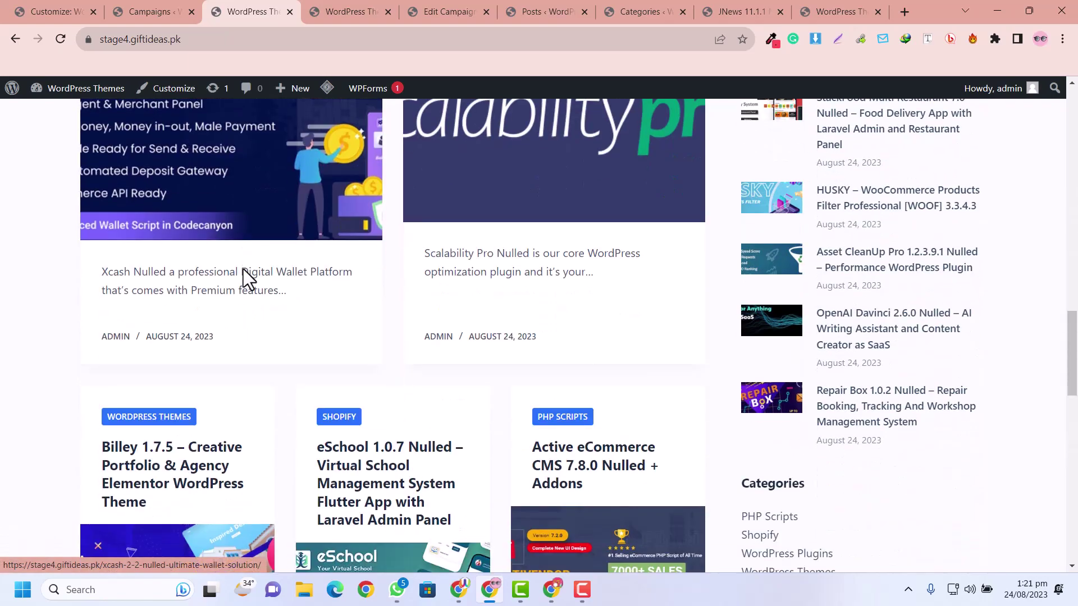
pyautogui.scroll(12, 244, 271)
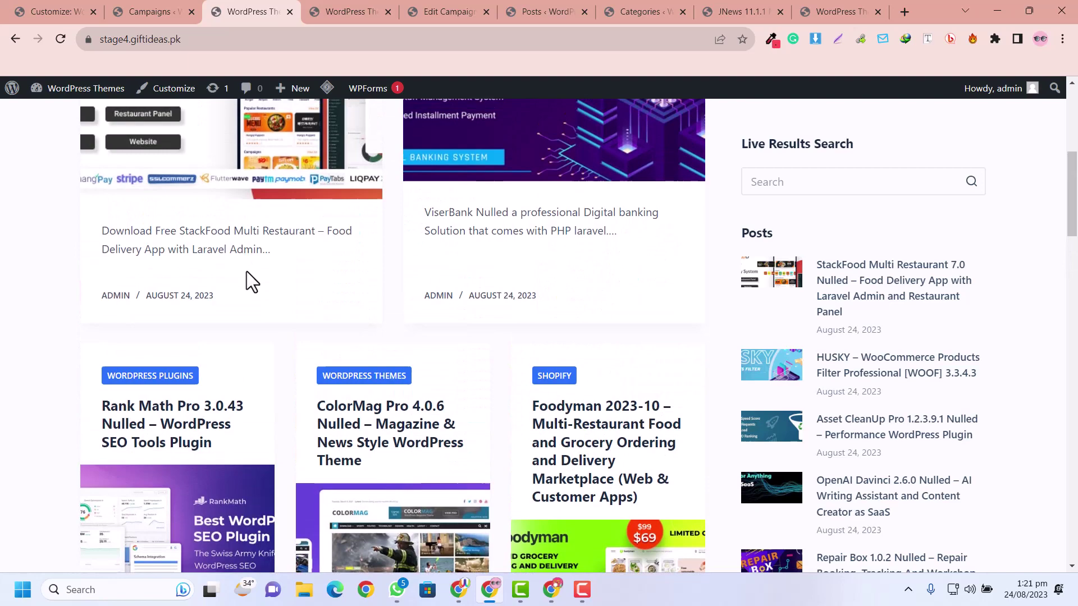
# Open the Rank Math Pro post and follow its download link through to the source site's Download Now link
pyautogui.click(181, 425)
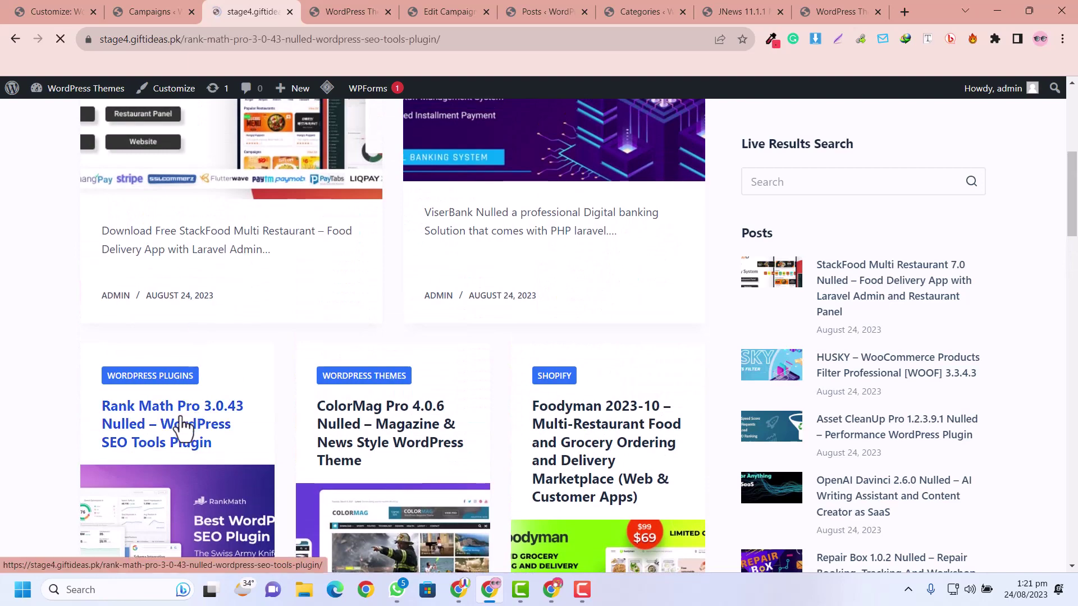
pyautogui.scroll(-10, 963, 294)
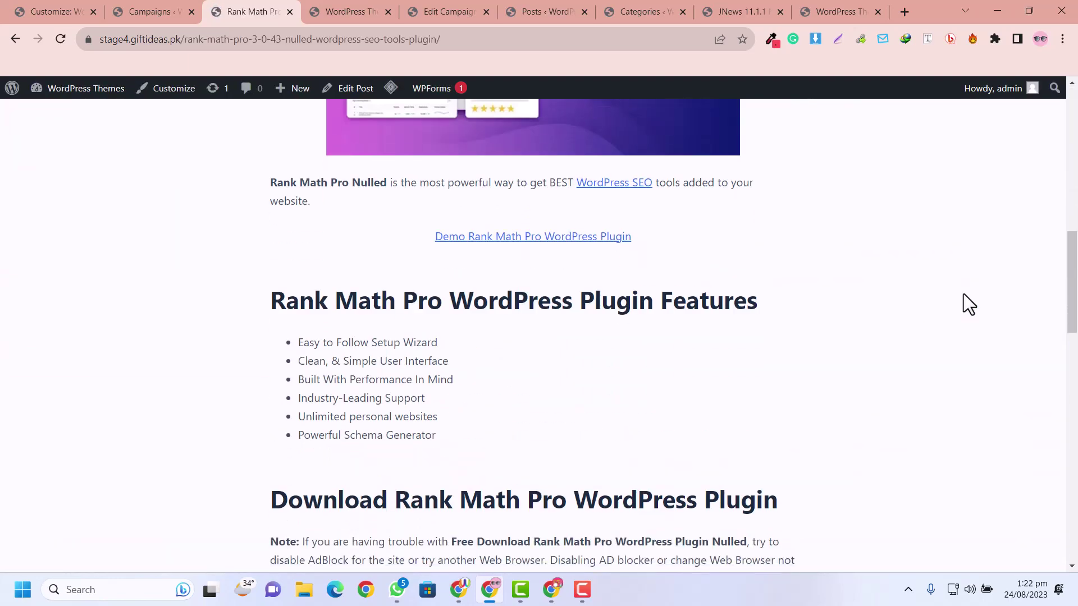
pyautogui.scroll(-9, 963, 294)
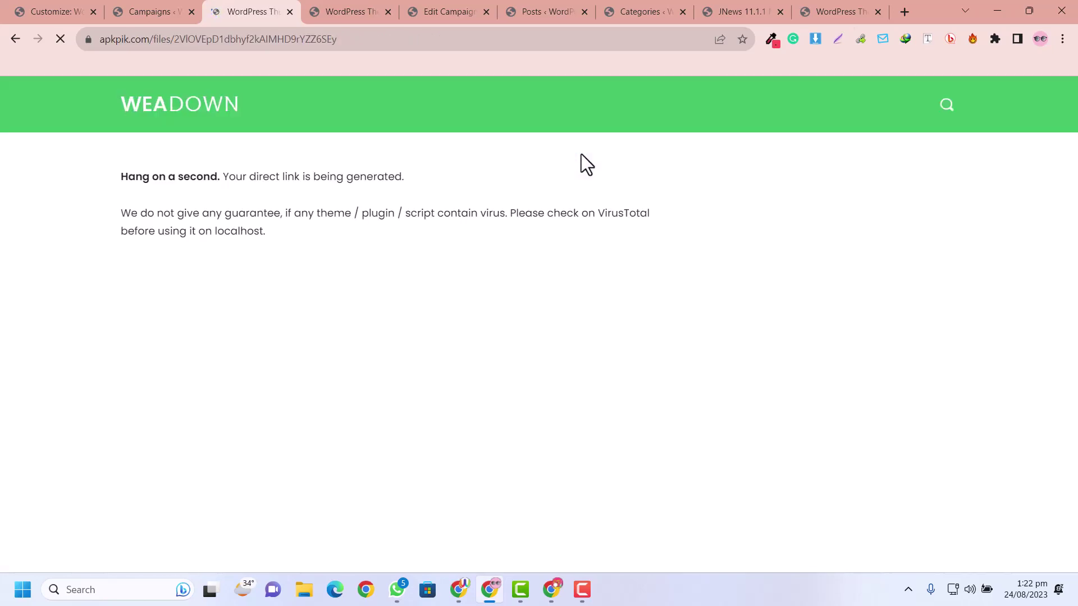
pyautogui.scroll(-8, 729, 243)
pyautogui.scroll(7, 729, 241)
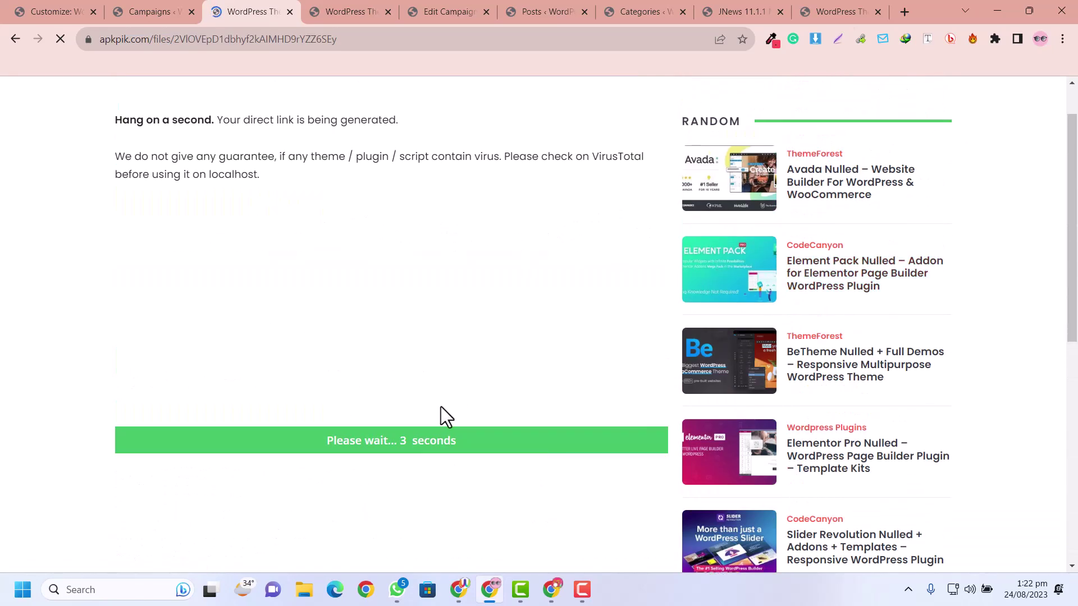
pyautogui.scroll(-8, 393, 365)
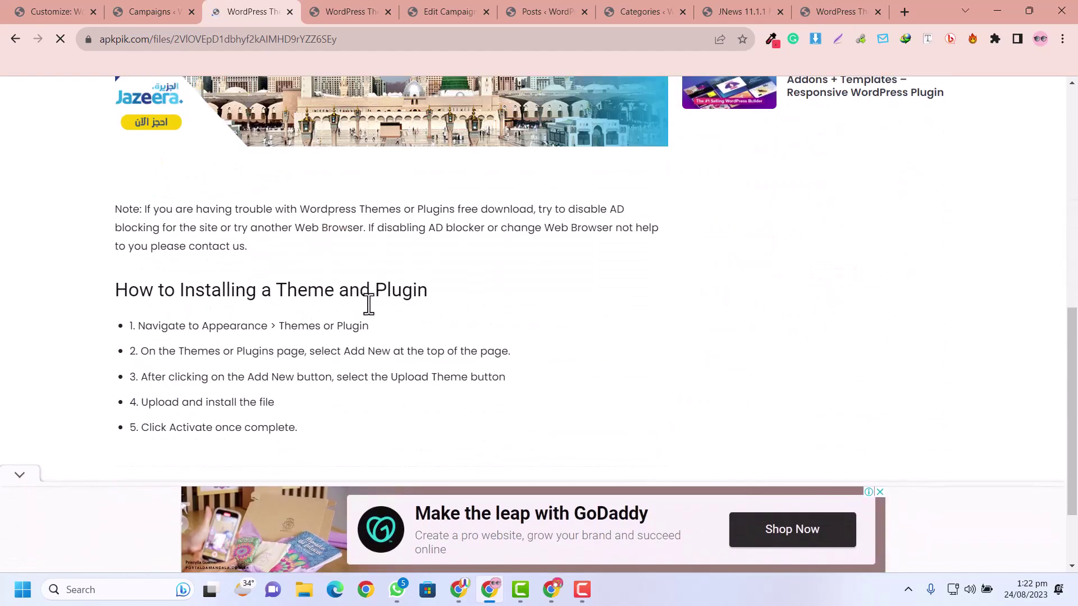
pyautogui.scroll(8, 419, 314)
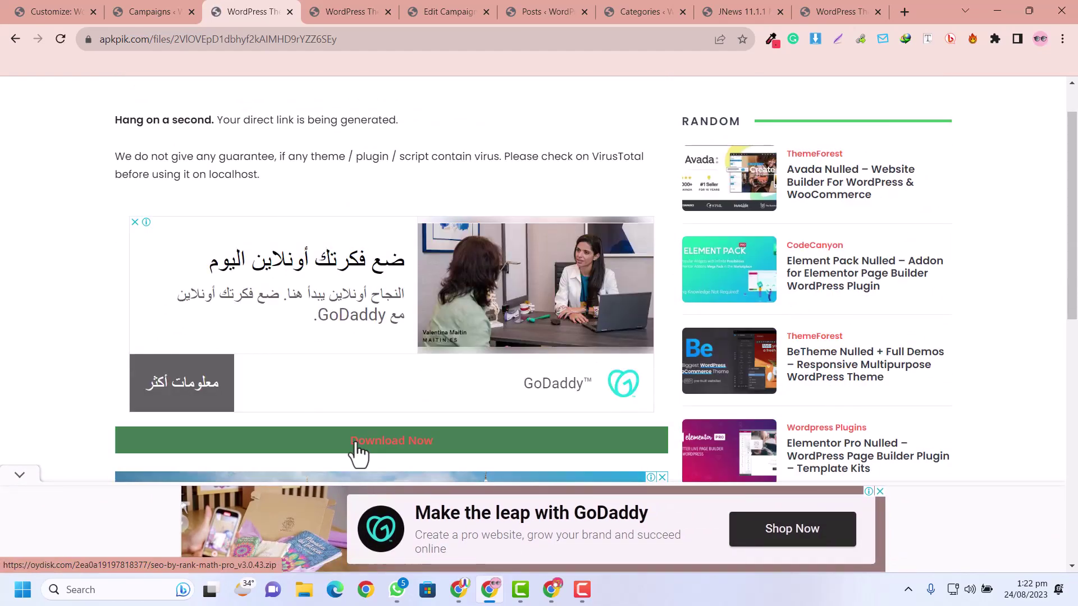
# Go back to the Rank Math Pro post, return to the Free Themes home page and browse its posts
pyautogui.click(14, 39)
pyautogui.scroll(10, 715, 301)
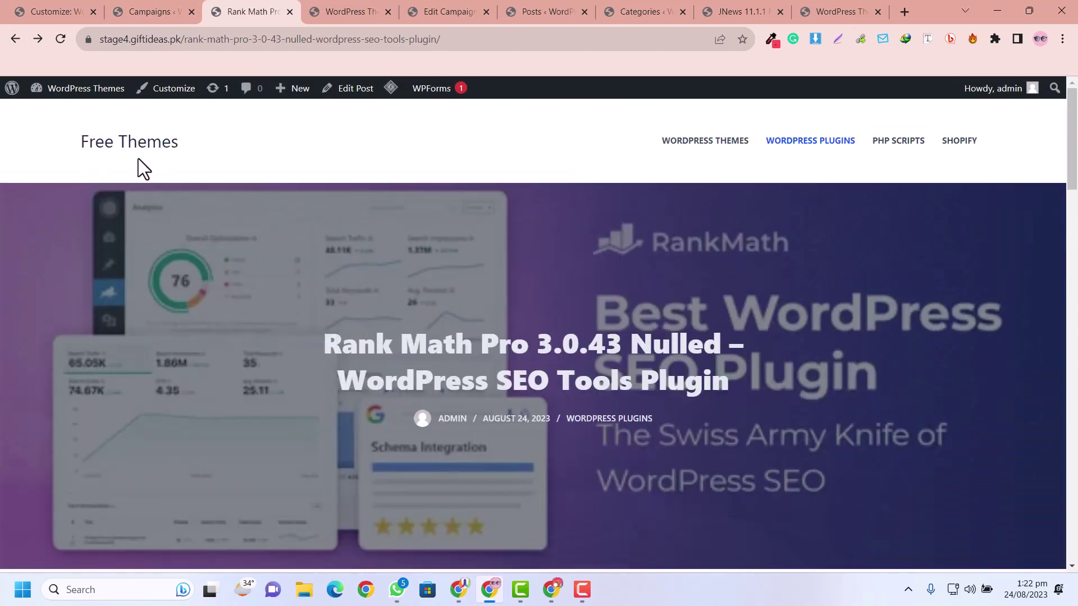
pyautogui.click(143, 164)
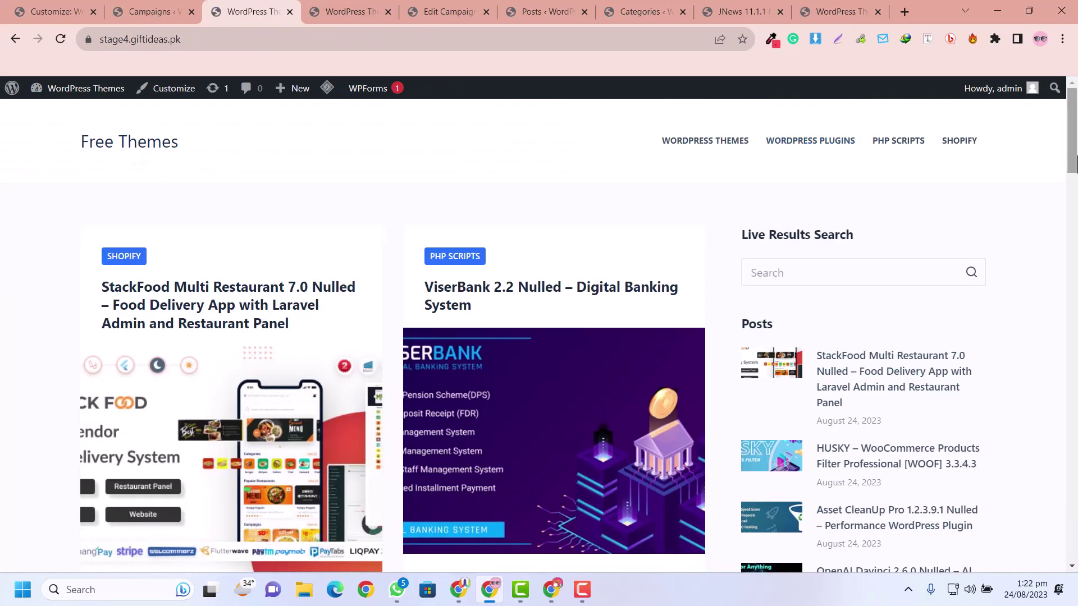
pyautogui.moveTo(1075, 162)
pyautogui.mouseDown()
pyautogui.moveTo(1075, 429)
pyautogui.moveTo(1066, 144)
pyautogui.mouseUp()
pyautogui.scroll(-20, 446, 234)
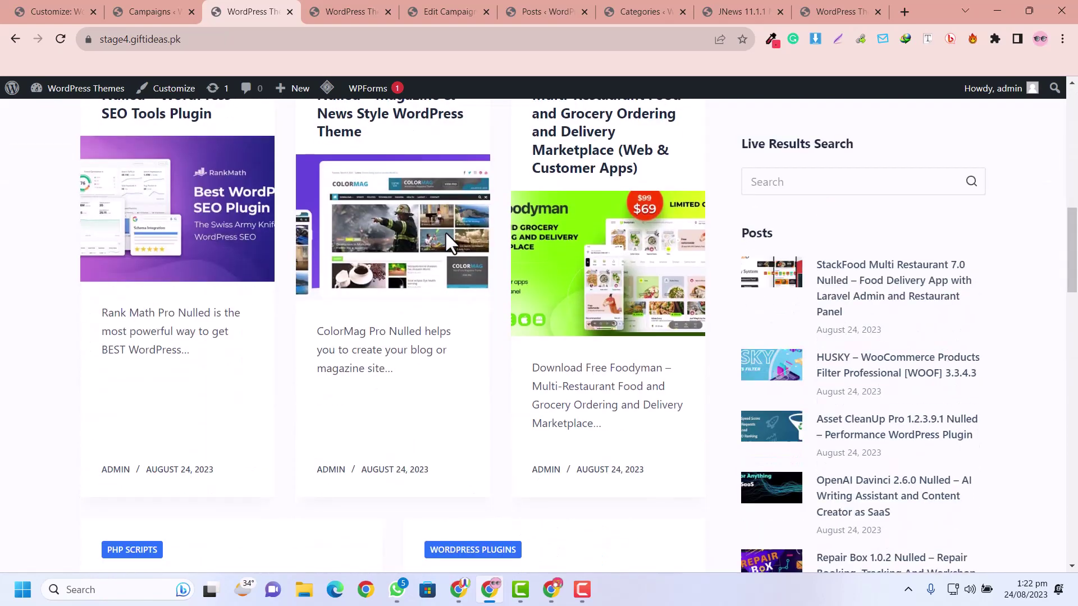
pyautogui.scroll(20, 446, 242)
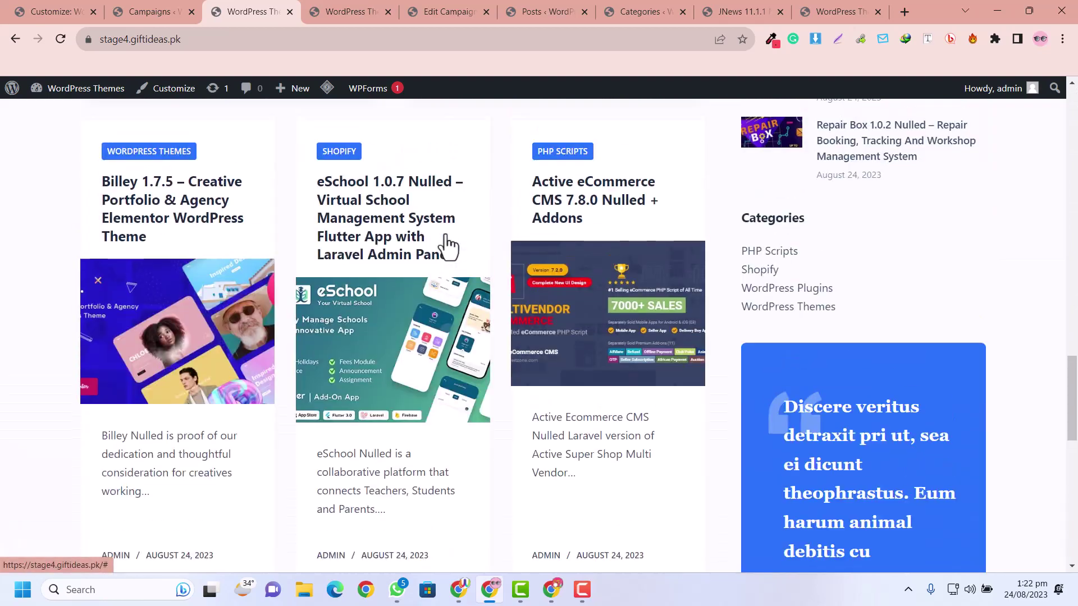